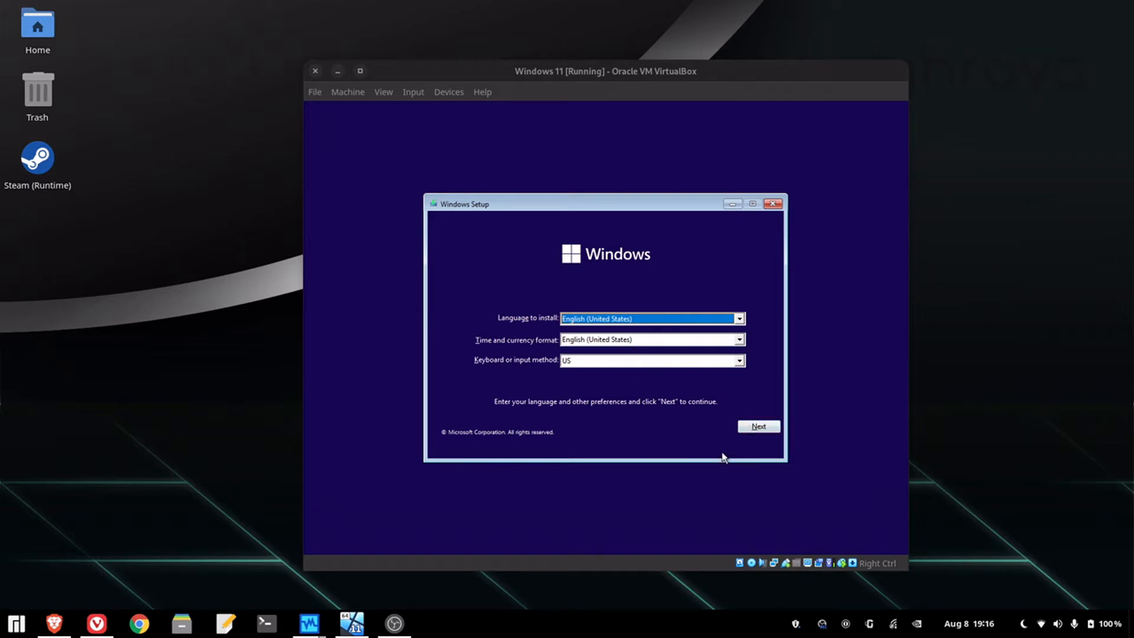
- Start Windows setup without a product key and choose the Windows 11 Pro edition
{"action": "left_click", "coordinate": [758, 430]}
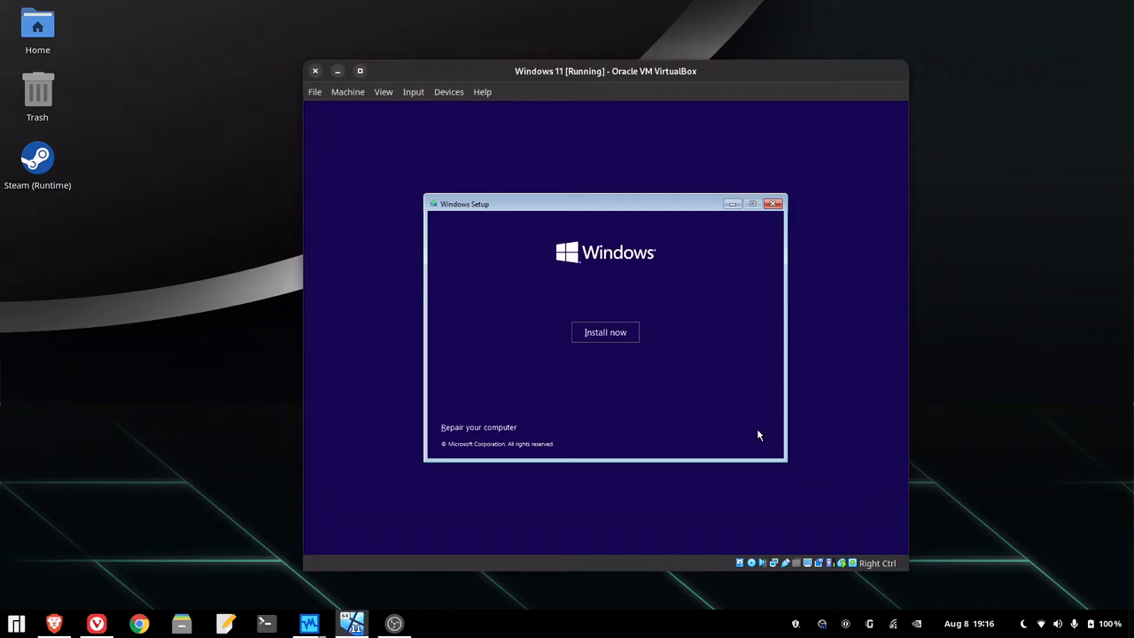
{"action": "left_click", "coordinate": [601, 337]}
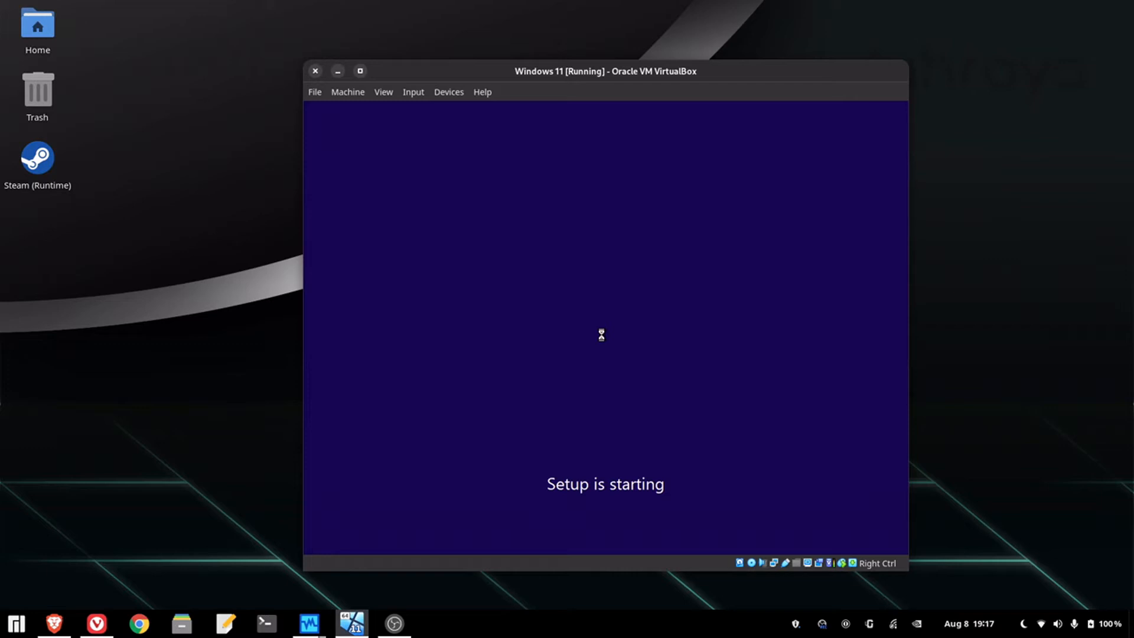
{"action": "left_click", "coordinate": [629, 429]}
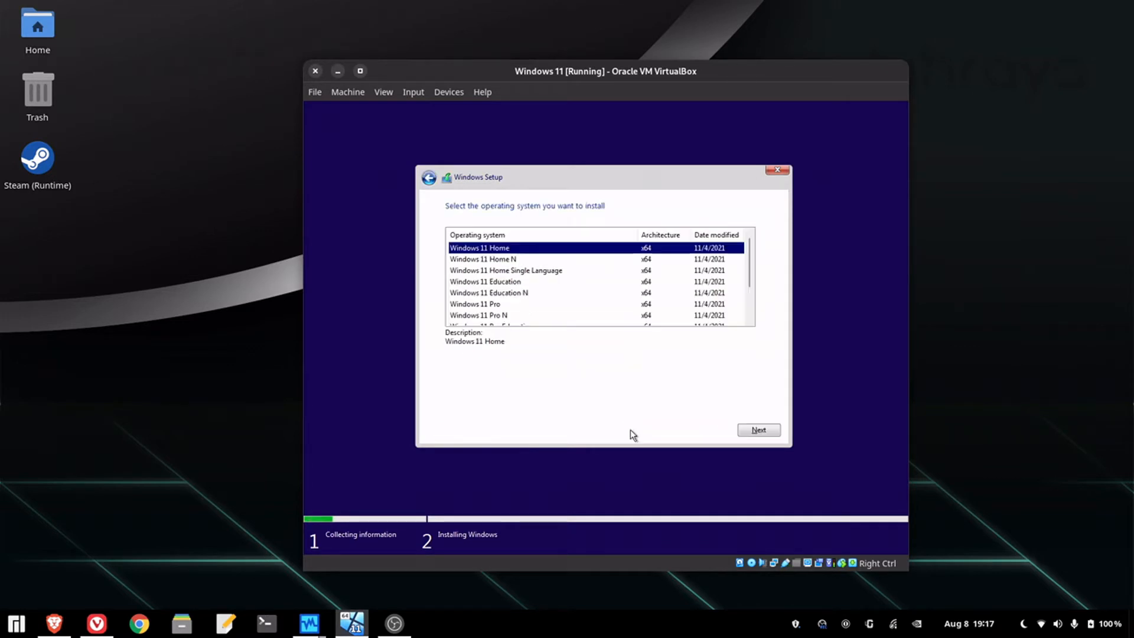
{"action": "left_click", "coordinate": [572, 315]}
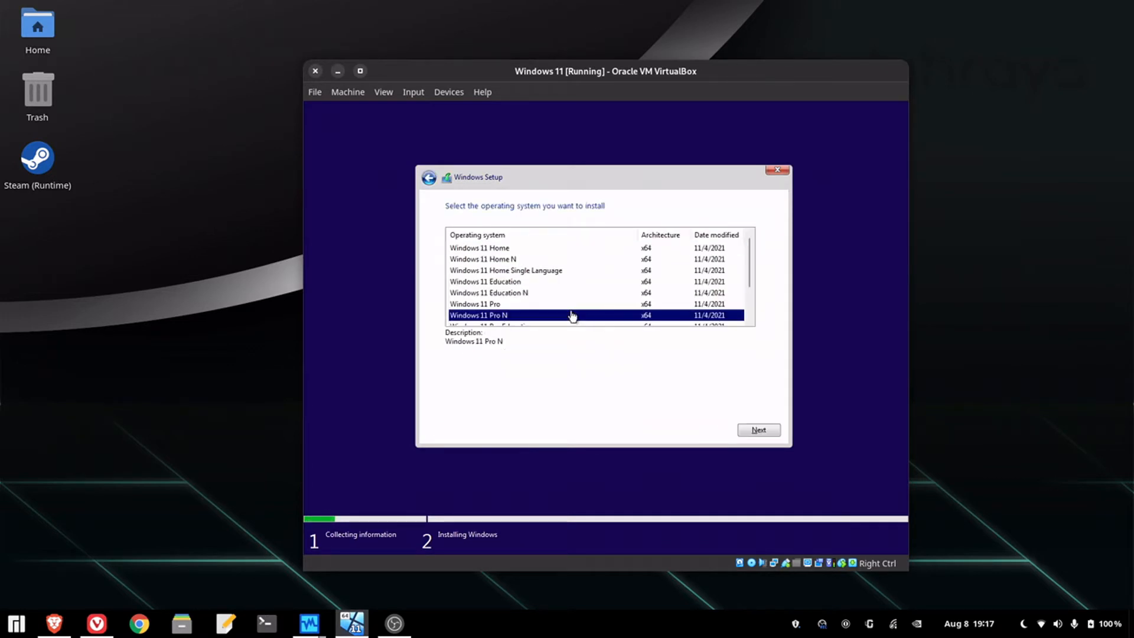
{"action": "left_click", "coordinate": [572, 305]}
{"action": "left_click", "coordinate": [770, 430]}
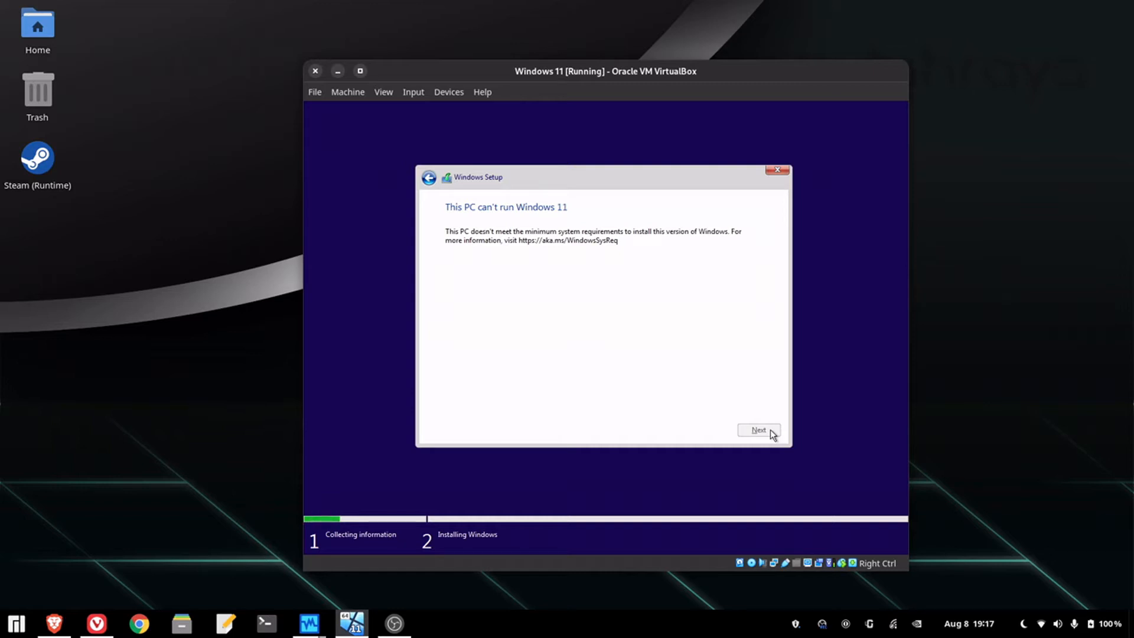
- Quit Windows Setup and scroll Vivaldi's Oracle guide to the Shift+F10 regedit instructions
{"action": "left_click", "coordinate": [776, 171]}
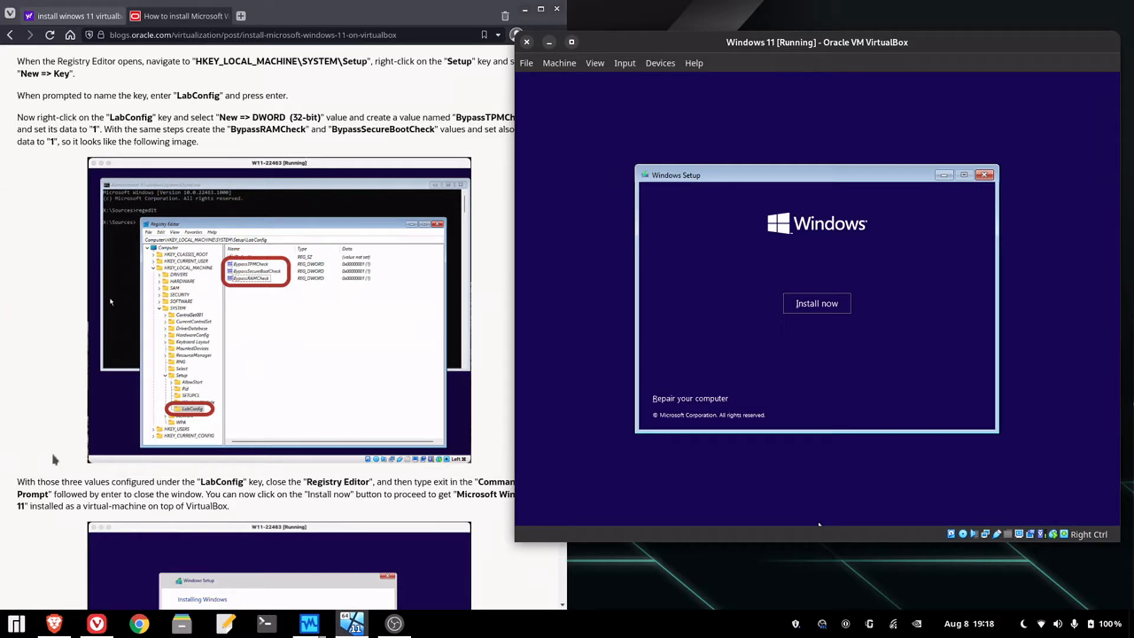
{"action": "left_click", "coordinate": [238, 507]}
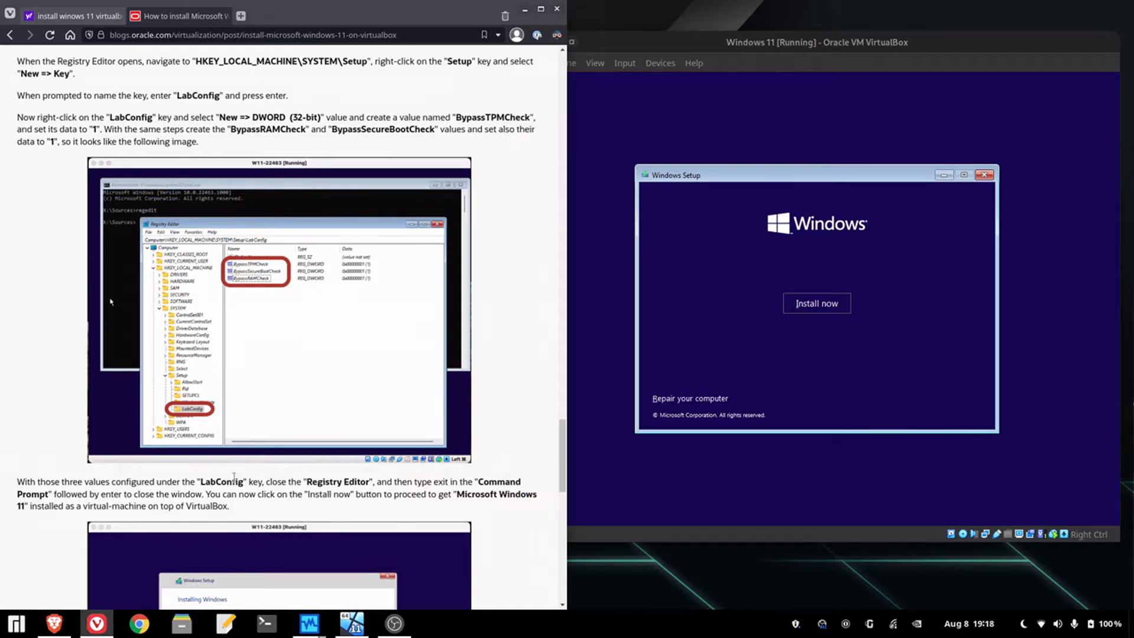
{"action": "scroll", "coordinate": [230, 490], "scroll_direction": "up", "scroll_amount": 6}
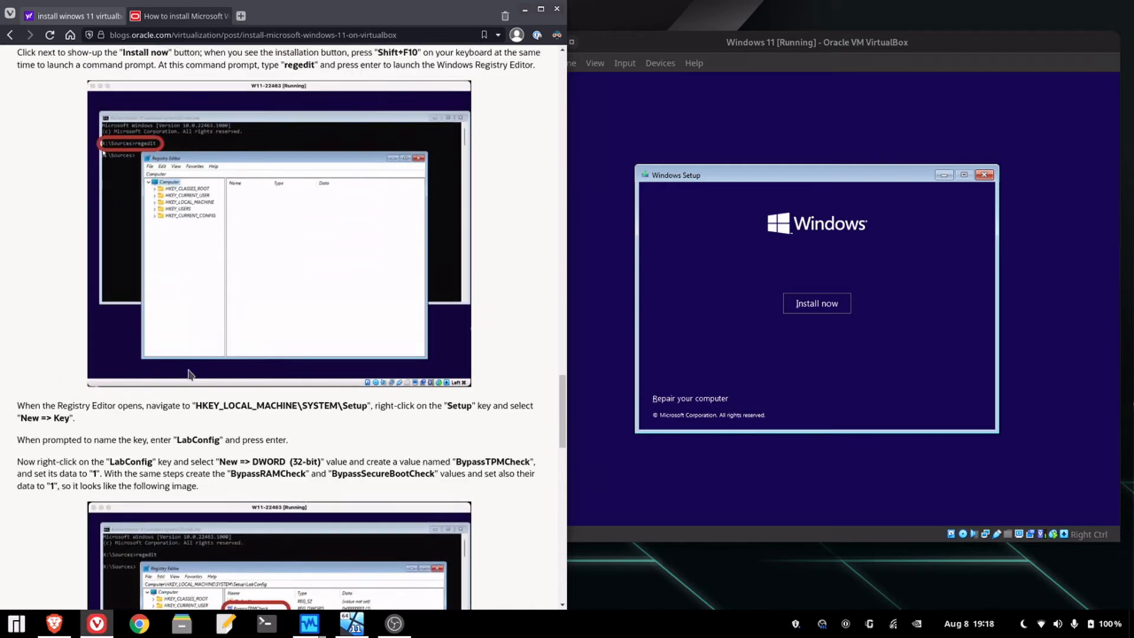
{"action": "scroll", "coordinate": [188, 374], "scroll_direction": "up", "scroll_amount": 4}
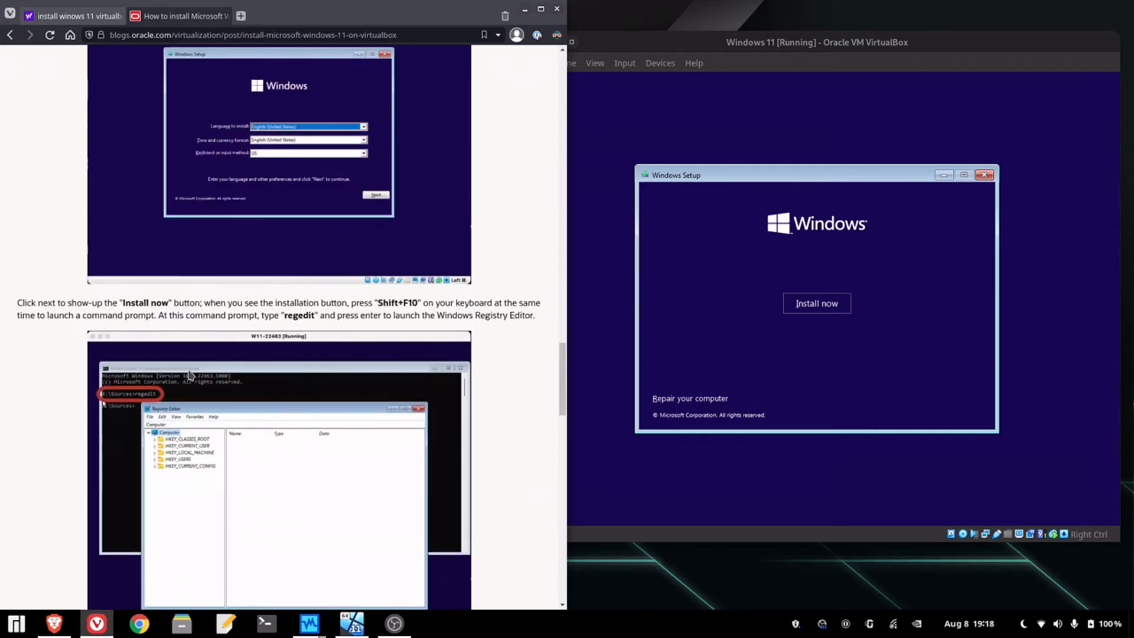
{"action": "scroll", "coordinate": [187, 374], "scroll_direction": "down", "scroll_amount": 1}
- Launch Registry Editor with regedit from a Shift+F10 command prompt in the VM's setup
{"action": "left_click", "coordinate": [788, 401]}
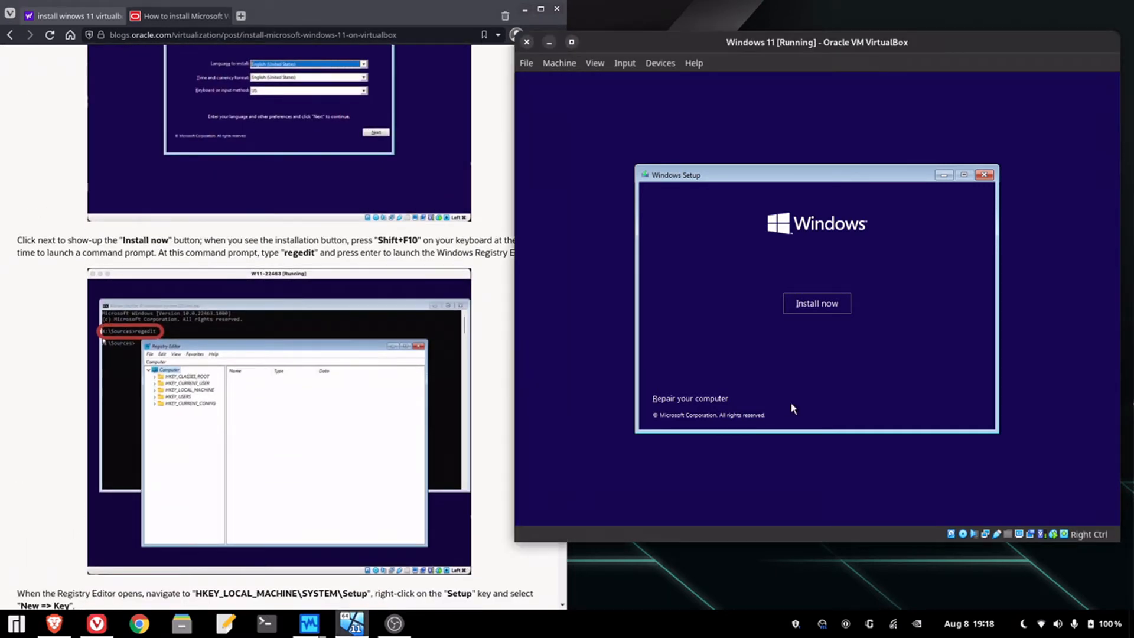
{"action": "key", "text": "shift+F10"}
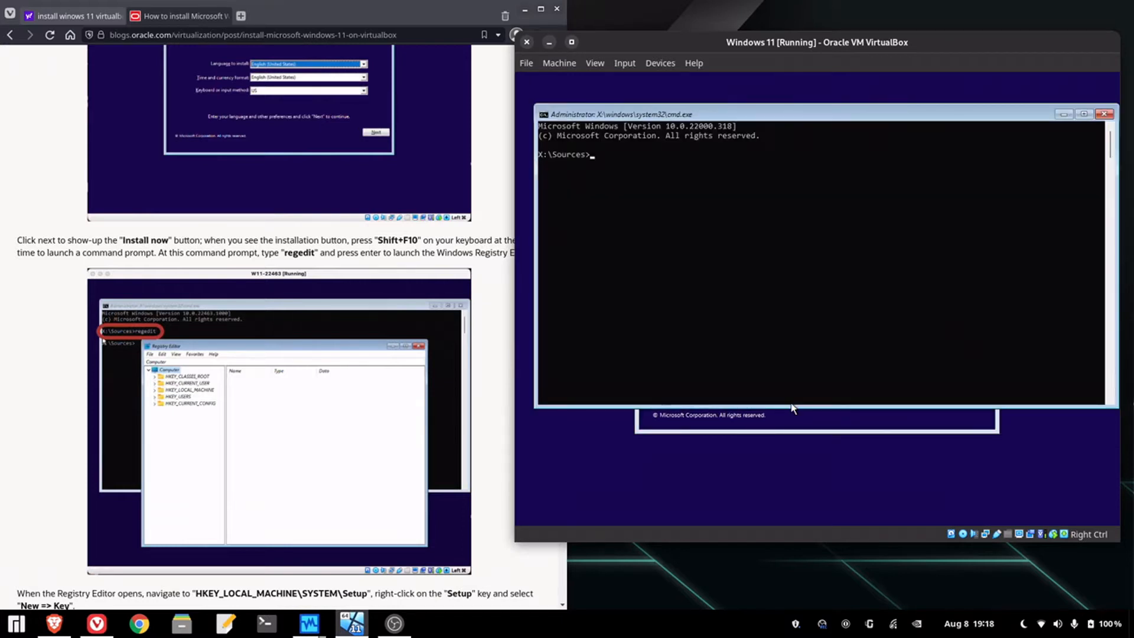
{"action": "type", "text": "regedit"}
{"action": "key", "text": "Return"}
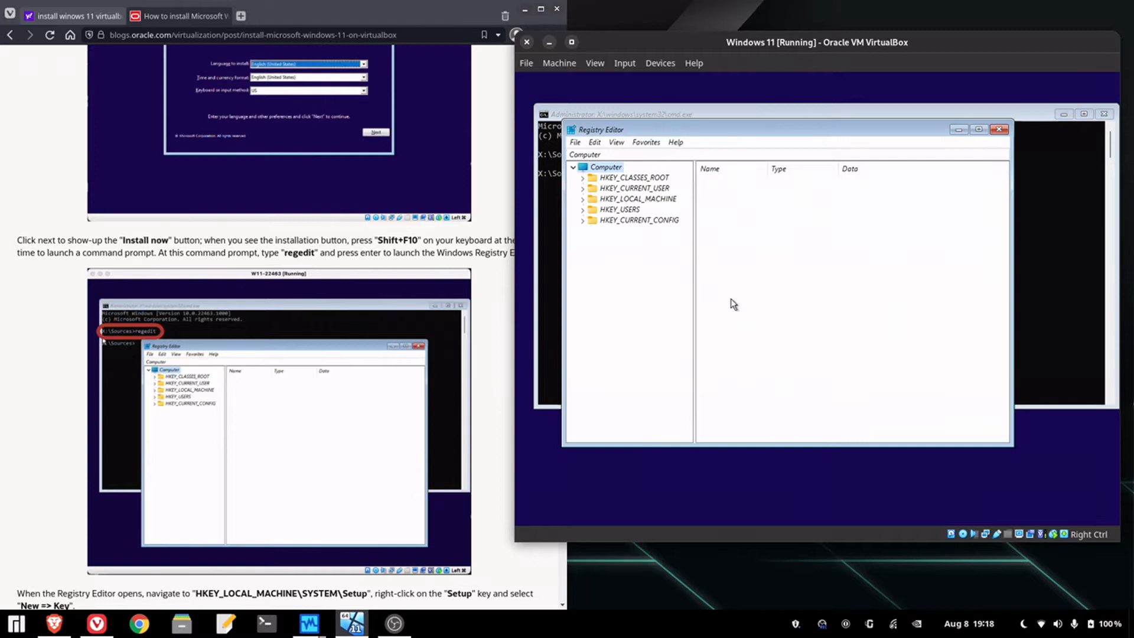
- Expand HKEY_LOCAL_MACHINE > SYSTEM > Setup in Registry Editor
{"action": "scroll", "coordinate": [515, 339], "scroll_direction": "down", "scroll_amount": 3}
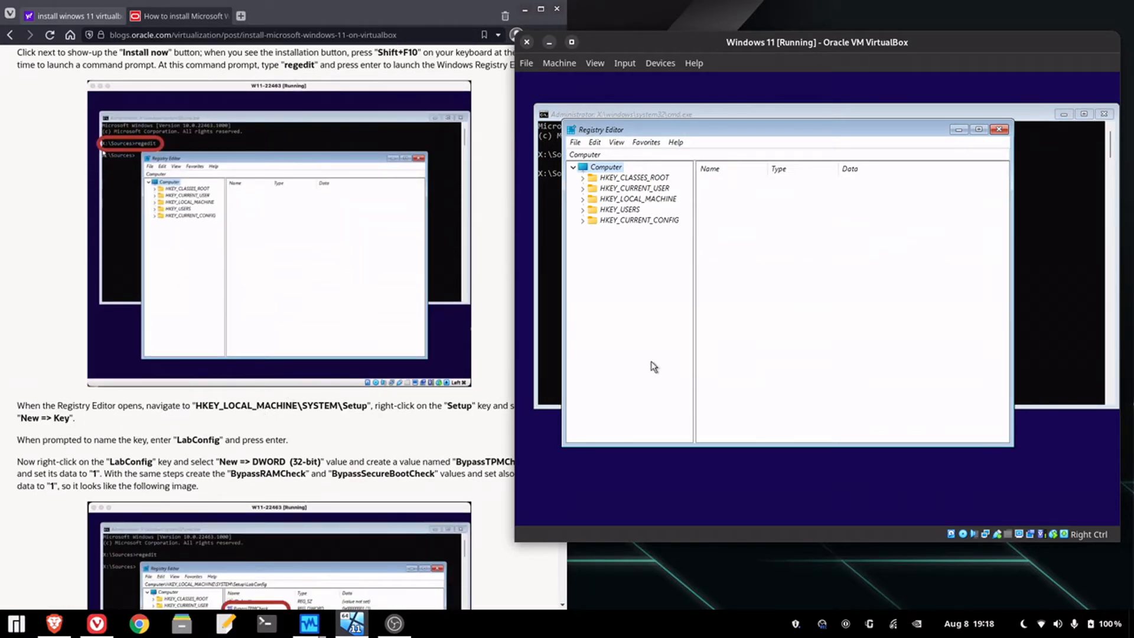
{"action": "double_click", "coordinate": [656, 199]}
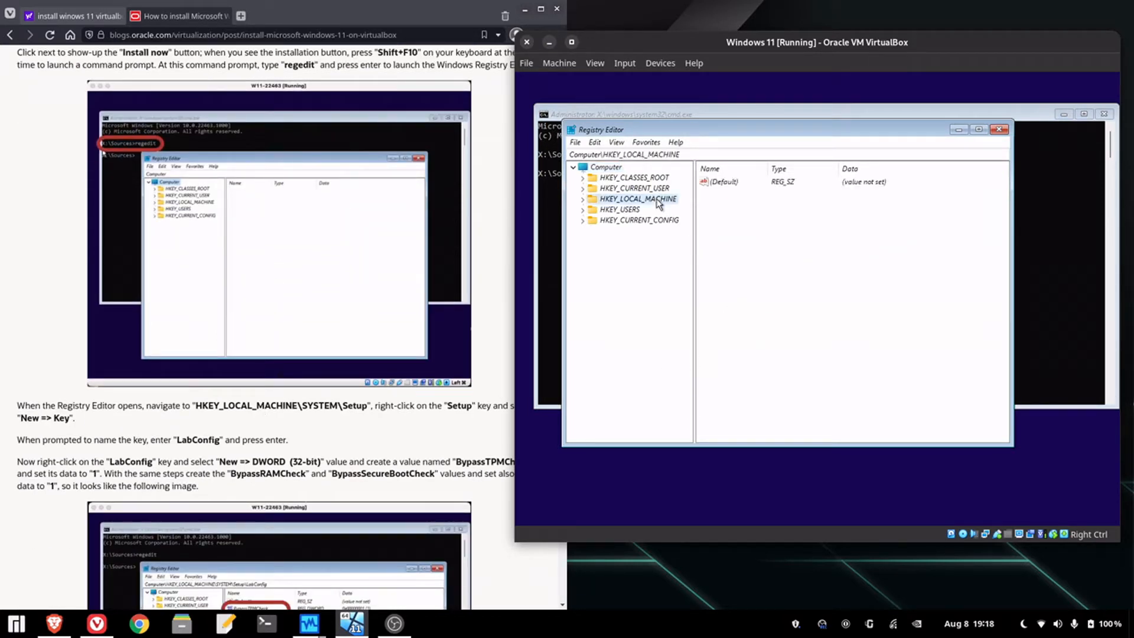
{"action": "left_click", "coordinate": [631, 265]}
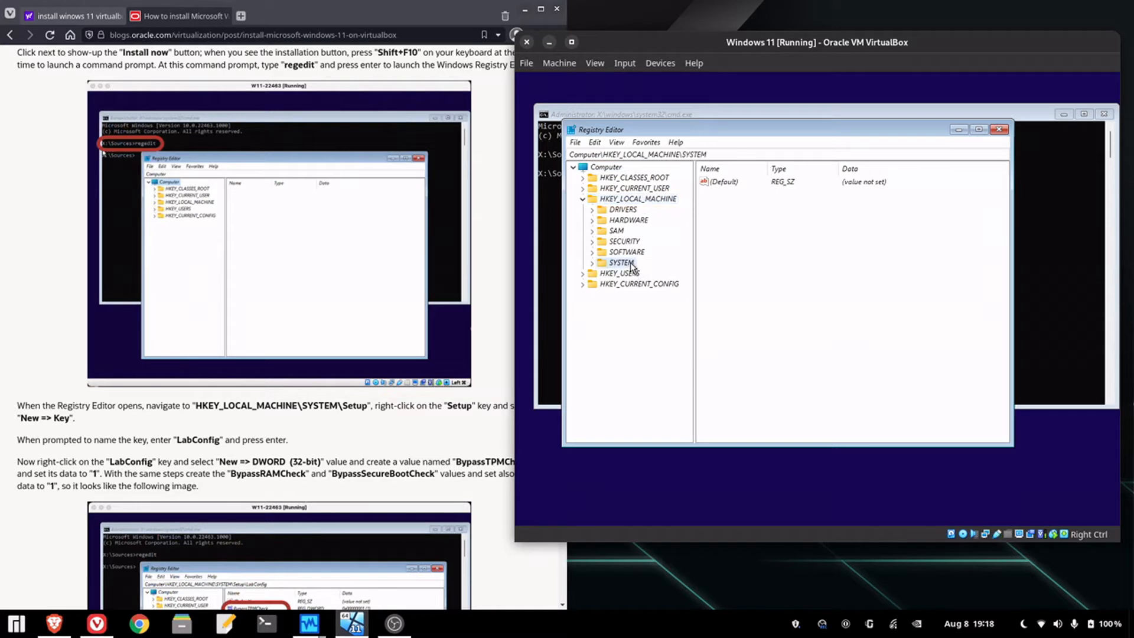
{"action": "double_click", "coordinate": [632, 266]}
{"action": "double_click", "coordinate": [638, 370]}
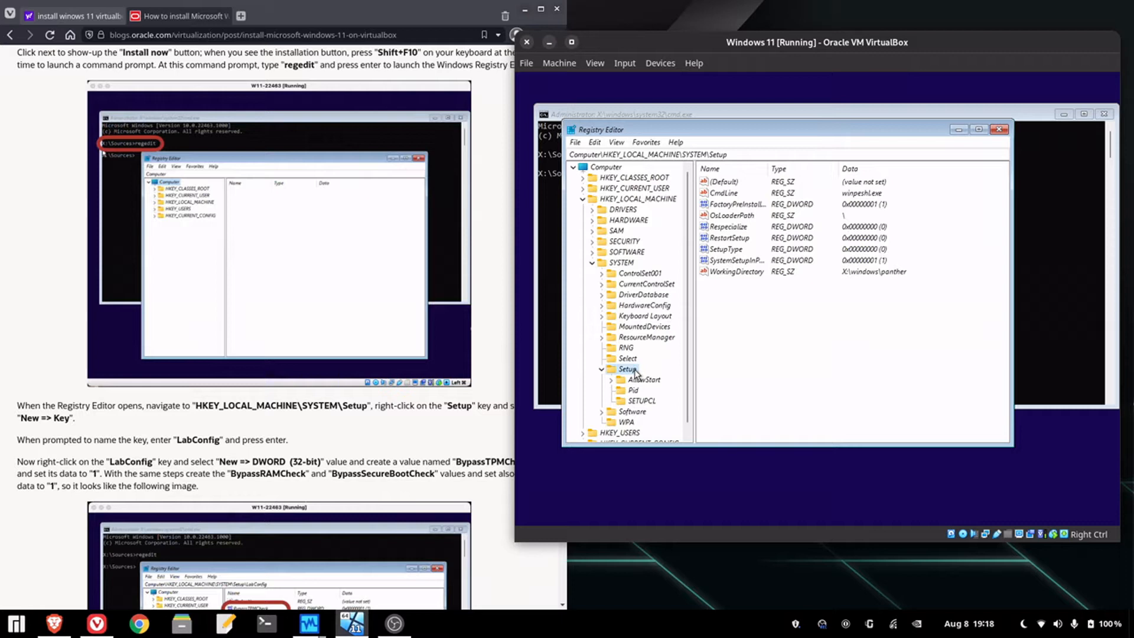
{"action": "left_click", "coordinate": [390, 490]}
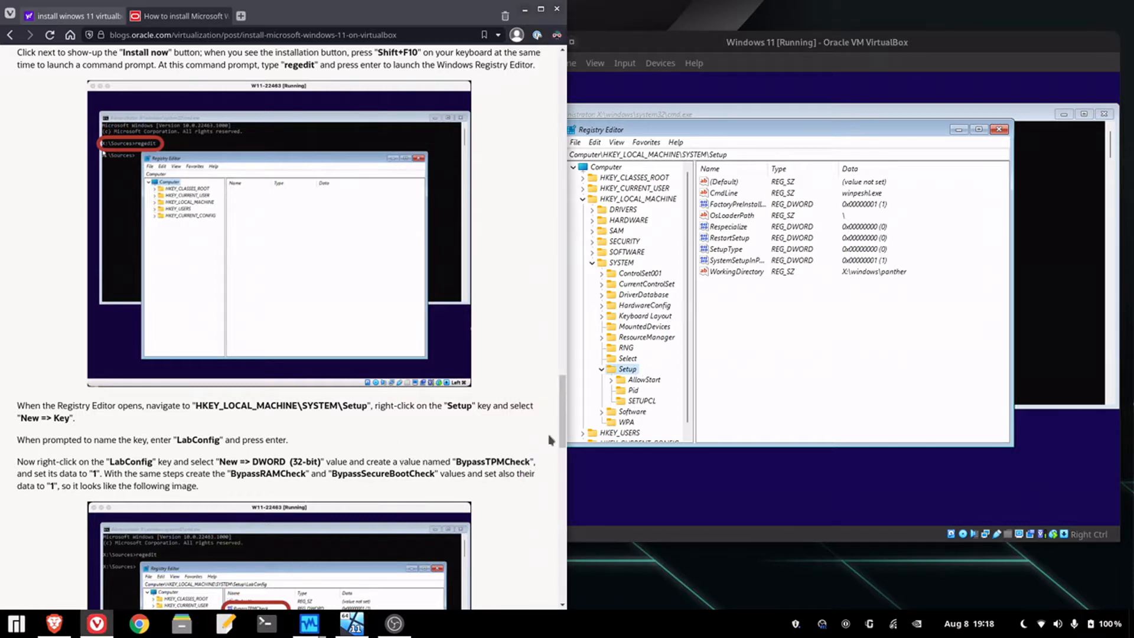
- Create a subkey named LabConfig under the Setup key
{"action": "right_click", "coordinate": [627, 373]}
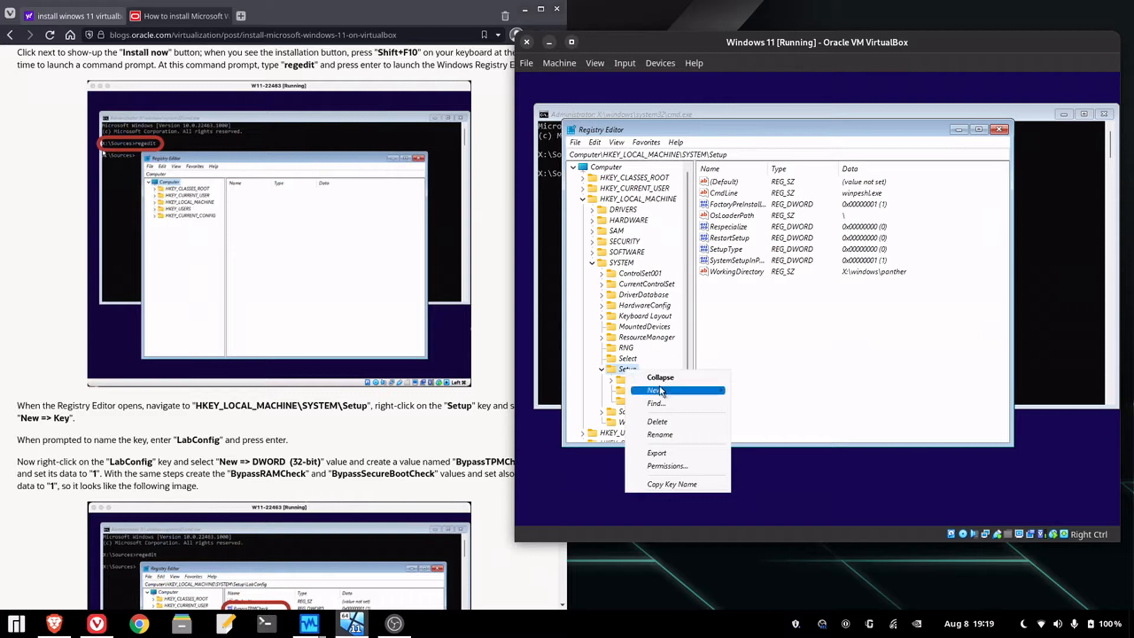
{"action": "mouse_move", "coordinate": [661, 390]}
{"action": "left_click", "coordinate": [780, 391]}
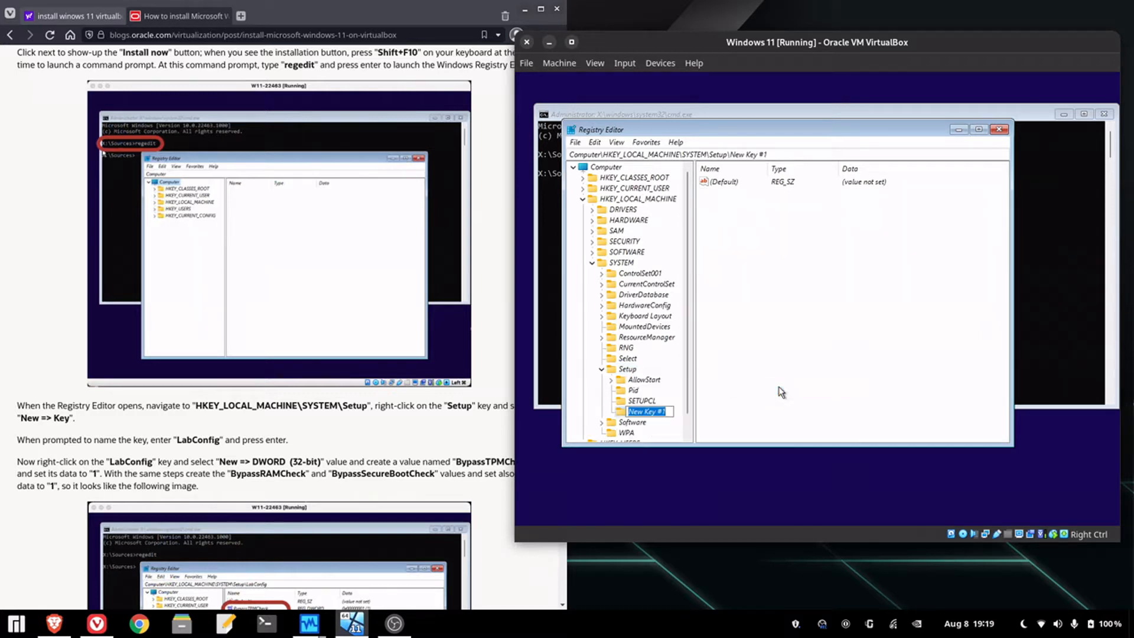
{"action": "scroll", "coordinate": [515, 385], "scroll_direction": "down", "scroll_amount": 3}
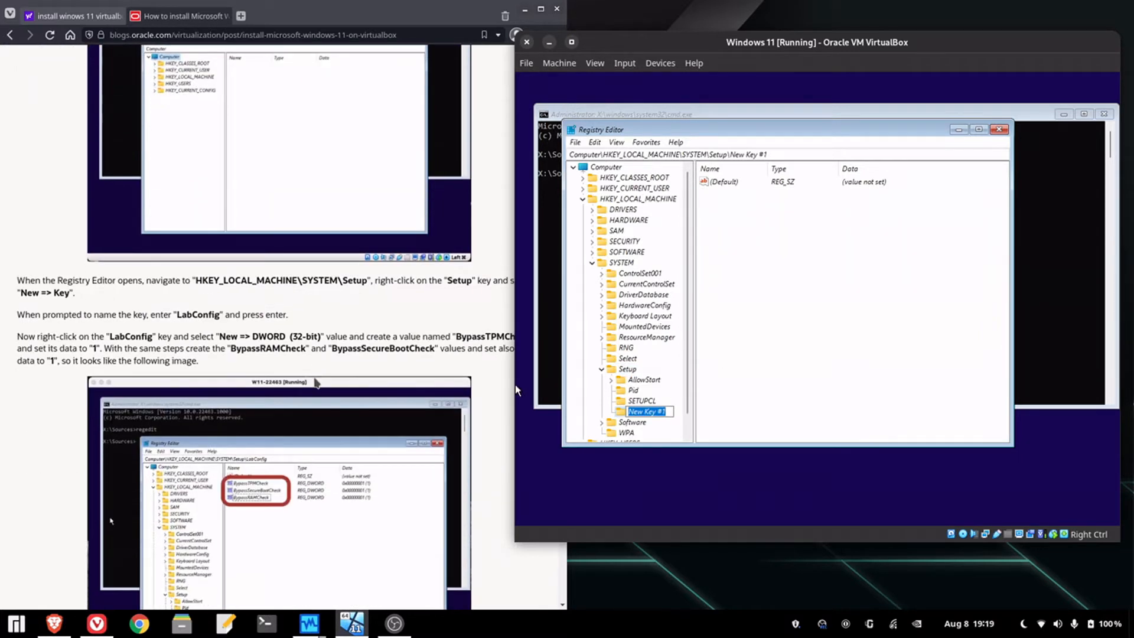
{"action": "type", "text": "LabConfig"}
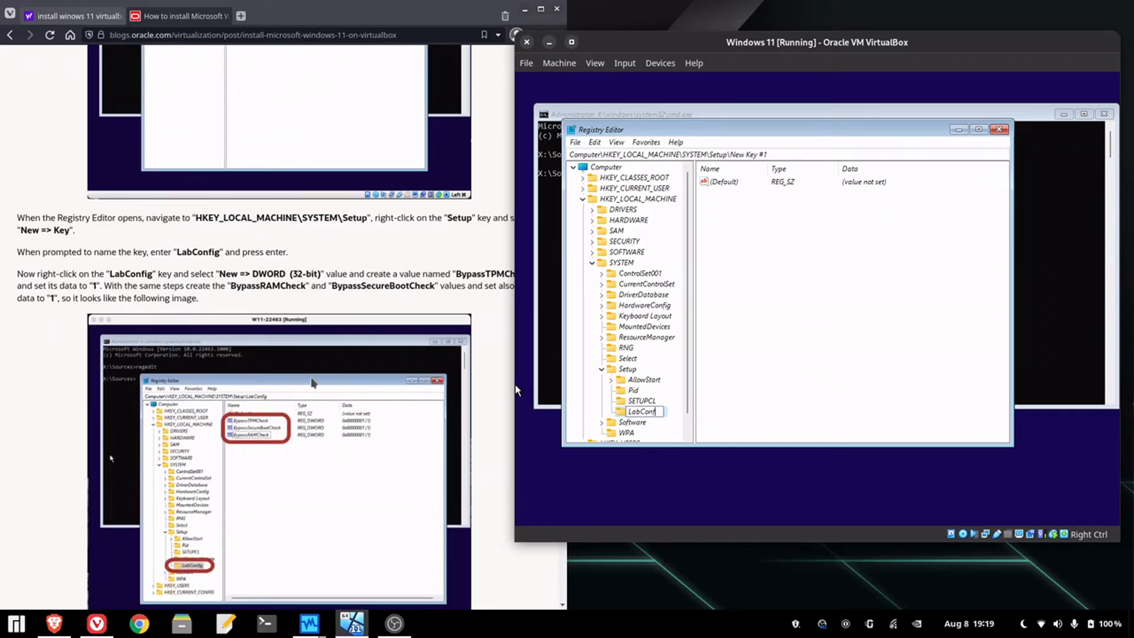
{"action": "key", "text": "Return"}
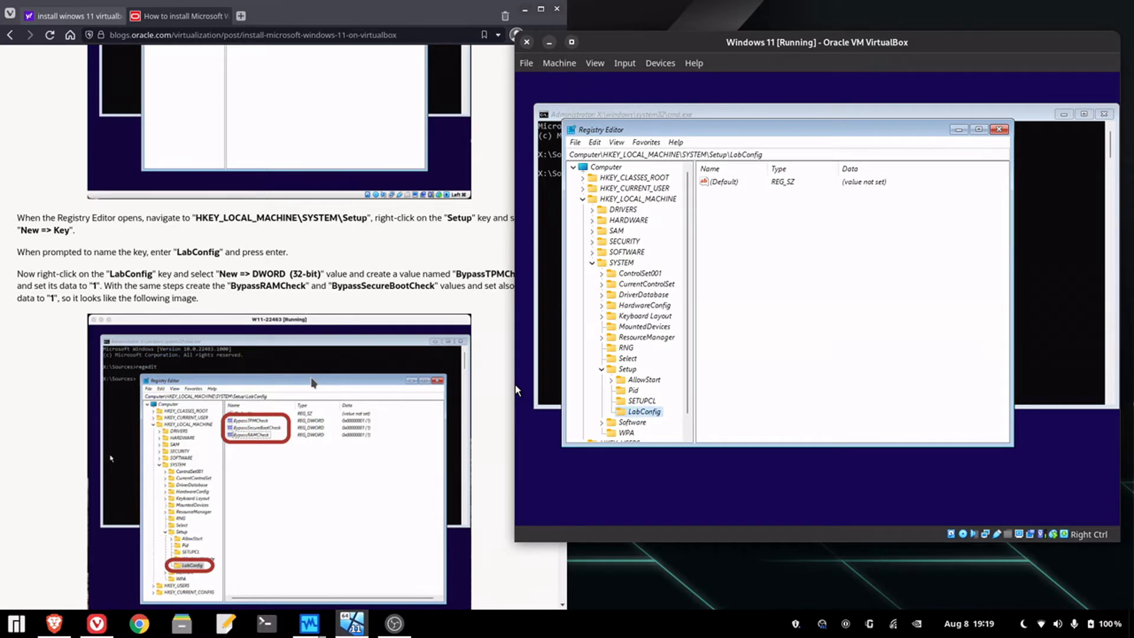
{"action": "scroll", "coordinate": [515, 384], "scroll_direction": "down", "scroll_amount": 1}
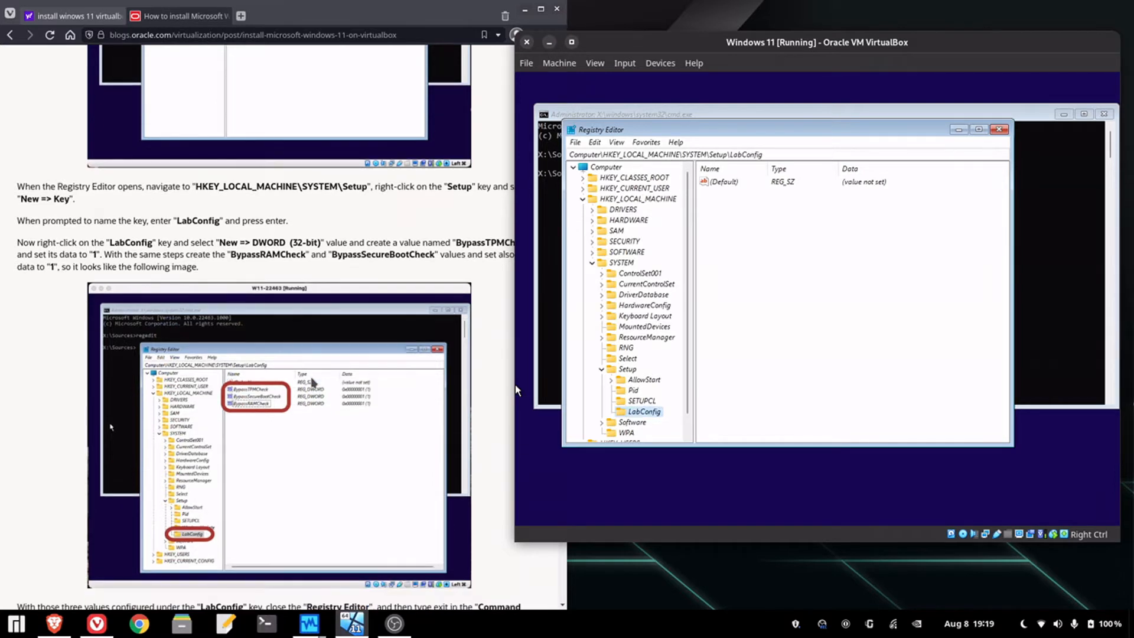
- Add a BypassTPMCheck DWORD (32-bit) value to LabConfig with data 1
{"action": "right_click", "coordinate": [649, 401]}
{"action": "left_click", "coordinate": [781, 353]}
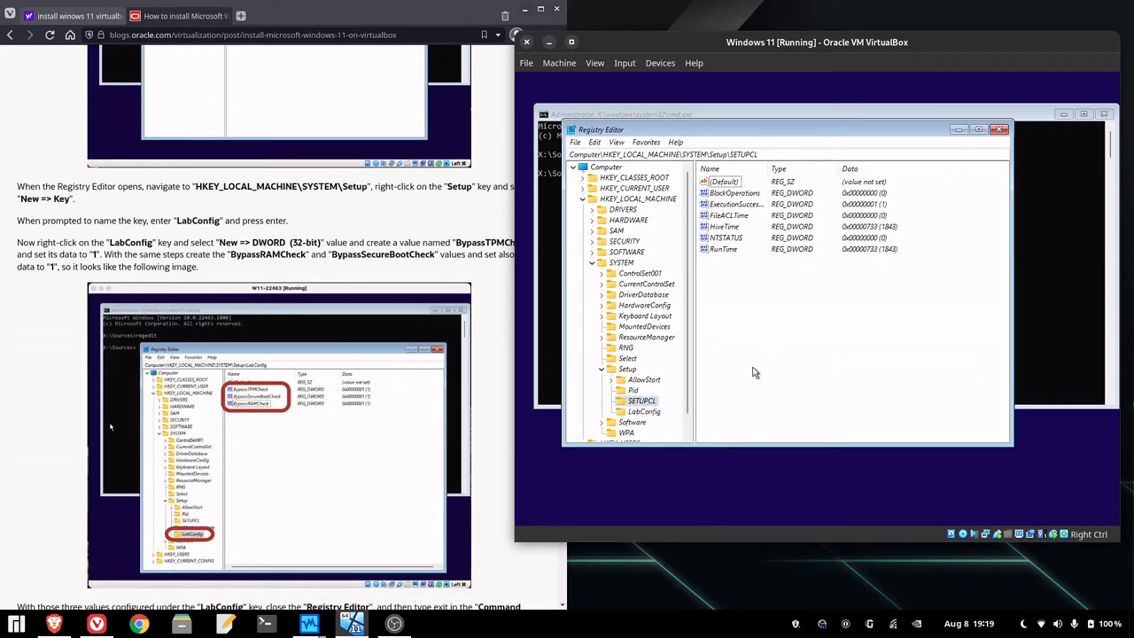
{"action": "left_click", "coordinate": [644, 414]}
{"action": "right_click", "coordinate": [643, 415]}
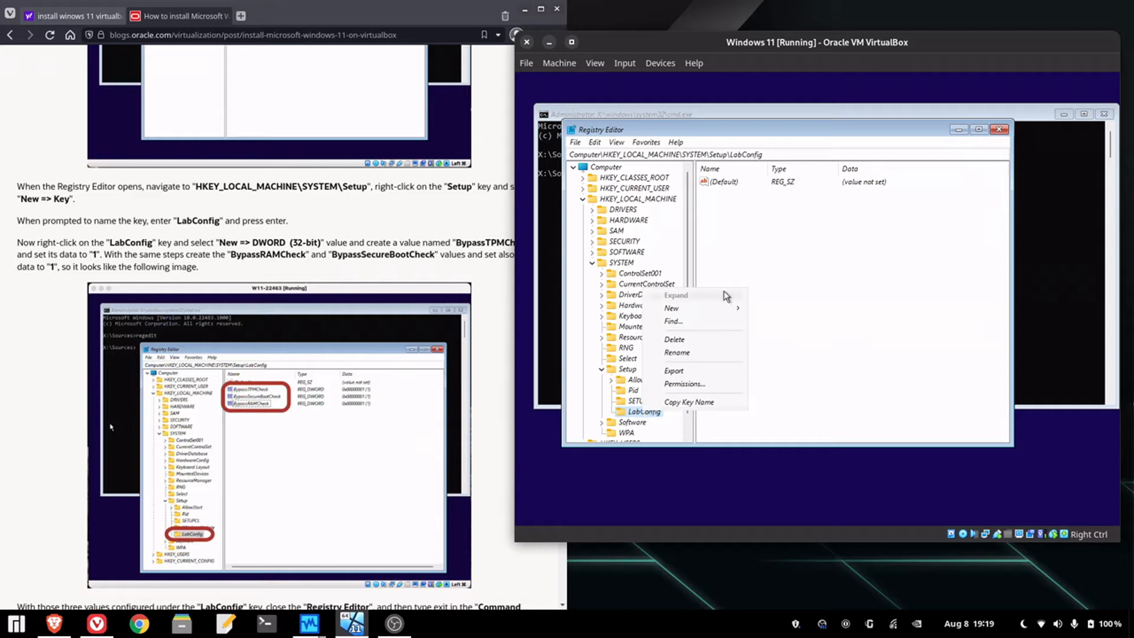
{"action": "mouse_move", "coordinate": [717, 315]}
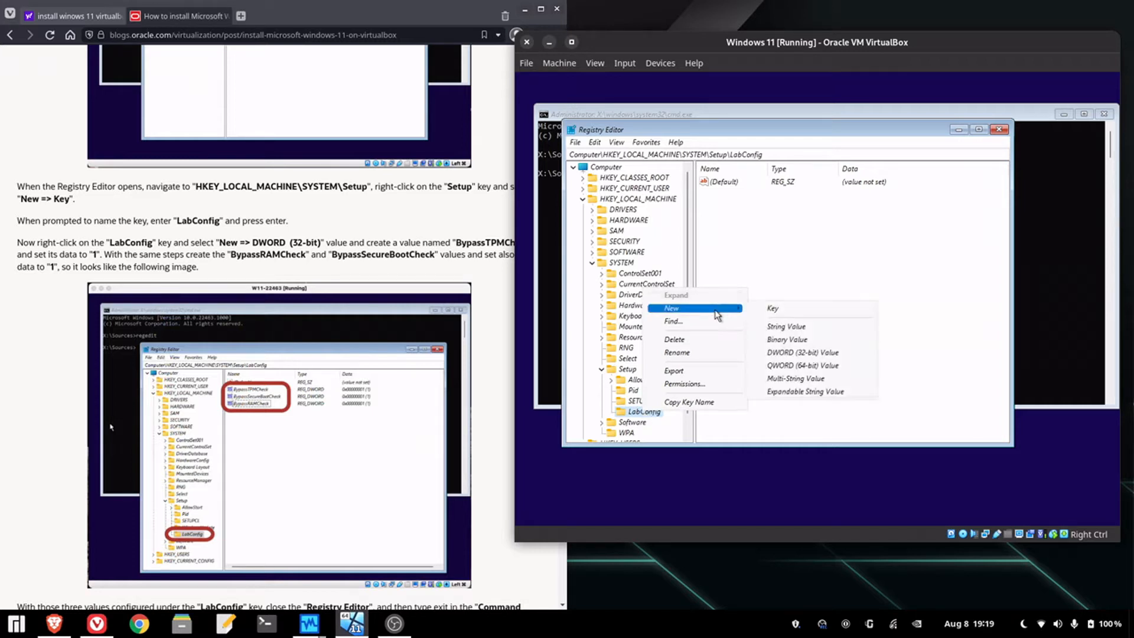
{"action": "left_click", "coordinate": [833, 352]}
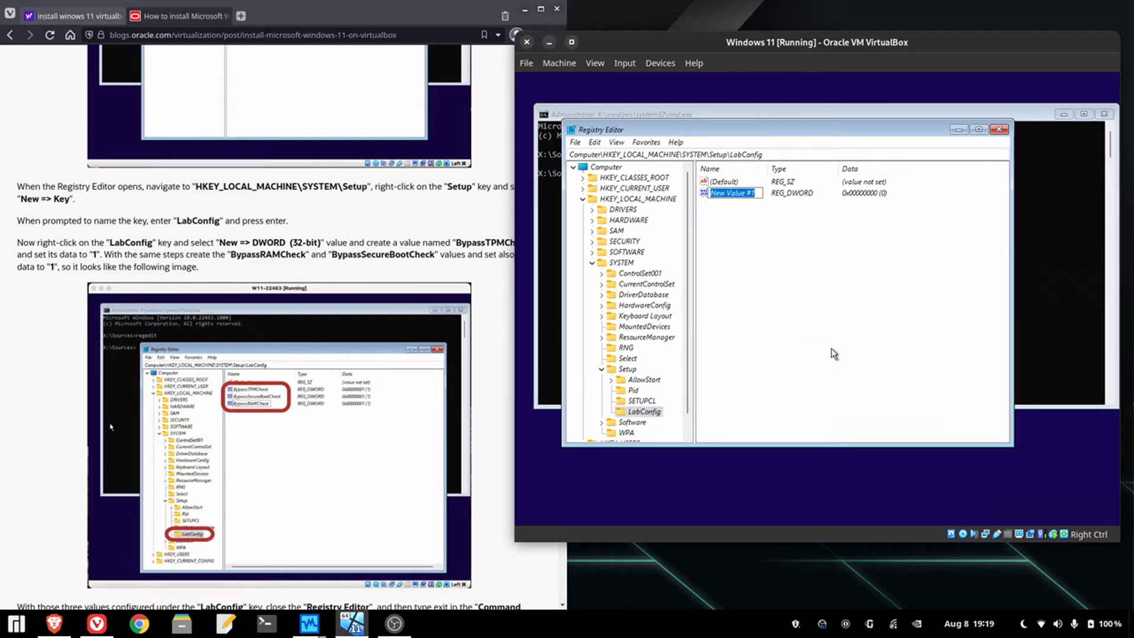
{"action": "type", "text": "BypassTPMCheck"}
{"action": "key", "text": "Return"}
{"action": "right_click", "coordinate": [736, 199]}
{"action": "left_click", "coordinate": [758, 201]}
{"action": "type", "text": "1"}
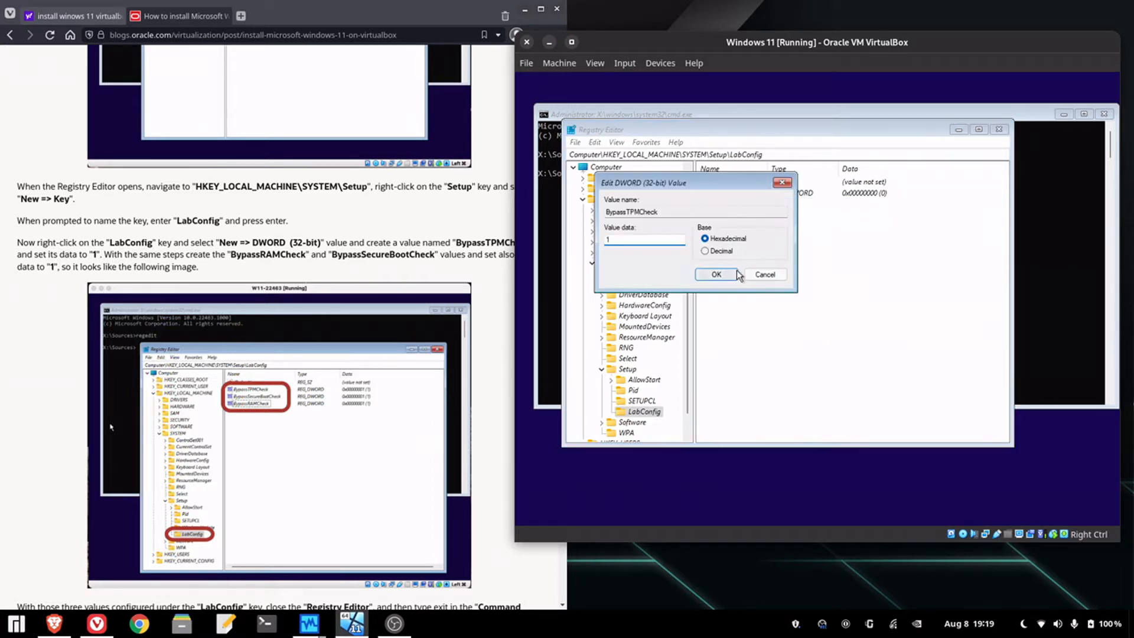
{"action": "left_click", "coordinate": [716, 274]}
- Add a BypassRAMCheck DWORD value set to 1
{"action": "right_click", "coordinate": [735, 274]}
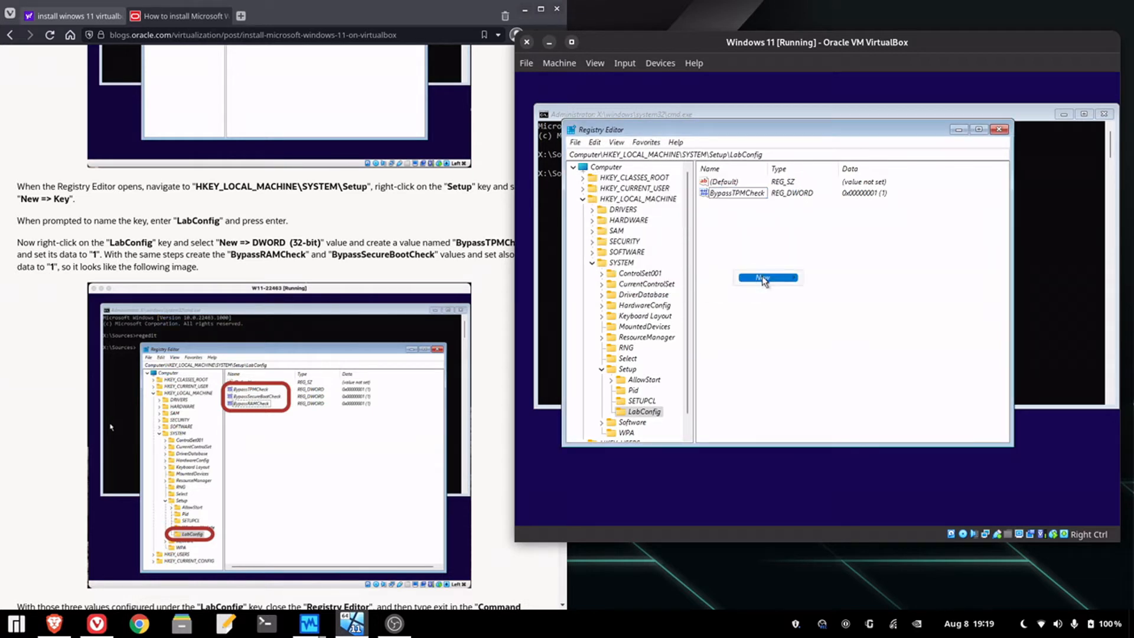
{"action": "mouse_move", "coordinate": [771, 279]}
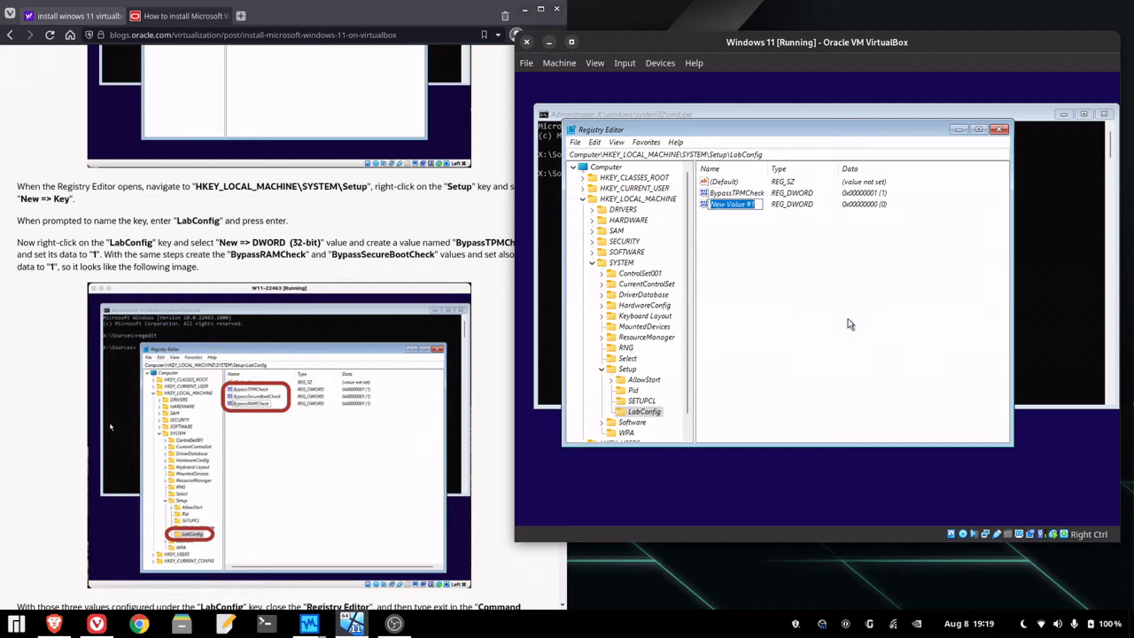
{"action": "type", "text": "BypassRam"}
{"action": "key", "text": "BackSpace"}
{"action": "key", "text": "BackSpace"}
{"action": "type", "text": "AMCheck"}
{"action": "key", "text": "Return"}
{"action": "double_click", "coordinate": [742, 203]}
{"action": "type", "text": "1"}
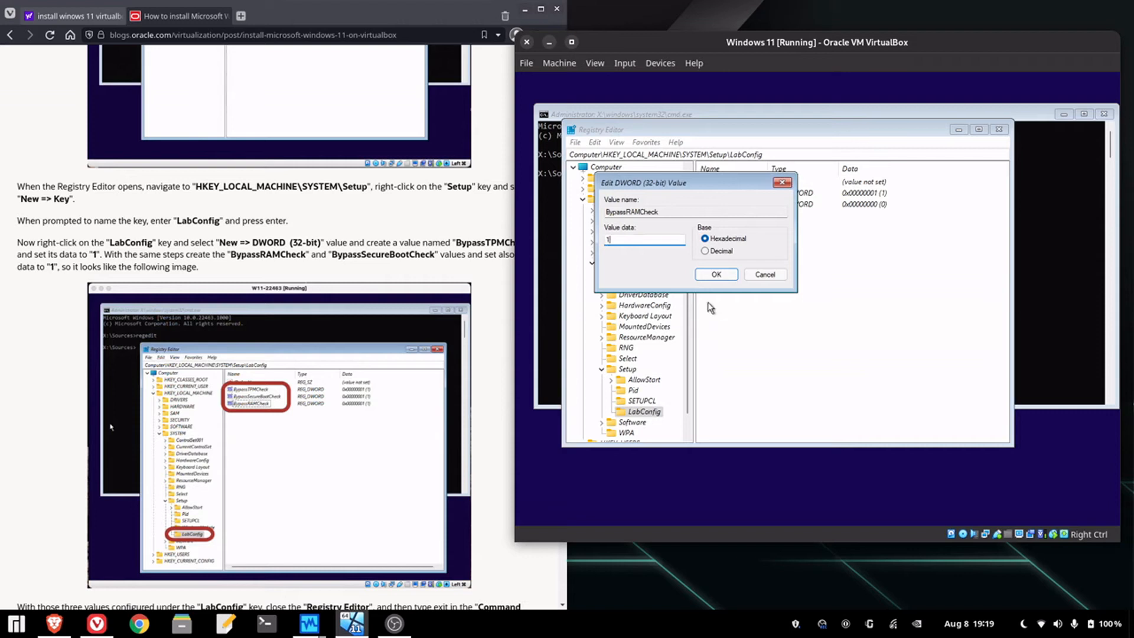
{"action": "left_click", "coordinate": [711, 276]}
- Add a BypassSecureBootCheck DWORD value set to 1
{"action": "right_click", "coordinate": [743, 285]}
{"action": "mouse_move", "coordinate": [771, 287]}
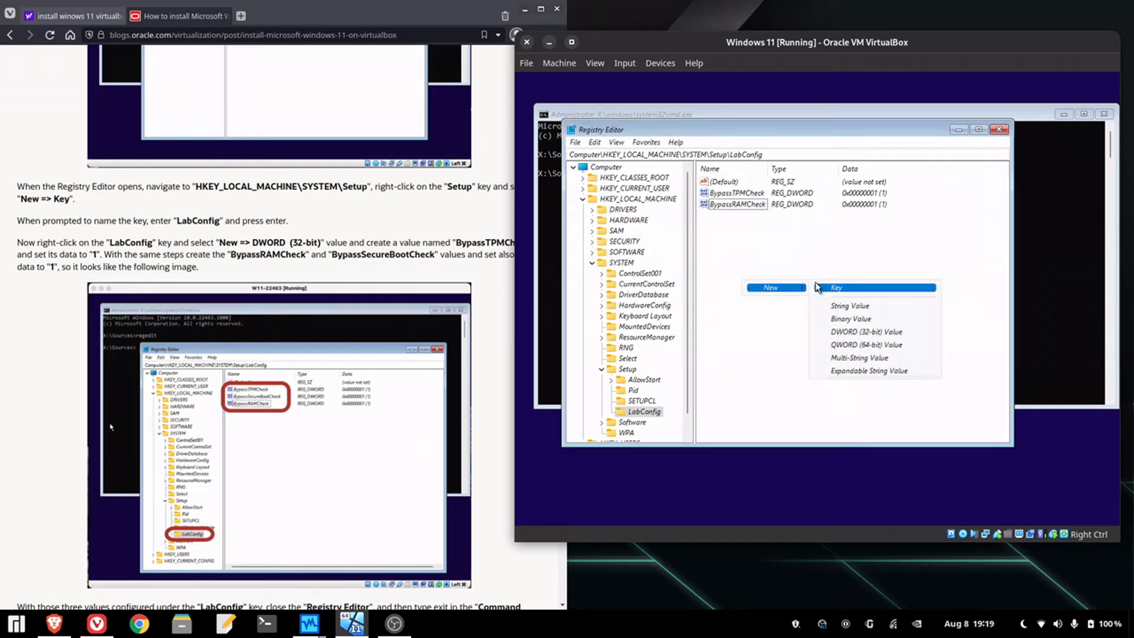
{"action": "left_click", "coordinate": [852, 329]}
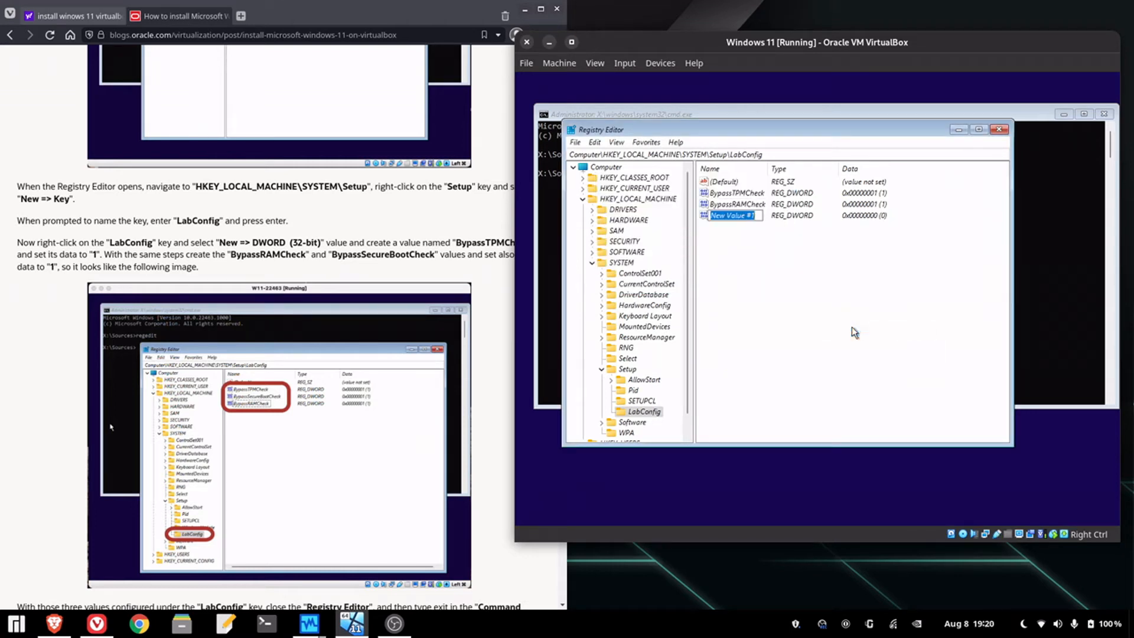
{"action": "type", "text": "BypassSecureBootCheck"}
{"action": "key", "text": "Return"}
{"action": "double_click", "coordinate": [745, 217]}
{"action": "type", "text": "1"}
{"action": "left_click", "coordinate": [734, 273]}
{"action": "scroll", "coordinate": [189, 155], "scroll_direction": "down", "scroll_amount": 1}
{"action": "scroll", "coordinate": [190, 165], "scroll_direction": "down", "scroll_amount": 10}
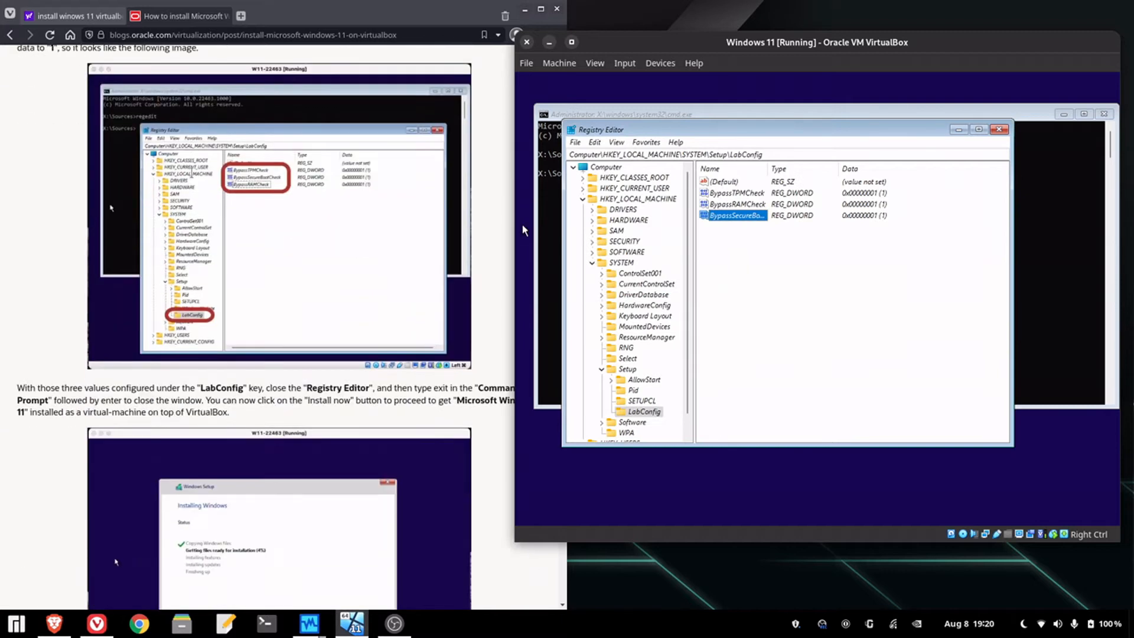
- Close the command prompt and Registry Editor to return to Windows Setup
{"action": "scroll", "coordinate": [195, 179], "scroll_direction": "up", "scroll_amount": 5}
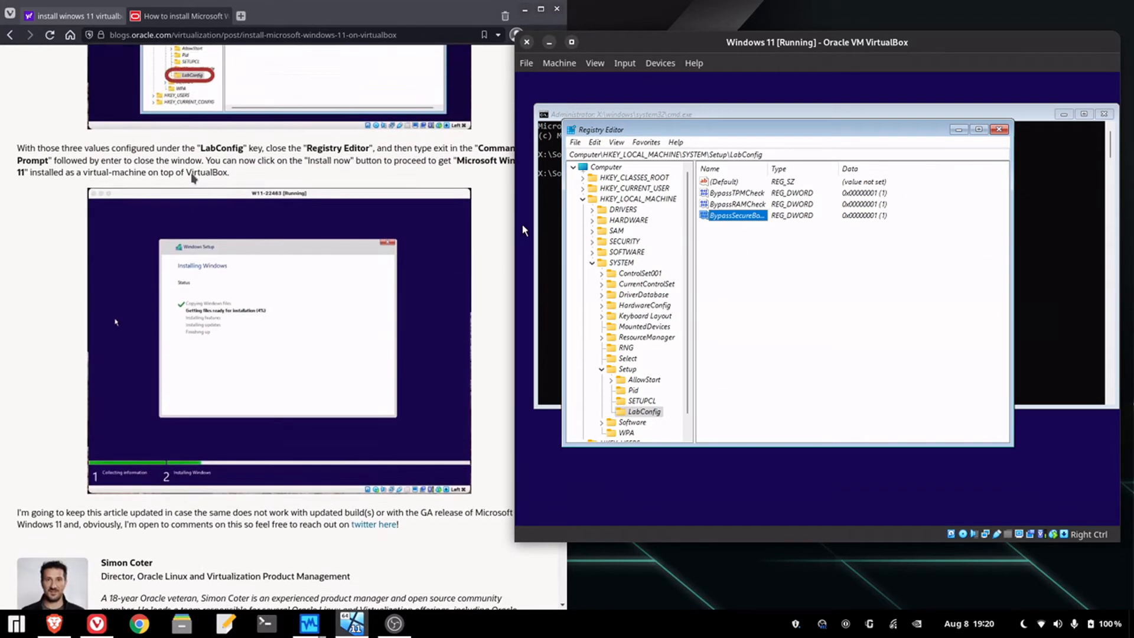
{"action": "left_click", "coordinate": [1102, 258]}
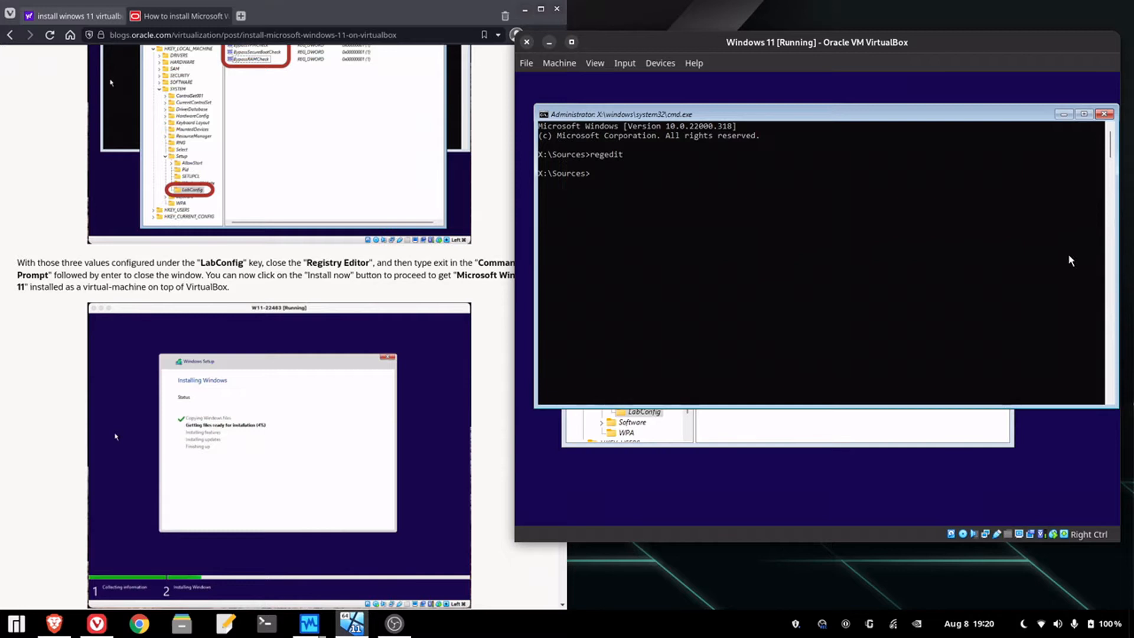
{"action": "left_click", "coordinate": [1104, 115]}
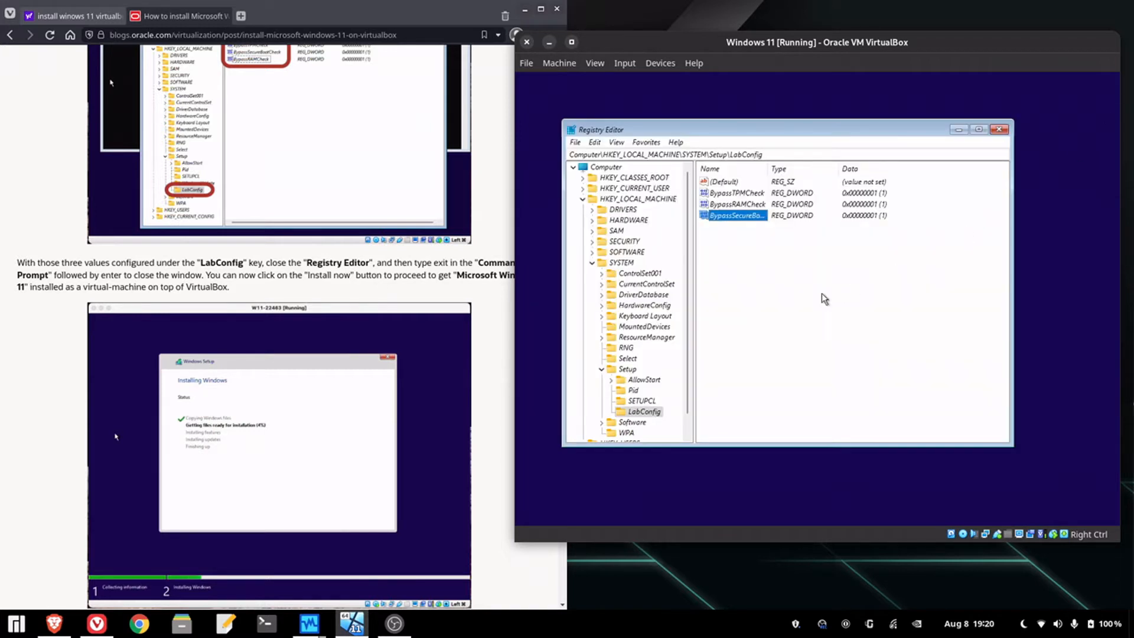
{"action": "left_click", "coordinate": [999, 129]}
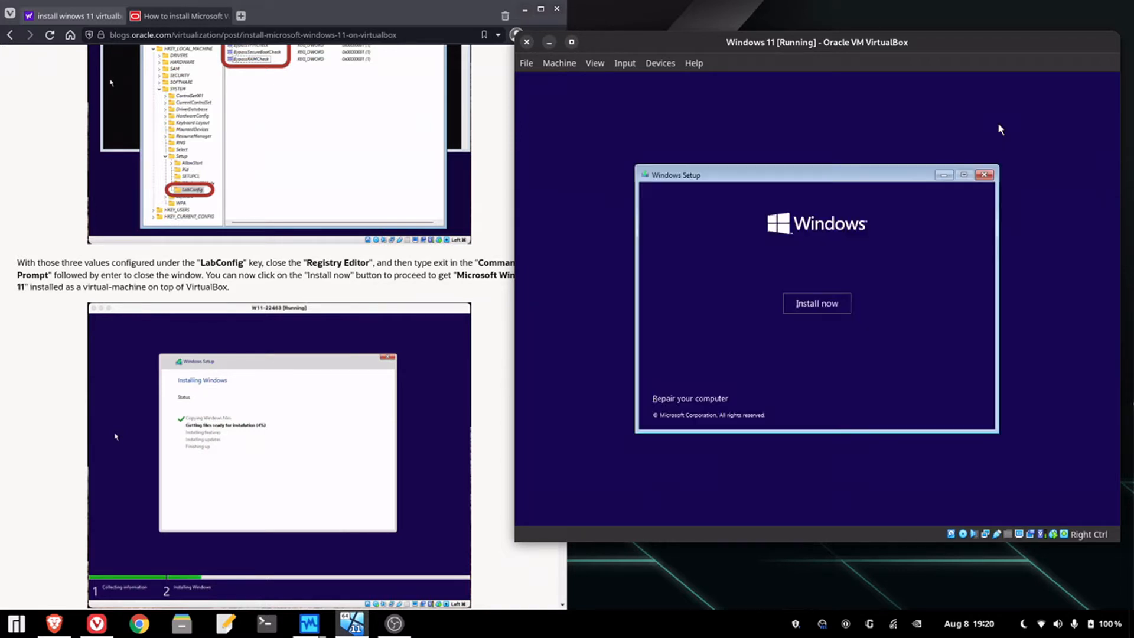
- Run a Custom install of Windows 11 Pro, no product key, onto Drive 0 unallocated space
{"action": "left_click", "coordinate": [832, 300]}
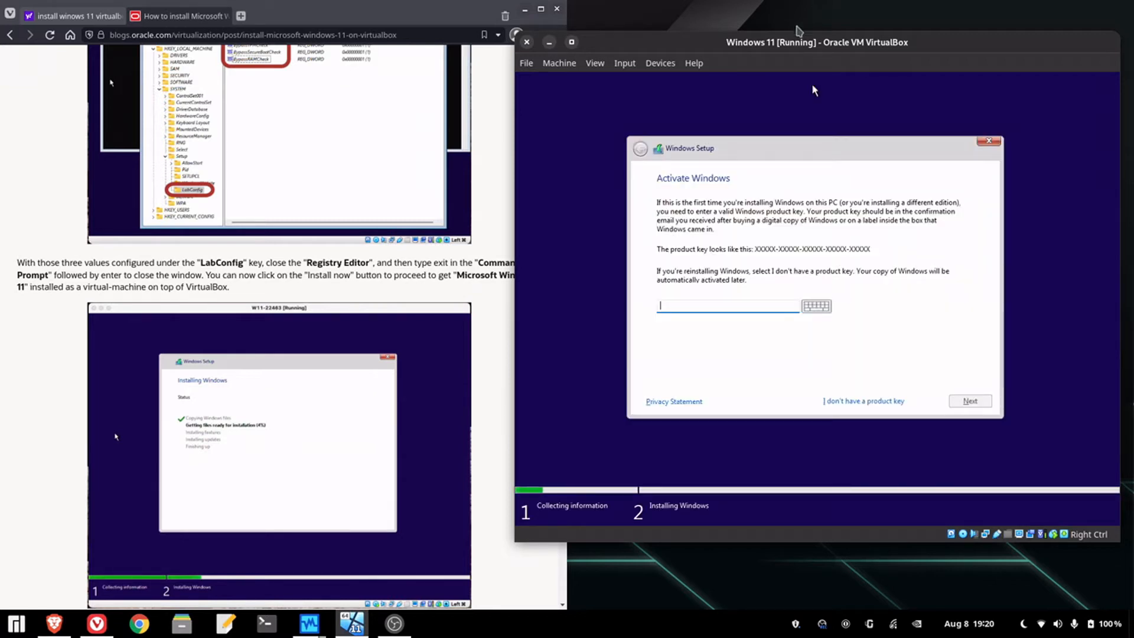
{"action": "left_click", "coordinate": [869, 402]}
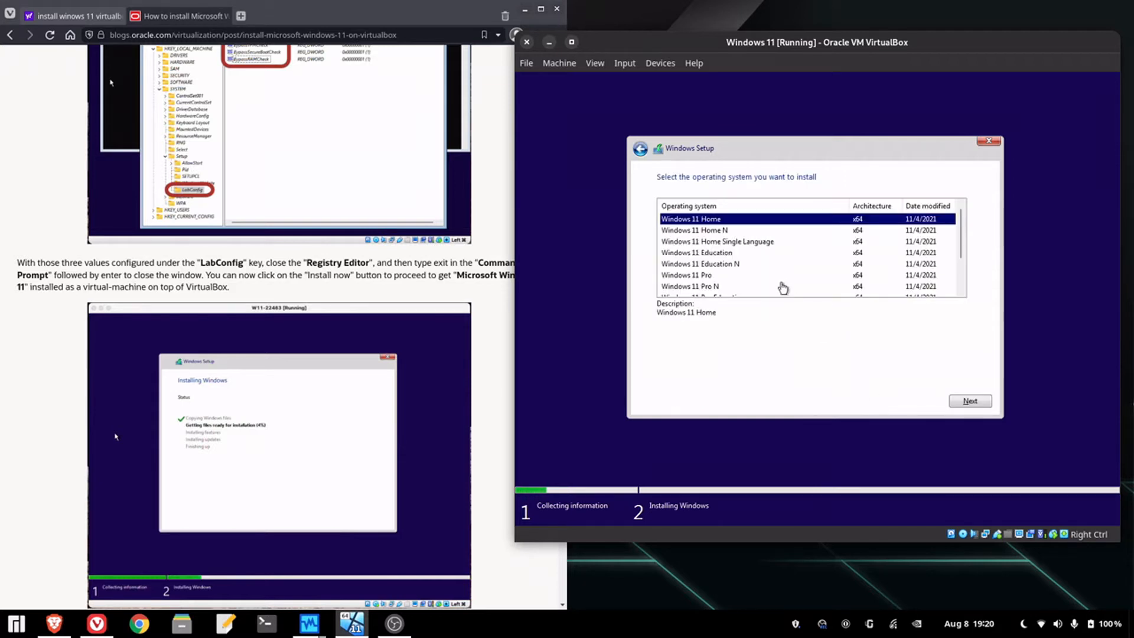
{"action": "left_click", "coordinate": [787, 277]}
{"action": "left_click", "coordinate": [968, 400]}
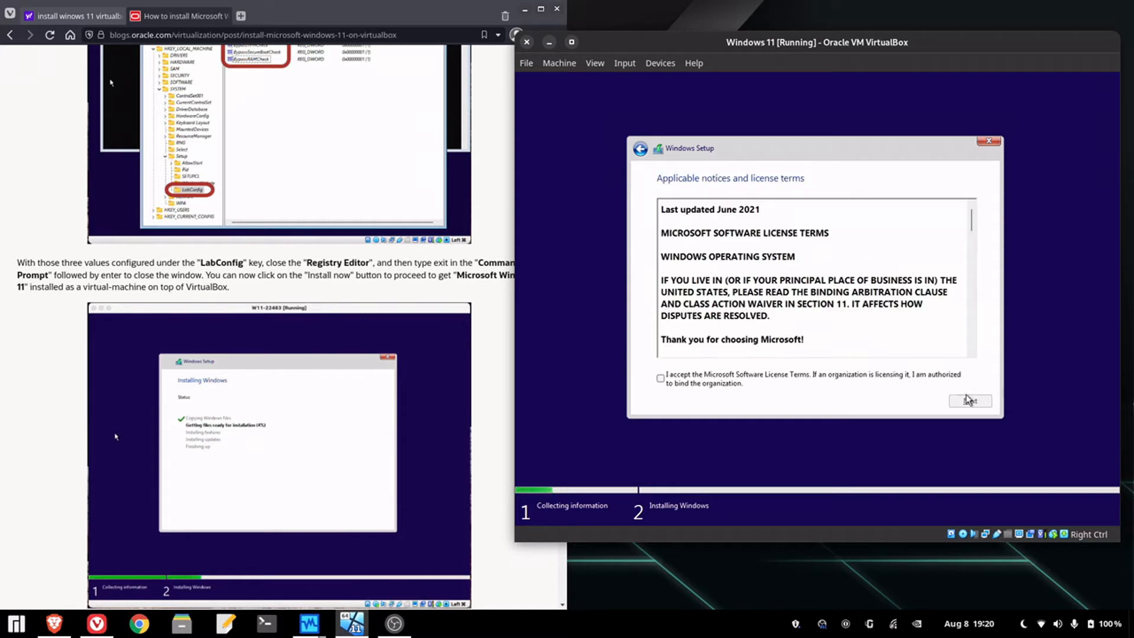
{"action": "left_click", "coordinate": [773, 375]}
{"action": "left_click", "coordinate": [963, 400]}
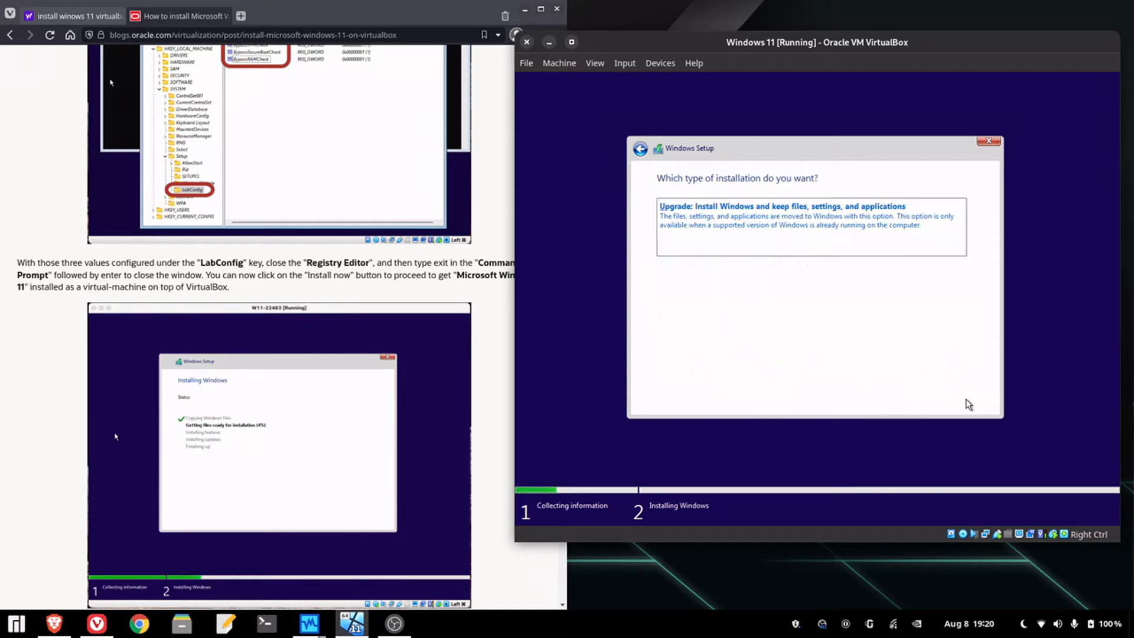
{"action": "left_click", "coordinate": [804, 309]}
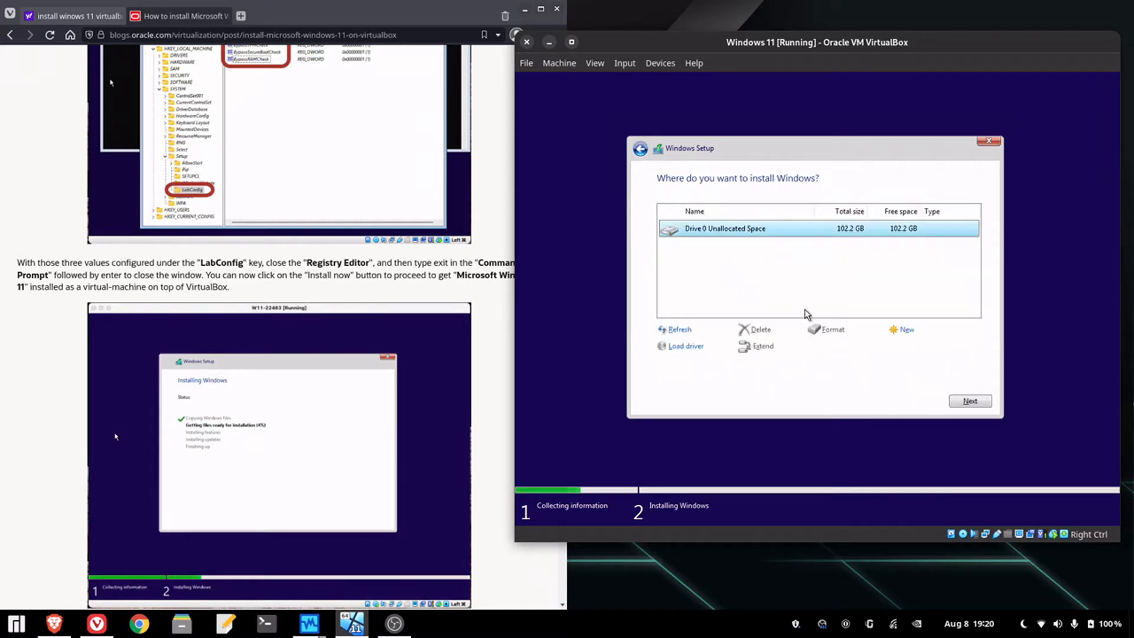
{"action": "left_click", "coordinate": [969, 404]}
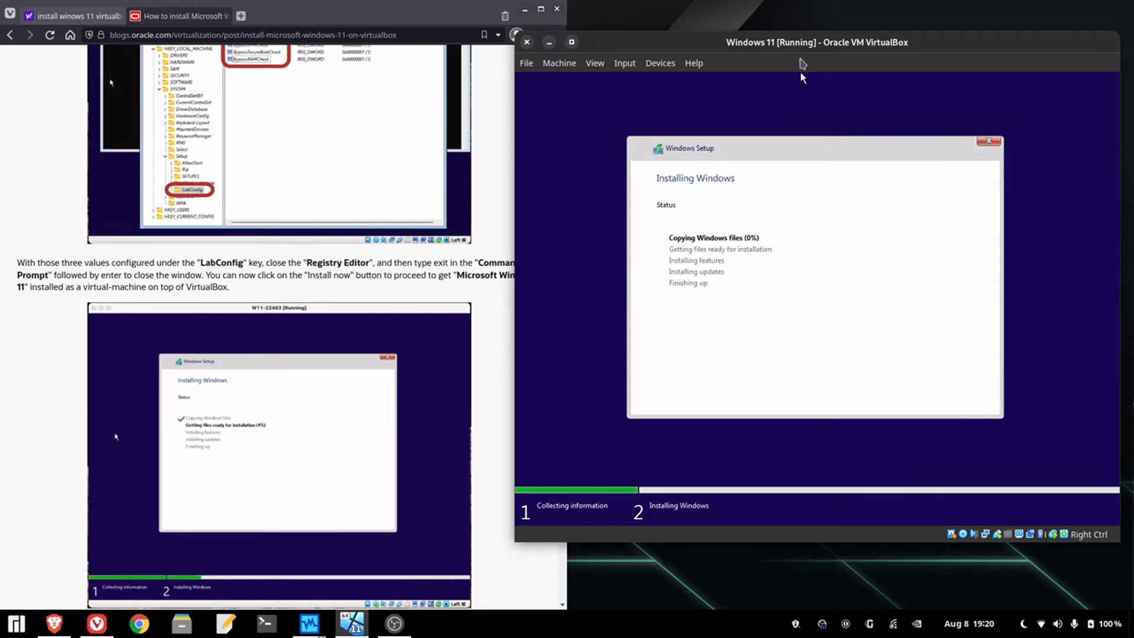
- Reposition the VirtualBox window while Windows finishes installing and reboots
{"action": "left_click_drag", "start_coordinate": [786, 45], "coordinate": [586, 83]}
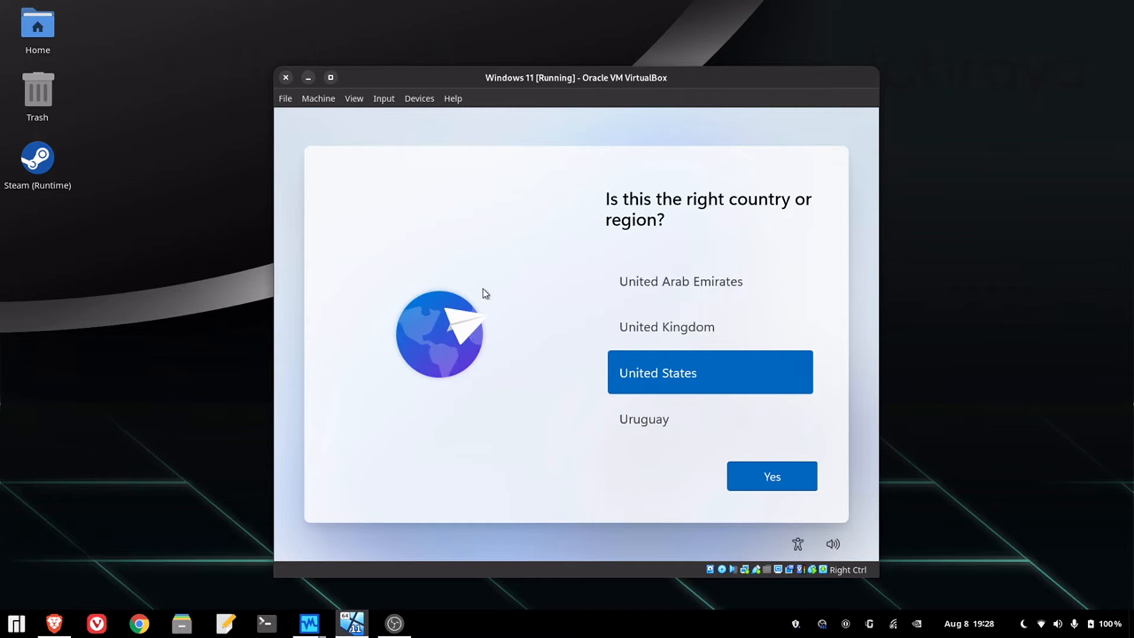
- Confirm United States and the US keyboard layout, skipping a second layout
{"action": "left_click_drag", "start_coordinate": [578, 87], "coordinate": [575, 47]}
{"action": "left_click", "coordinate": [775, 433]}
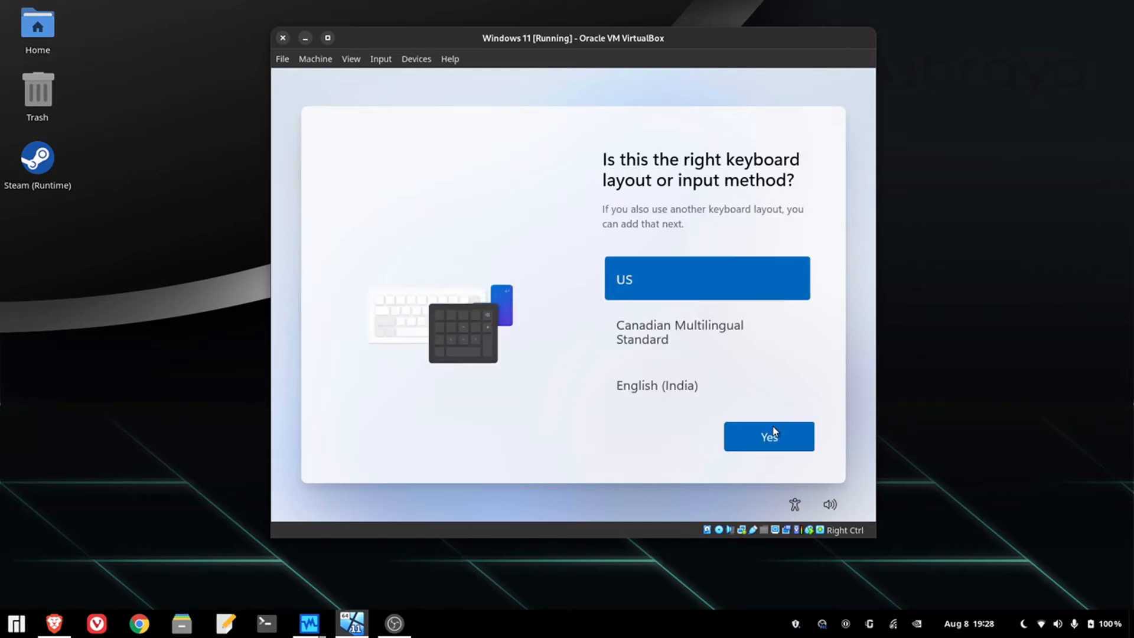
{"action": "left_click", "coordinate": [774, 431]}
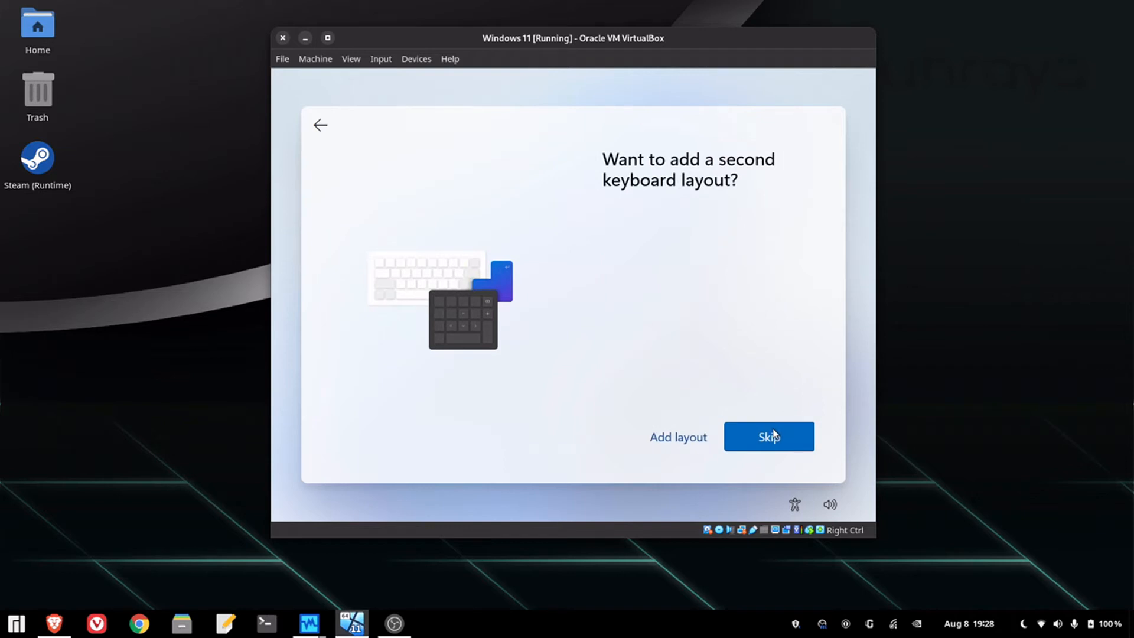
{"action": "left_click", "coordinate": [730, 433]}
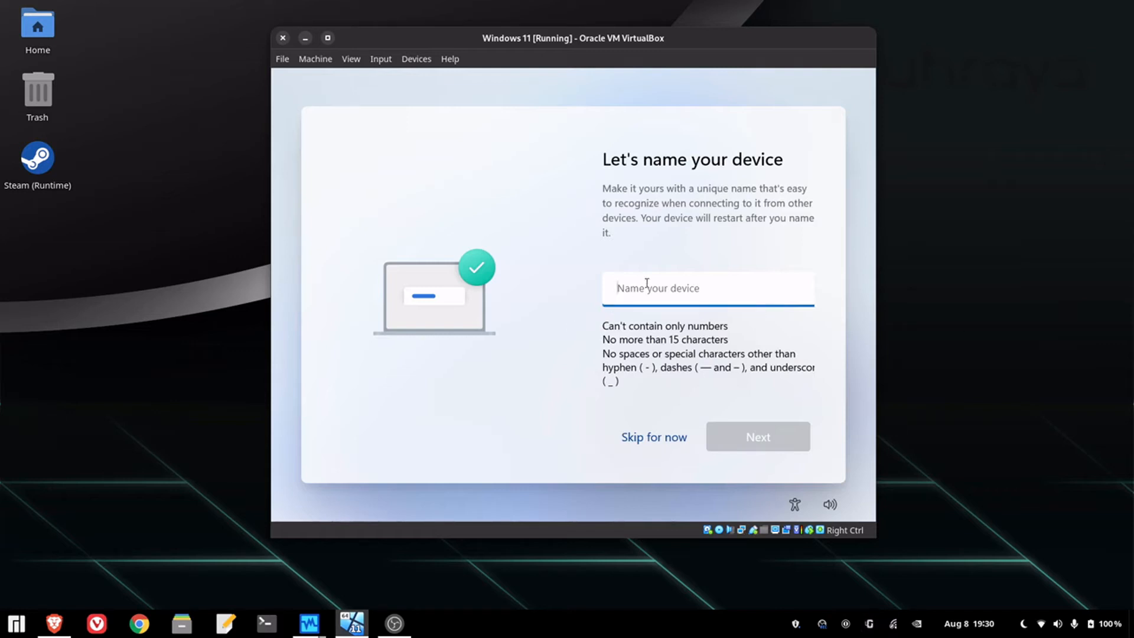
- Name the device 'g' and submit it
{"action": "type", "text": "goshy"}
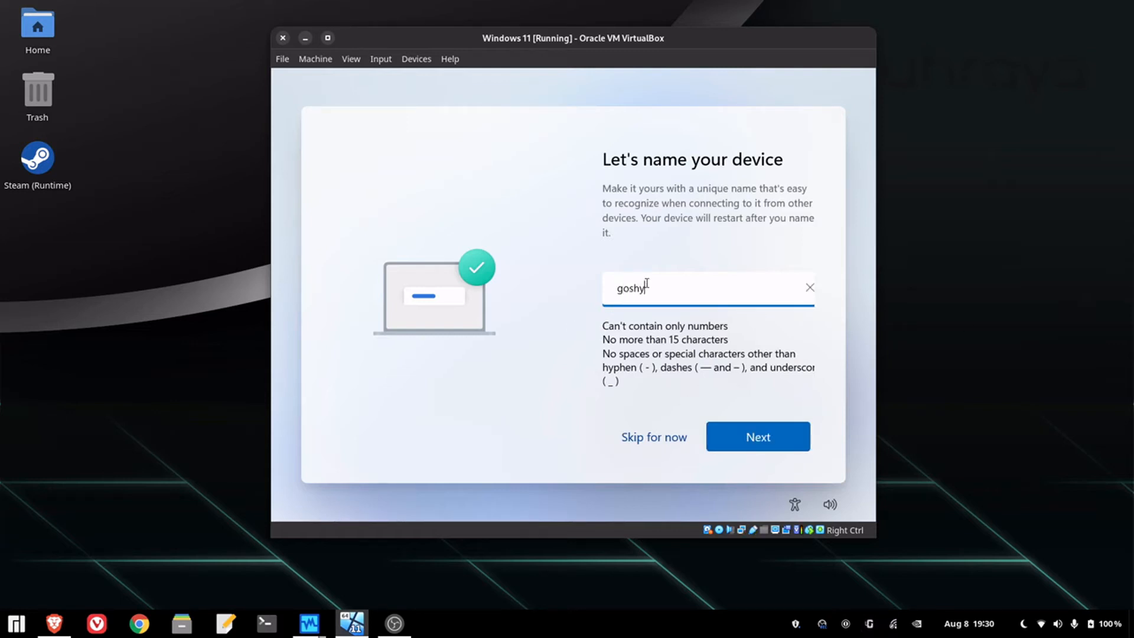
{"action": "key", "text": "Return"}
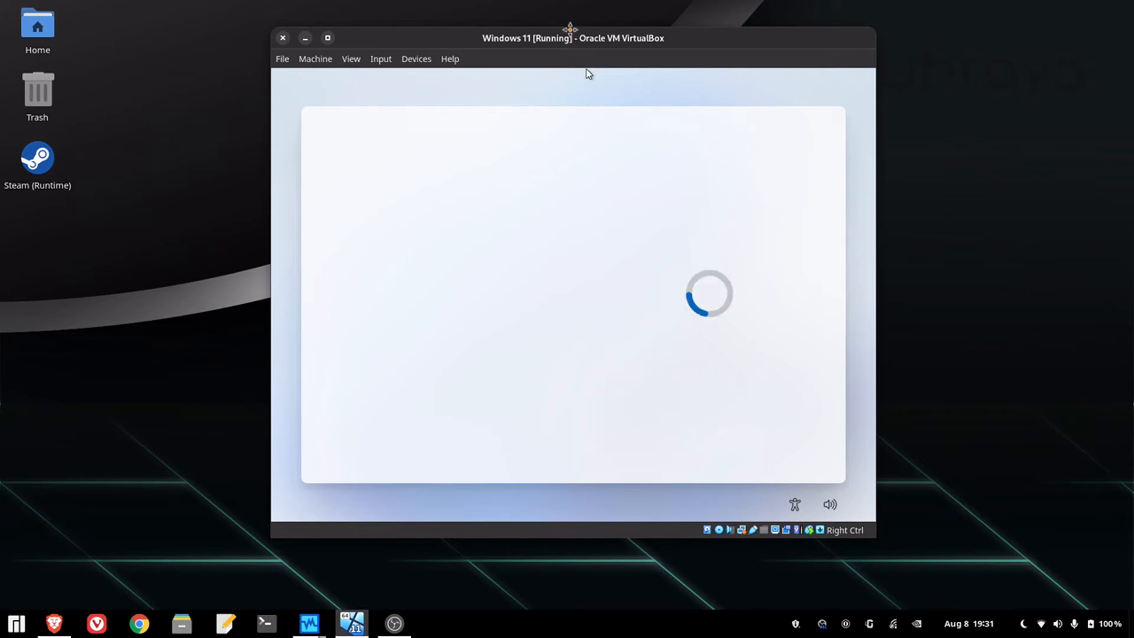
- Maximize the VirtualBox window and choose 'Set up for personal use'
{"action": "double_click", "coordinate": [570, 29]}
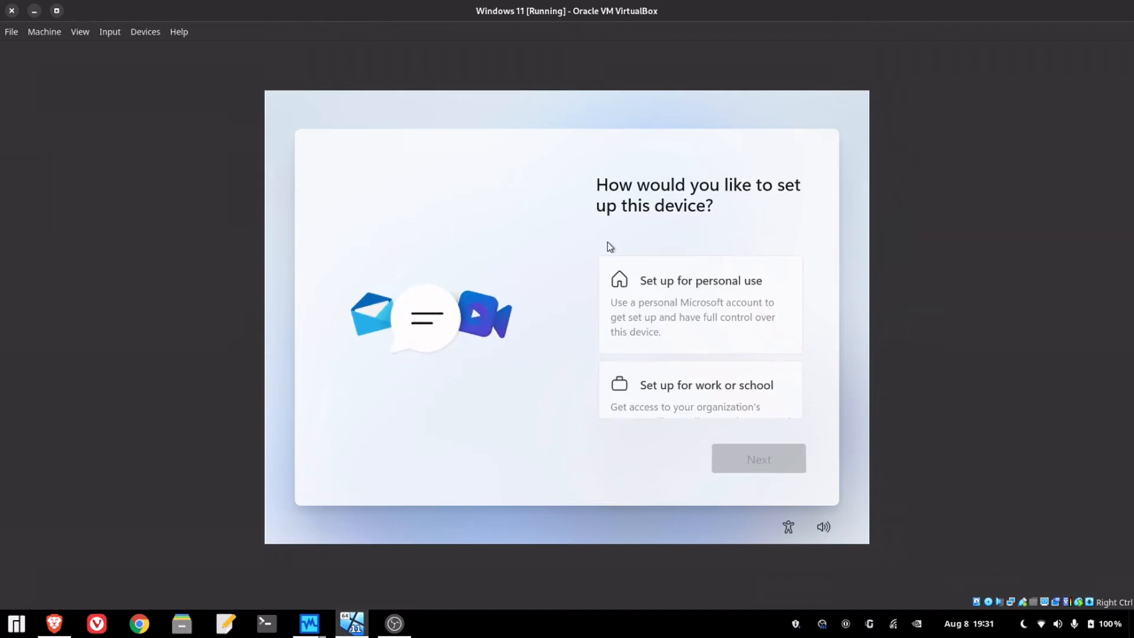
{"action": "scroll", "coordinate": [733, 387], "scroll_direction": "down", "scroll_amount": 2}
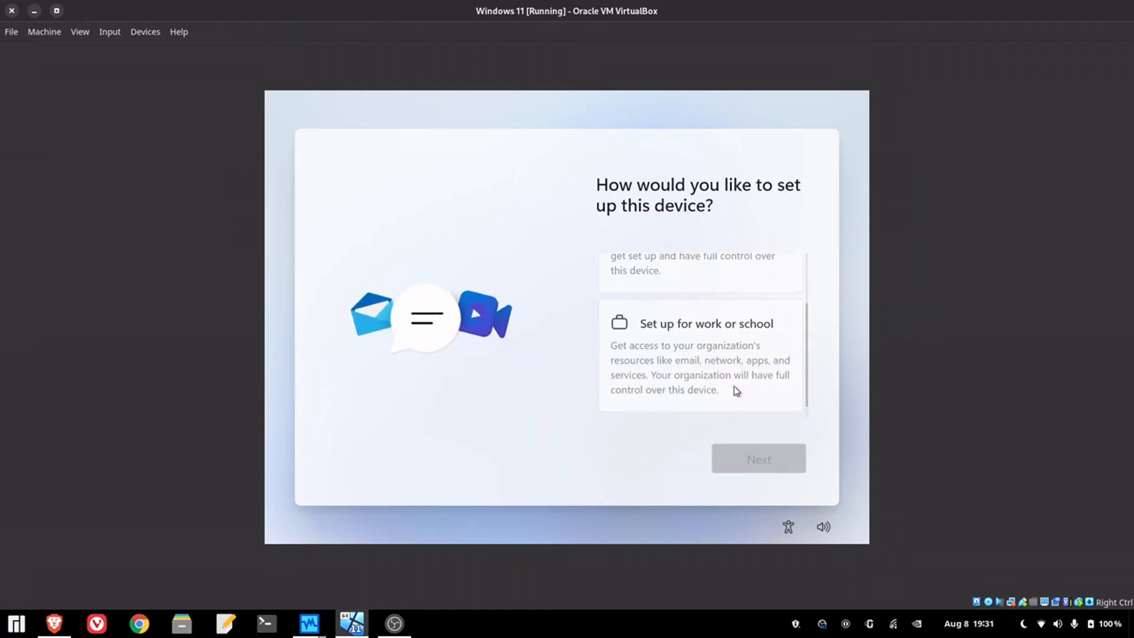
{"action": "scroll", "coordinate": [735, 388], "scroll_direction": "up", "scroll_amount": 2}
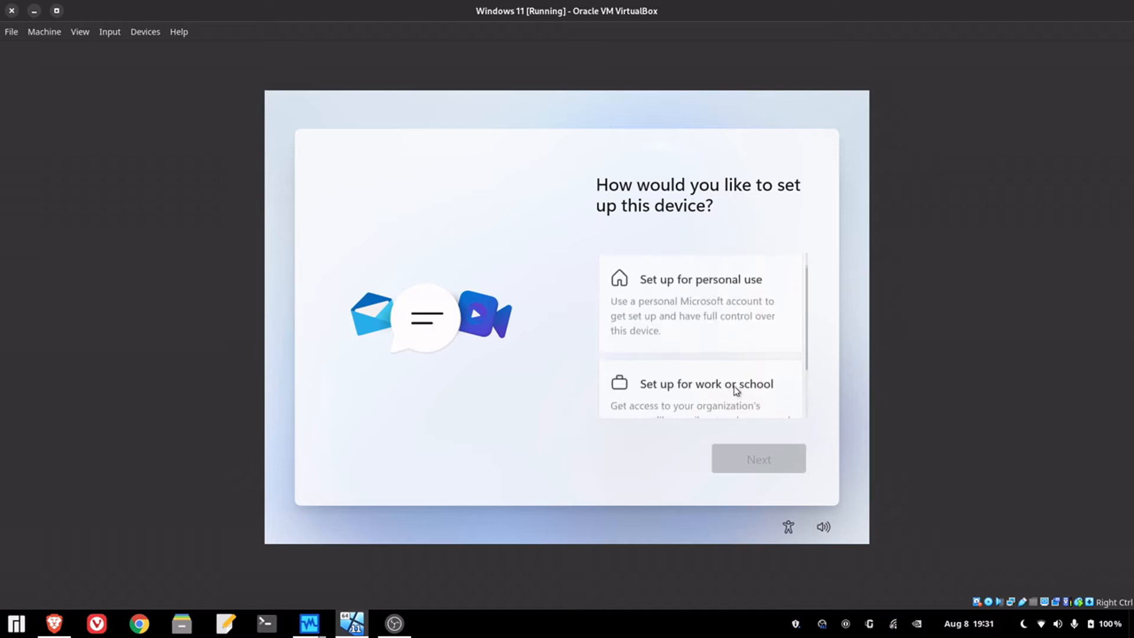
{"action": "left_click", "coordinate": [704, 296]}
{"action": "left_click", "coordinate": [775, 469]}
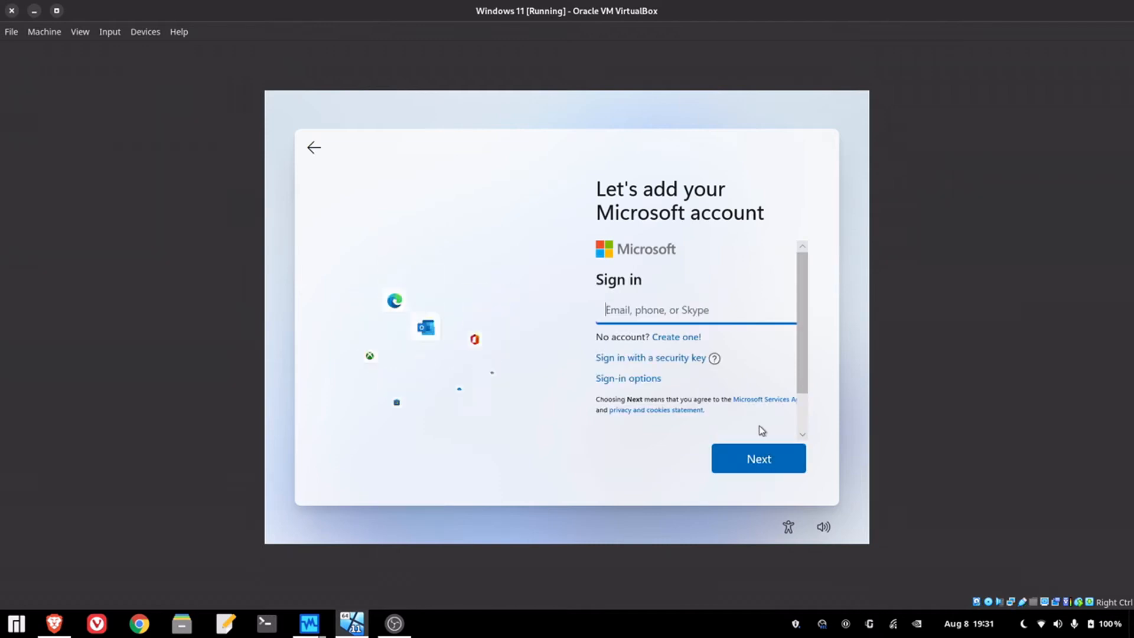
- Choose an offline local account under Sign-in options and skip the Microsoft account
{"action": "scroll", "coordinate": [756, 366], "scroll_direction": "down", "scroll_amount": 2}
{"action": "scroll", "coordinate": [756, 366], "scroll_direction": "up", "scroll_amount": 2}
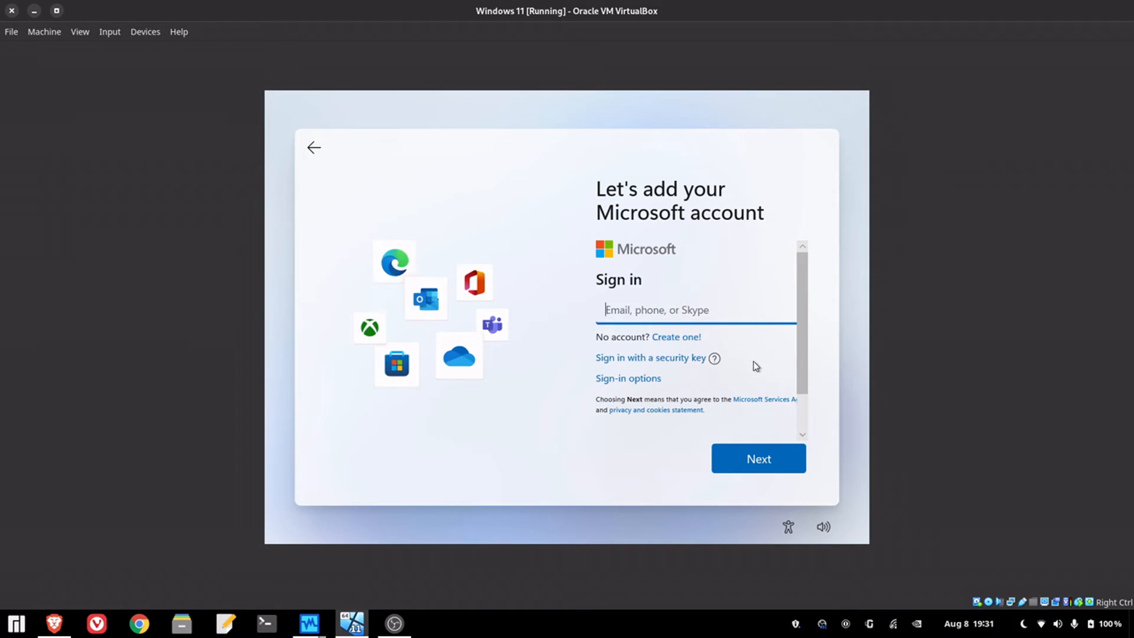
{"action": "key", "text": "Return"}
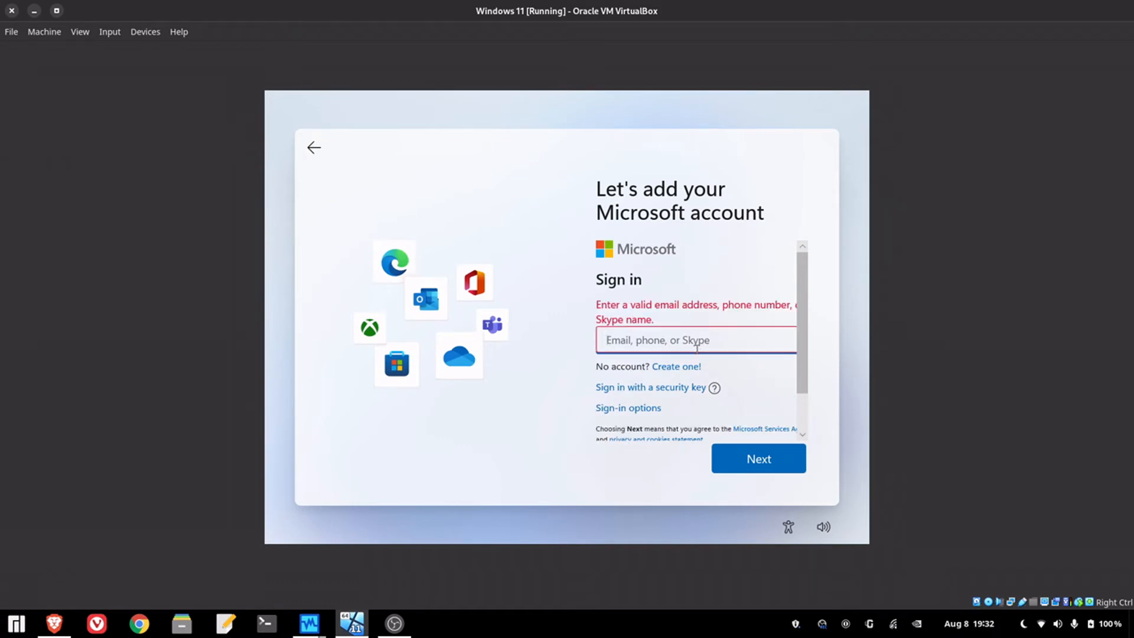
{"action": "left_click", "coordinate": [633, 413]}
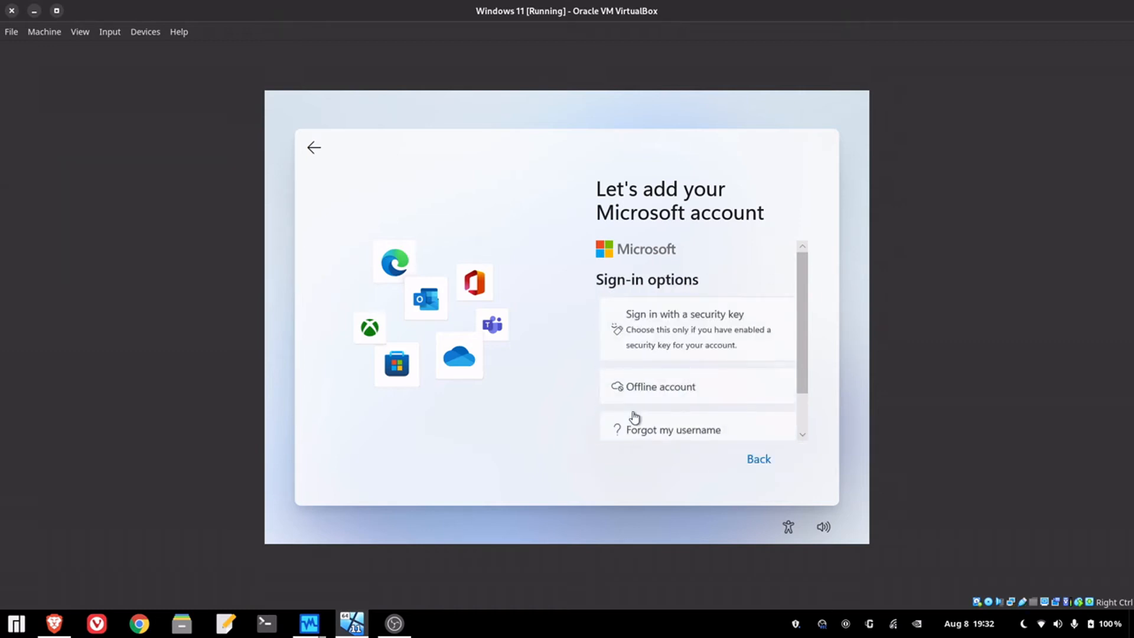
{"action": "scroll", "coordinate": [633, 413], "scroll_direction": "down", "scroll_amount": 1}
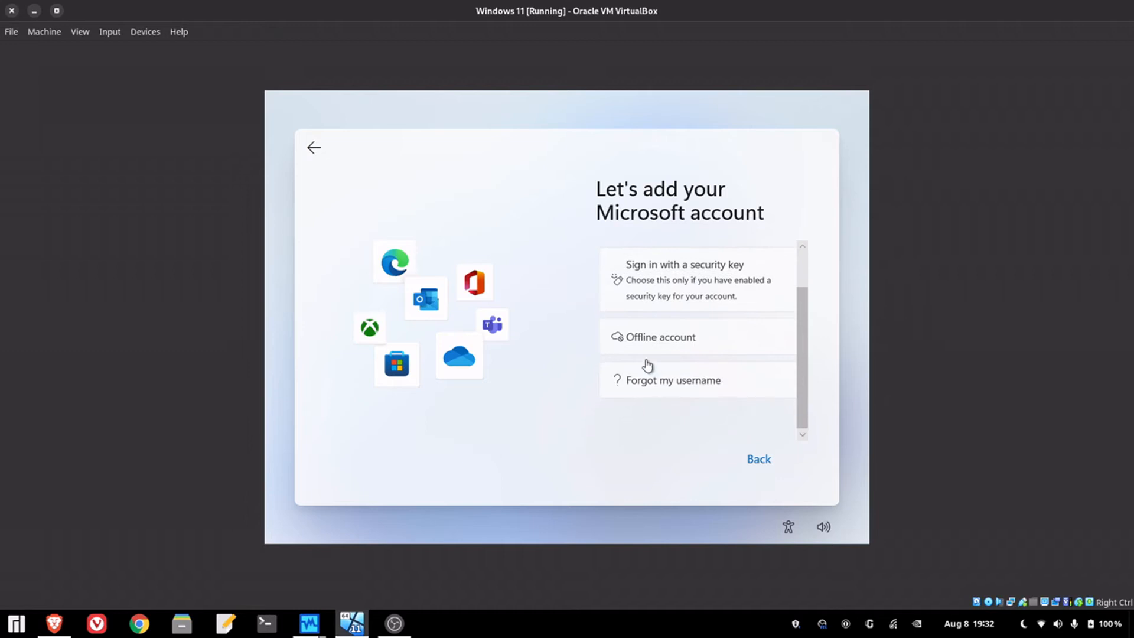
{"action": "left_click", "coordinate": [653, 342]}
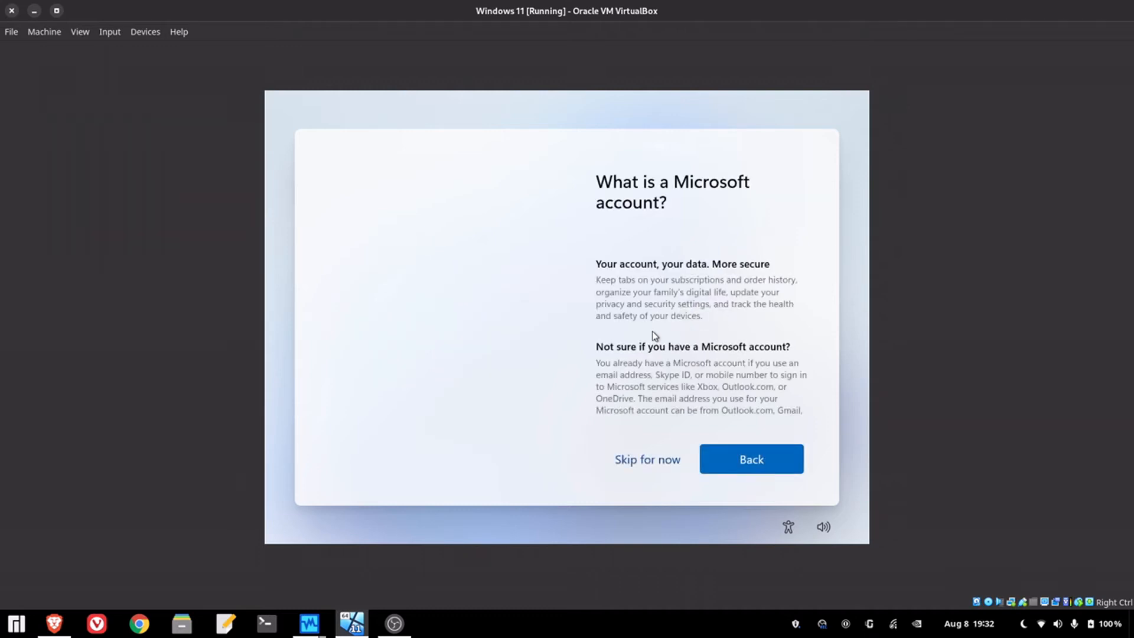
{"action": "left_click", "coordinate": [630, 465]}
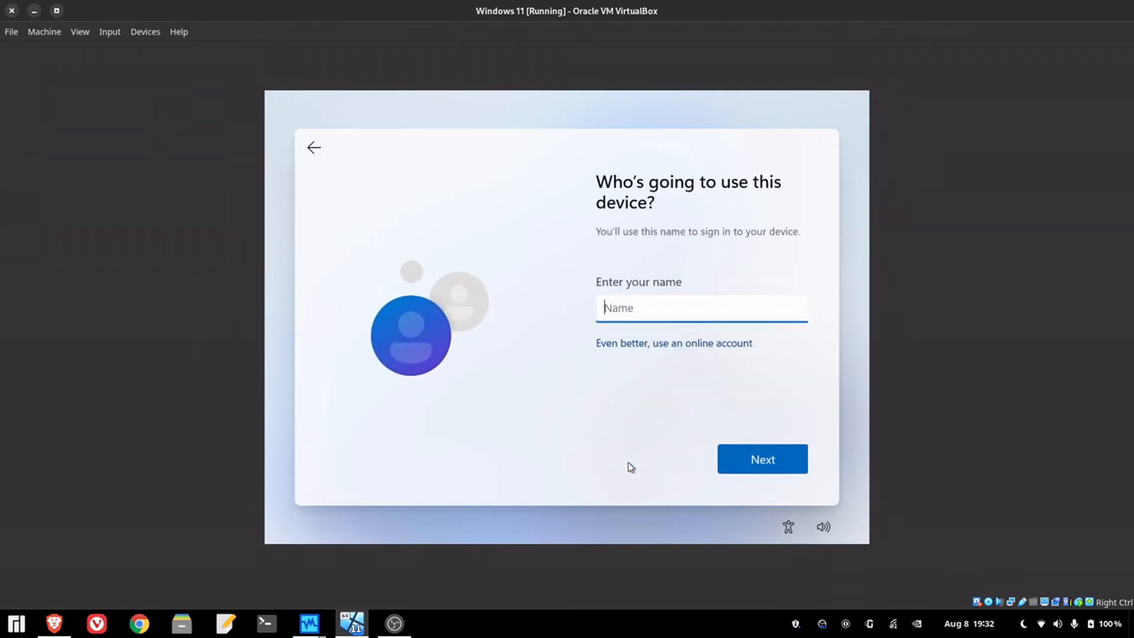
- Enter the local user name, then set the account password and confirm it
{"action": "key", "text": "Return"}
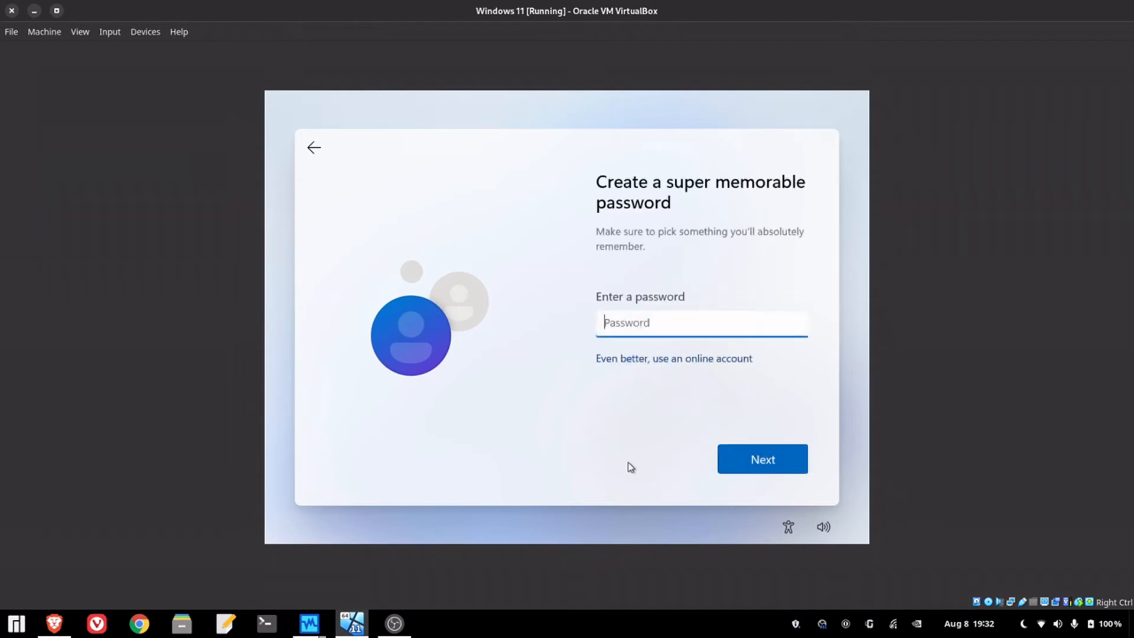
{"action": "key", "text": "Return"}
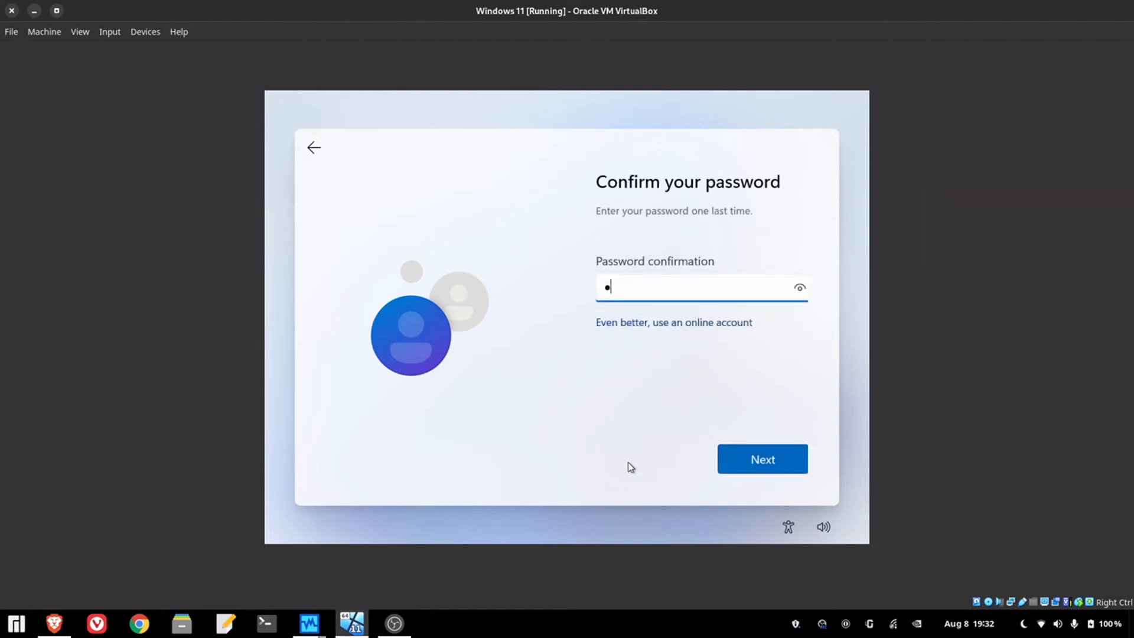
{"action": "key", "text": "Return"}
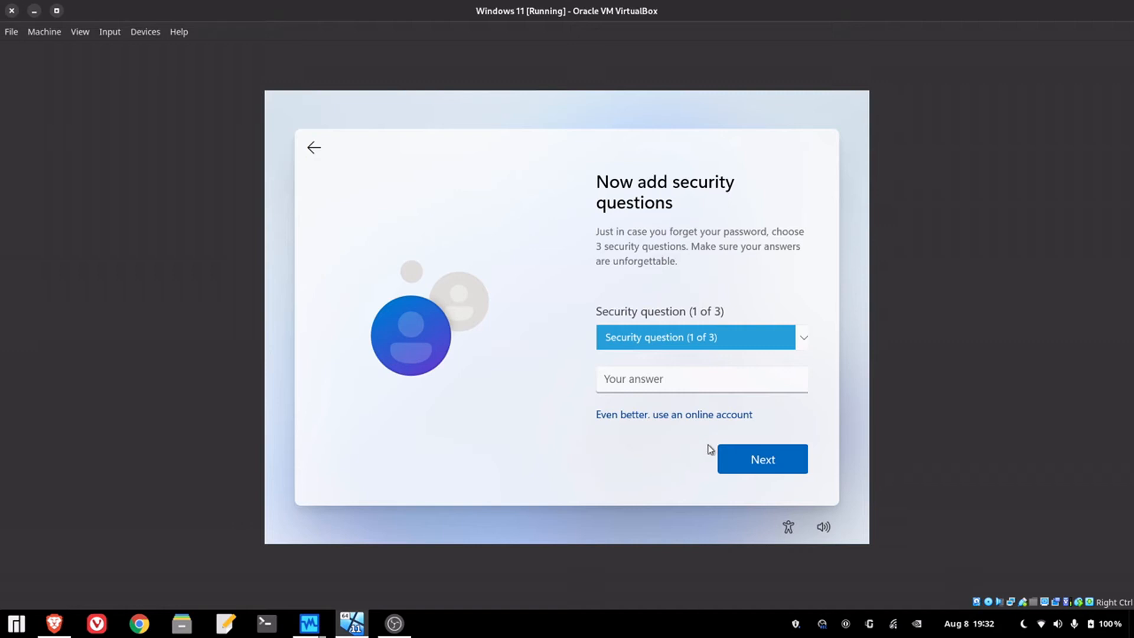
- Pick the first pet's name and city security questions, typing an answer for each
{"action": "left_click", "coordinate": [685, 346]}
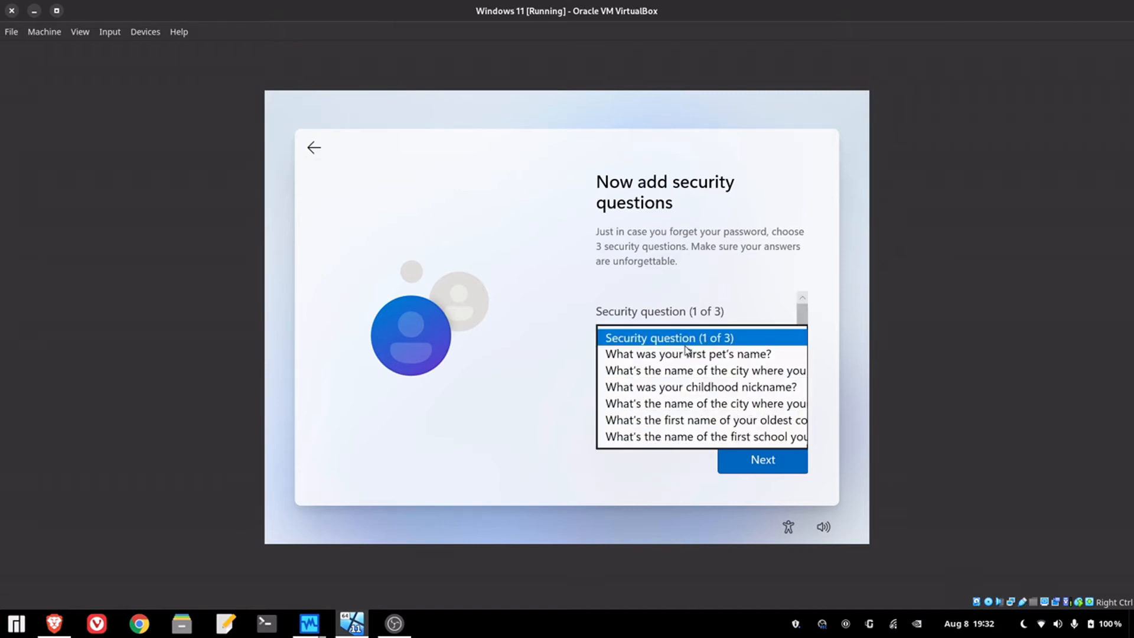
{"action": "left_click", "coordinate": [685, 353]}
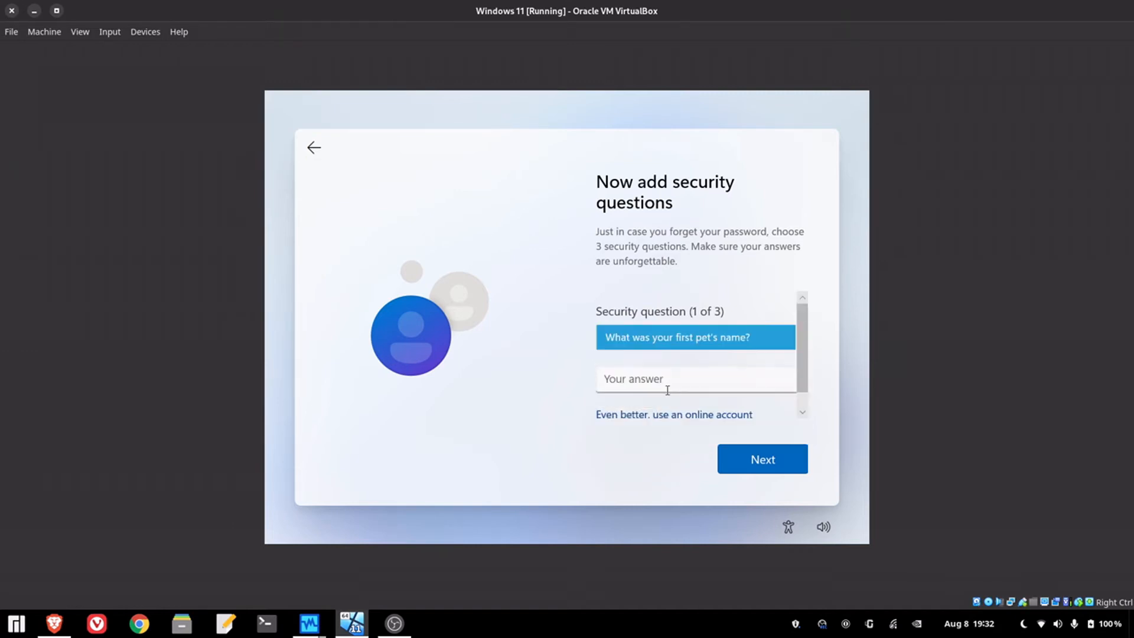
{"action": "key", "text": "Return"}
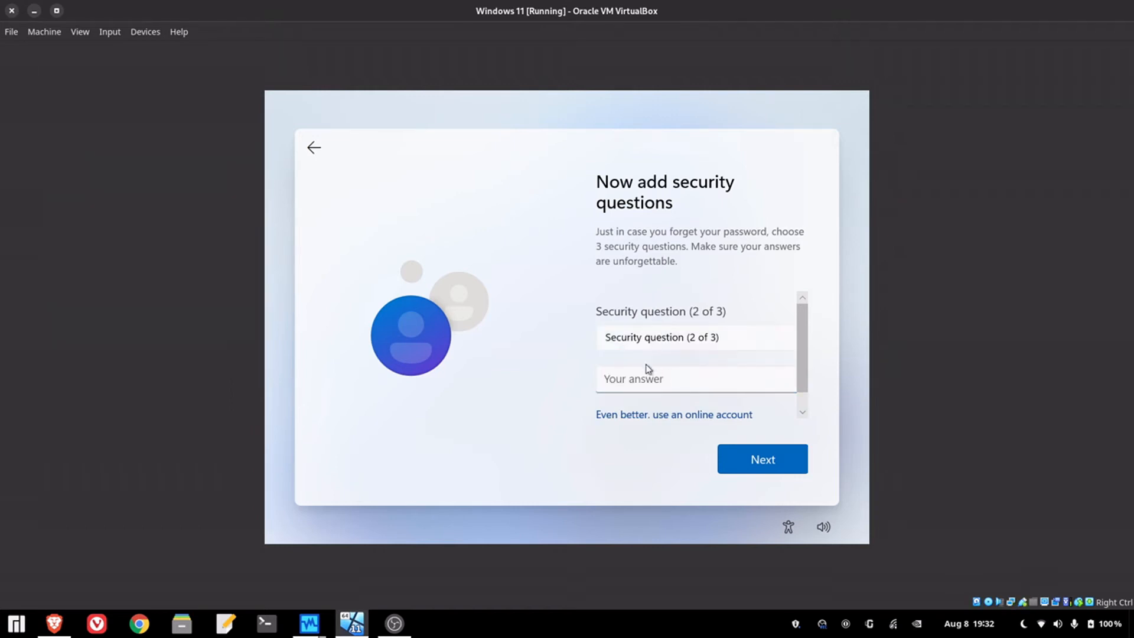
{"action": "left_click", "coordinate": [647, 345]}
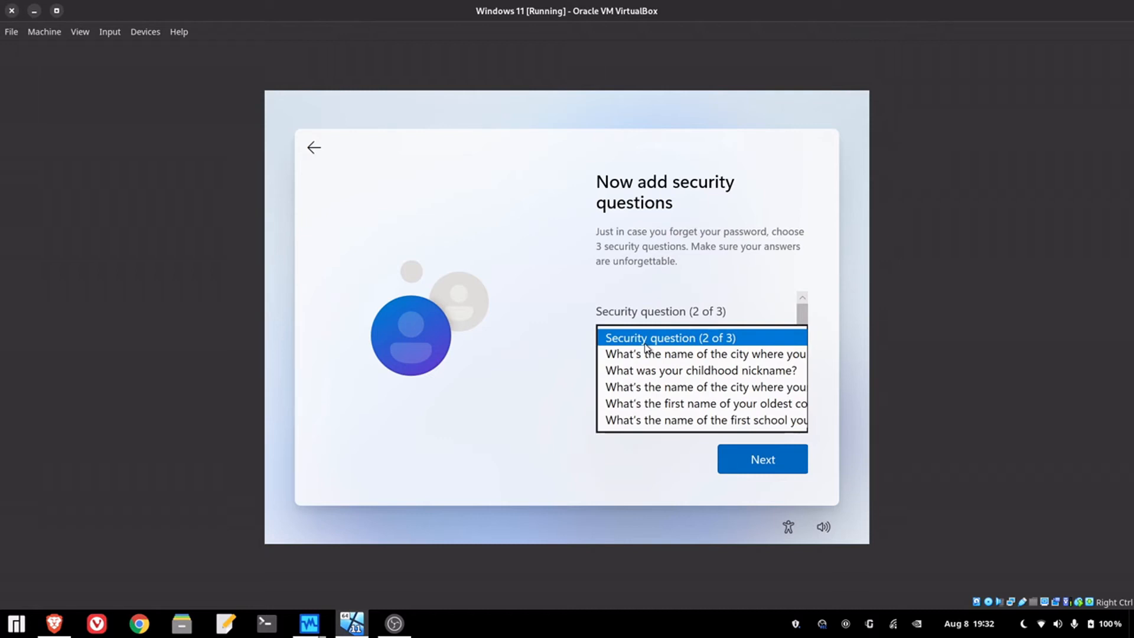
{"action": "left_click", "coordinate": [639, 355]}
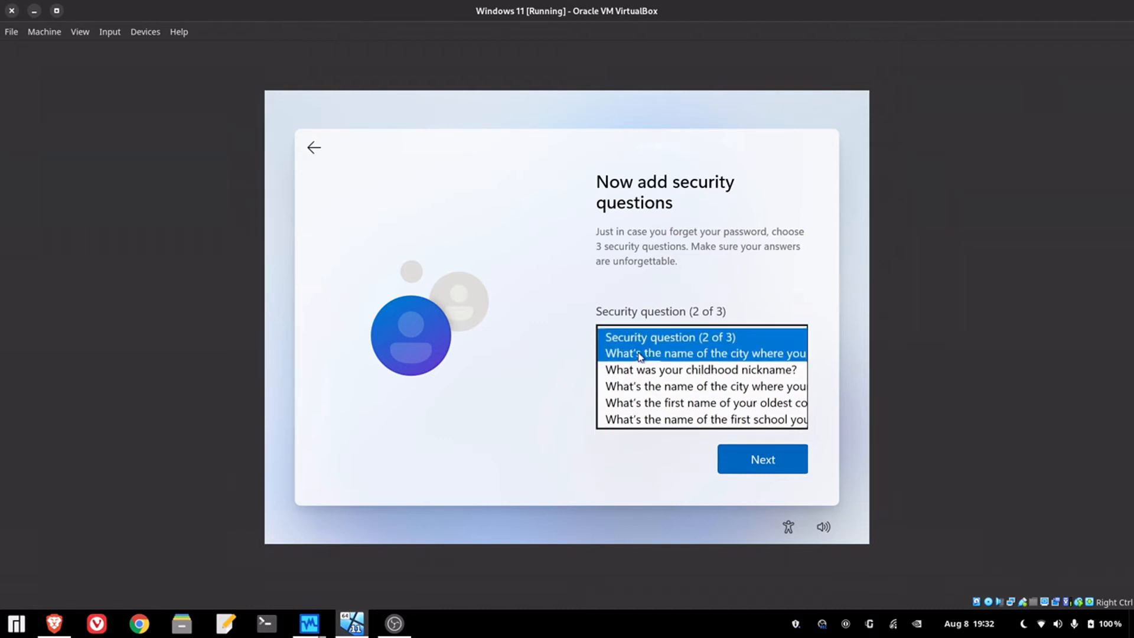
{"action": "left_click", "coordinate": [639, 388]}
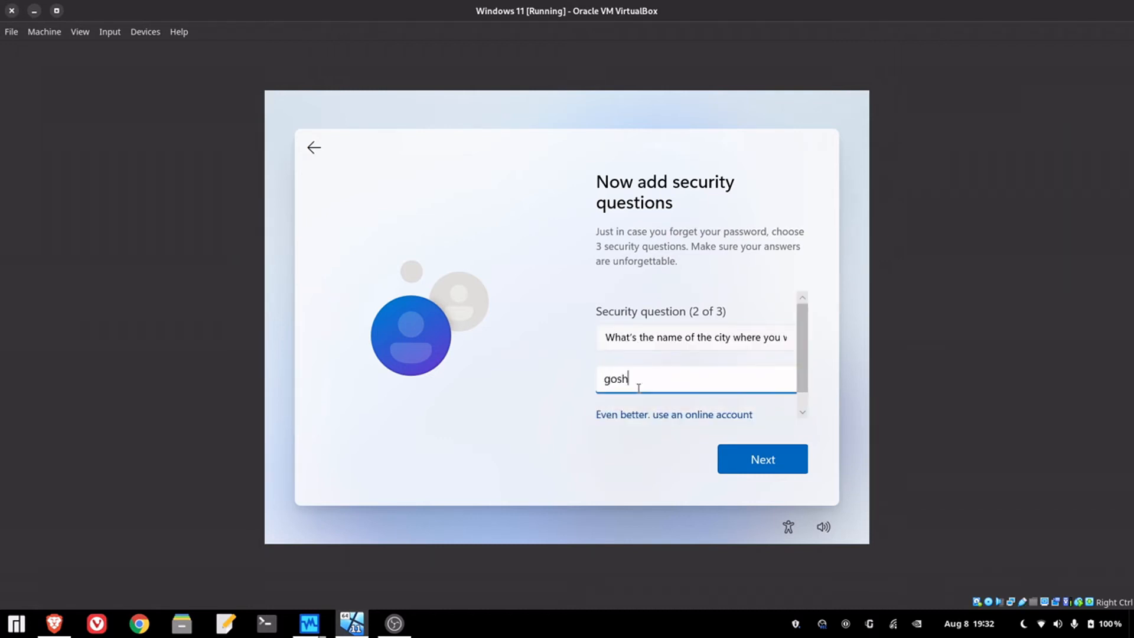
{"action": "key", "text": "Return"}
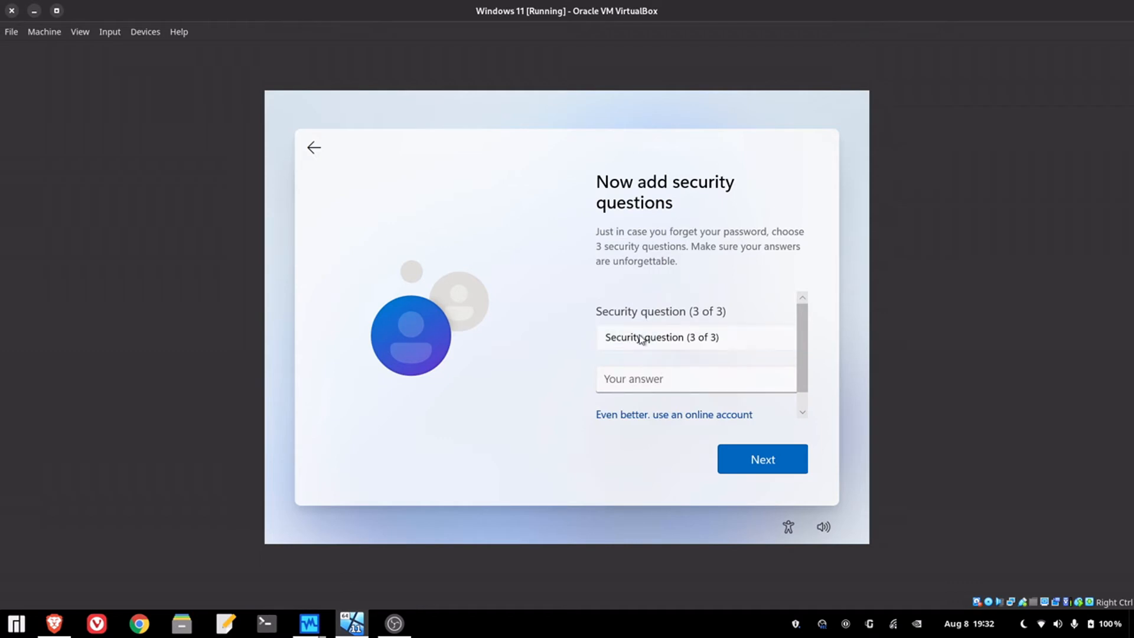
- Set the third question to 'What was your childhood nickname?' with an answer and submit
{"action": "left_click", "coordinate": [642, 338]}
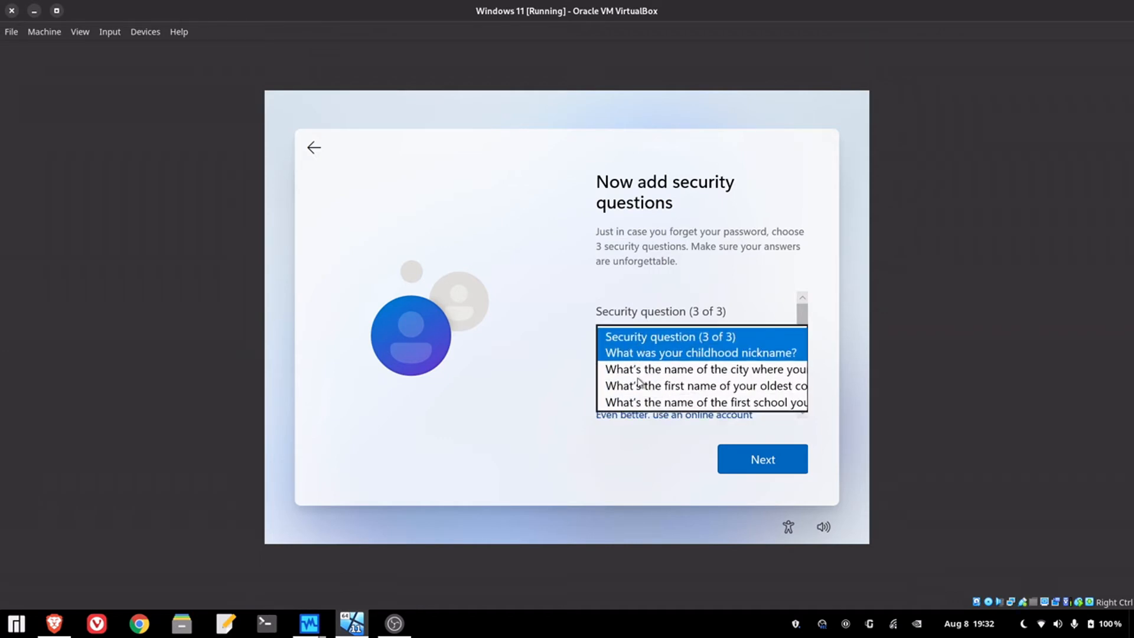
{"action": "left_click", "coordinate": [641, 354]}
{"action": "left_click", "coordinate": [639, 381]}
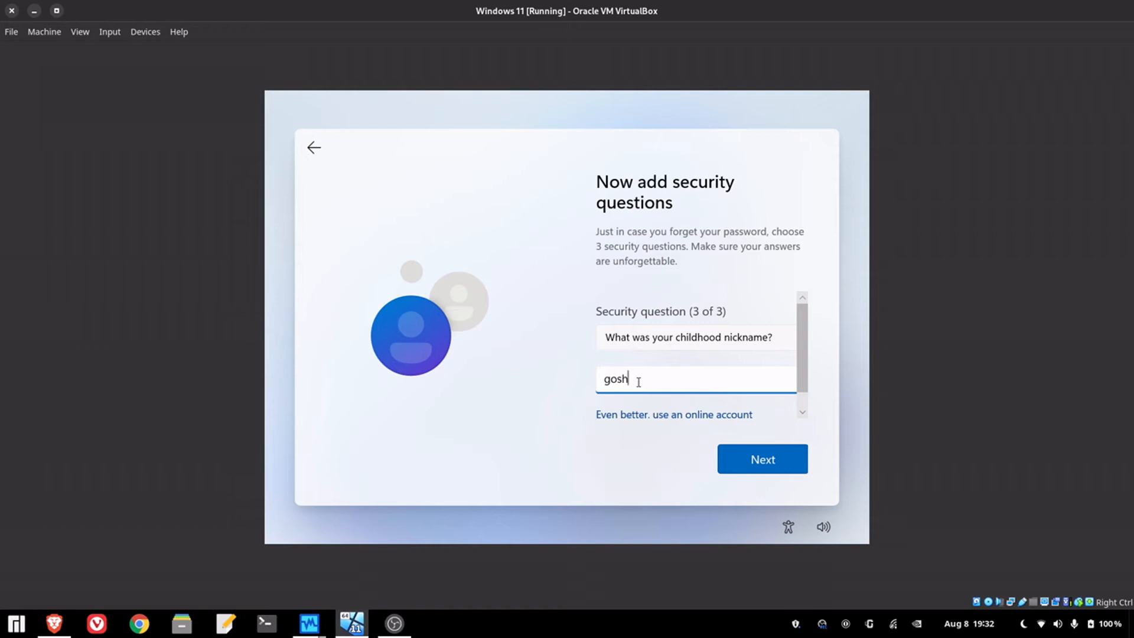
{"action": "key", "text": "Return"}
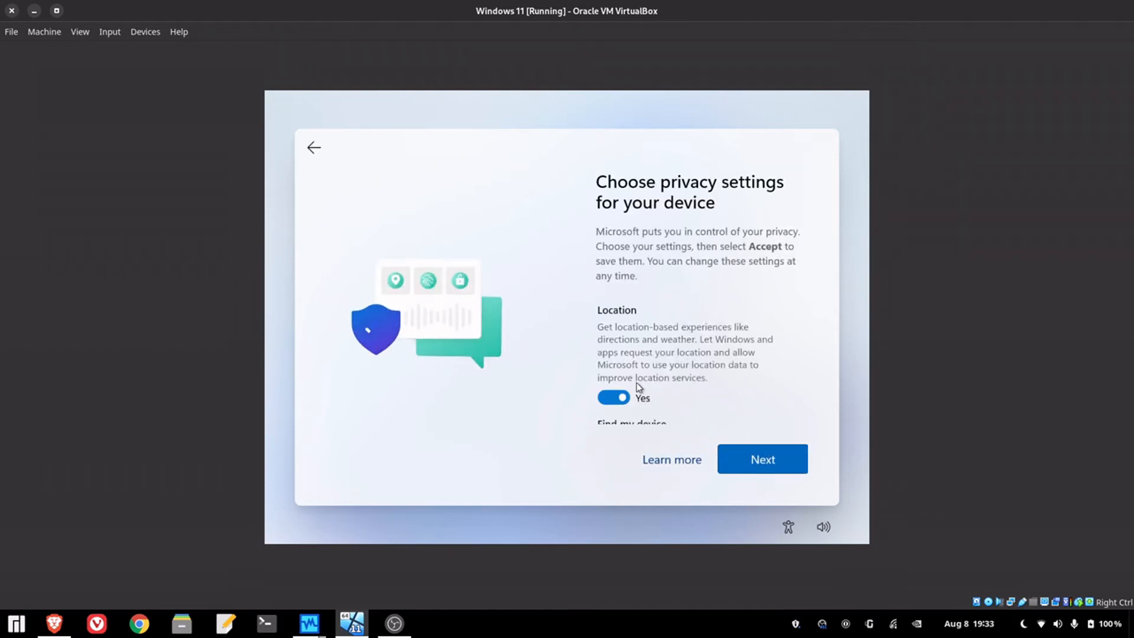
- Scroll through the privacy settings list and accept them to start finalizing setup
{"action": "scroll", "coordinate": [636, 387], "scroll_direction": "down", "scroll_amount": 5}
{"action": "scroll", "coordinate": [636, 387], "scroll_direction": "down", "scroll_amount": 5}
{"action": "scroll", "coordinate": [671, 397], "scroll_direction": "down", "scroll_amount": 6}
{"action": "scroll", "coordinate": [671, 396], "scroll_direction": "up", "scroll_amount": 2}
{"action": "scroll", "coordinate": [671, 396], "scroll_direction": "down", "scroll_amount": 3}
{"action": "left_click", "coordinate": [732, 452]}
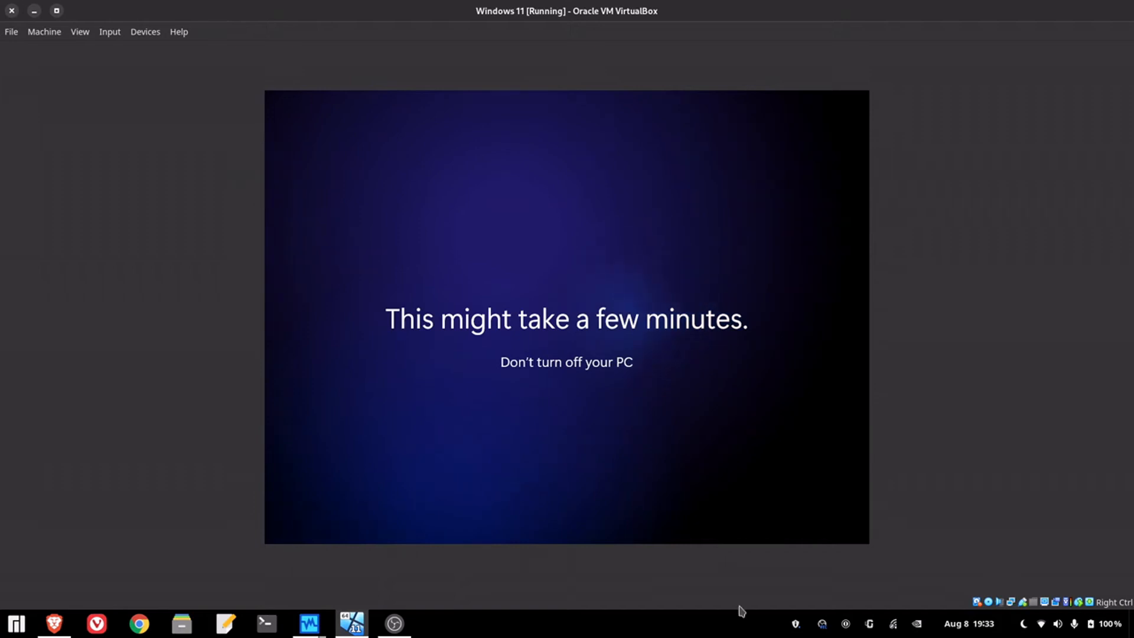
- Dismiss the guest Start menu and insert the Guest Additions CD image via Devices
{"action": "mouse_move", "coordinate": [381, 634]}
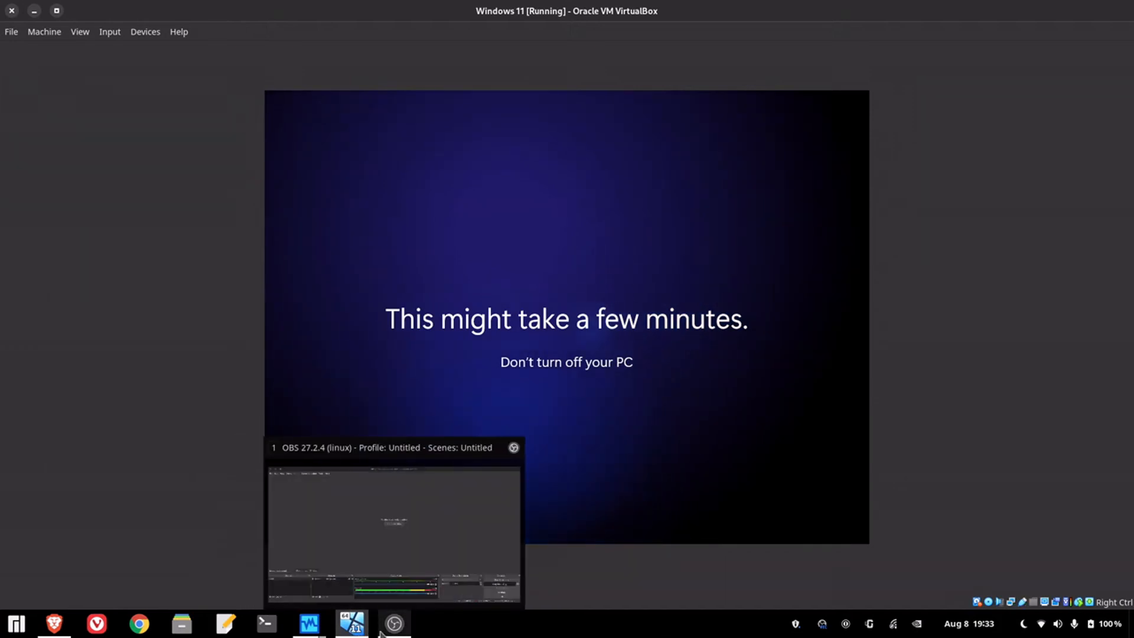
{"action": "left_click", "coordinate": [385, 632]}
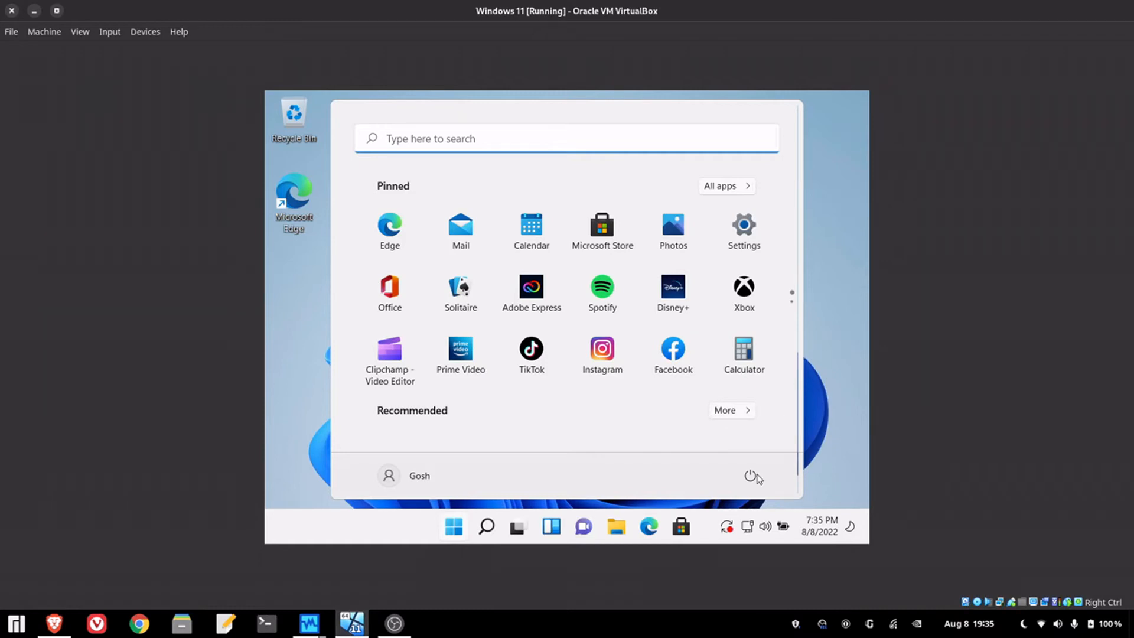
{"action": "left_click", "coordinate": [453, 511]}
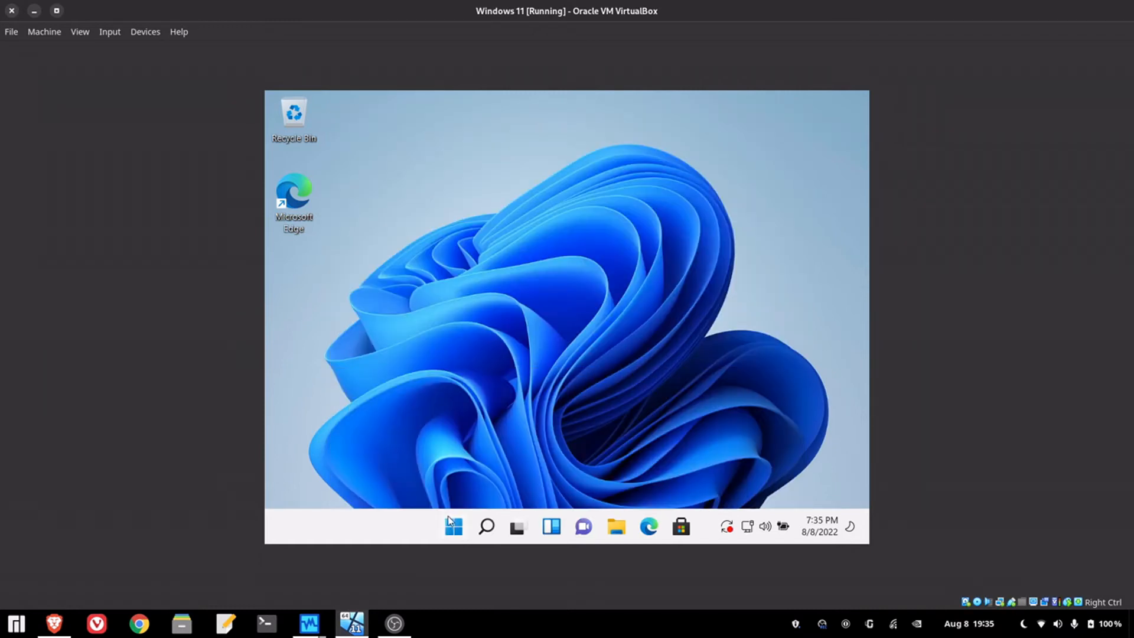
{"action": "left_click", "coordinate": [146, 33]}
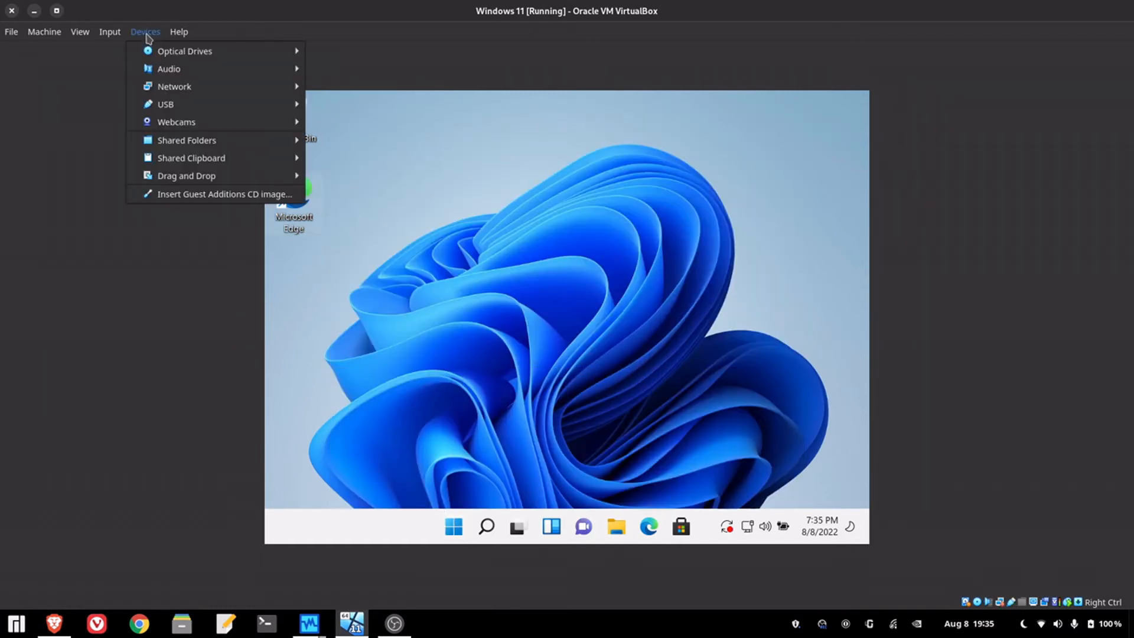
{"action": "left_click", "coordinate": [180, 195]}
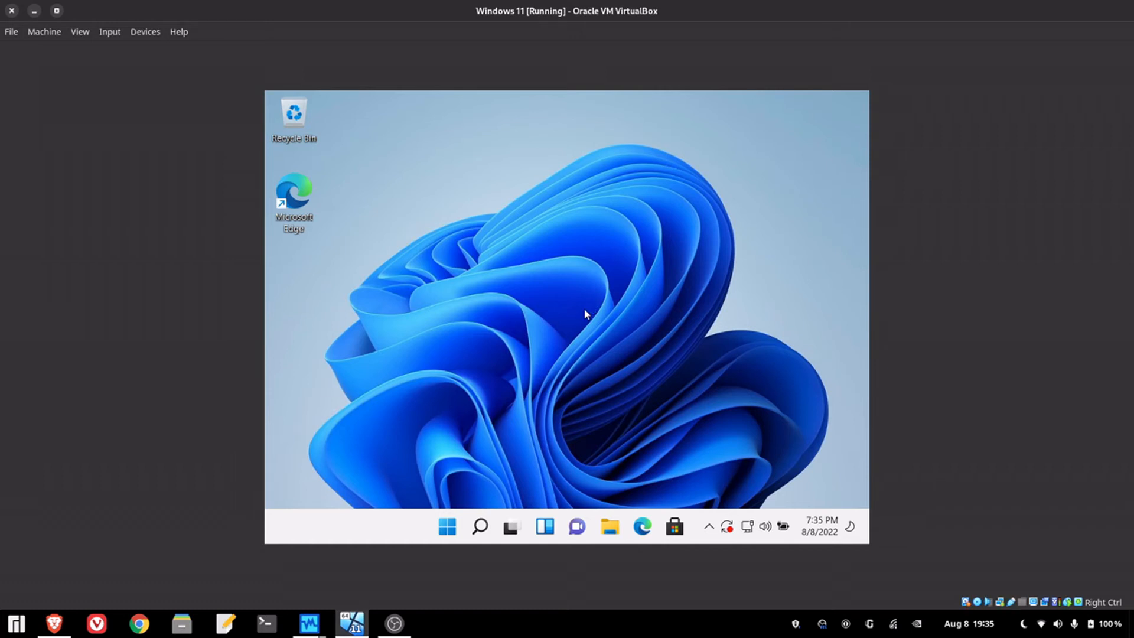
- Browse the CD Drive (D:) VirtualBox Guest Additions contents in File Explorer
{"action": "left_click", "coordinate": [610, 527]}
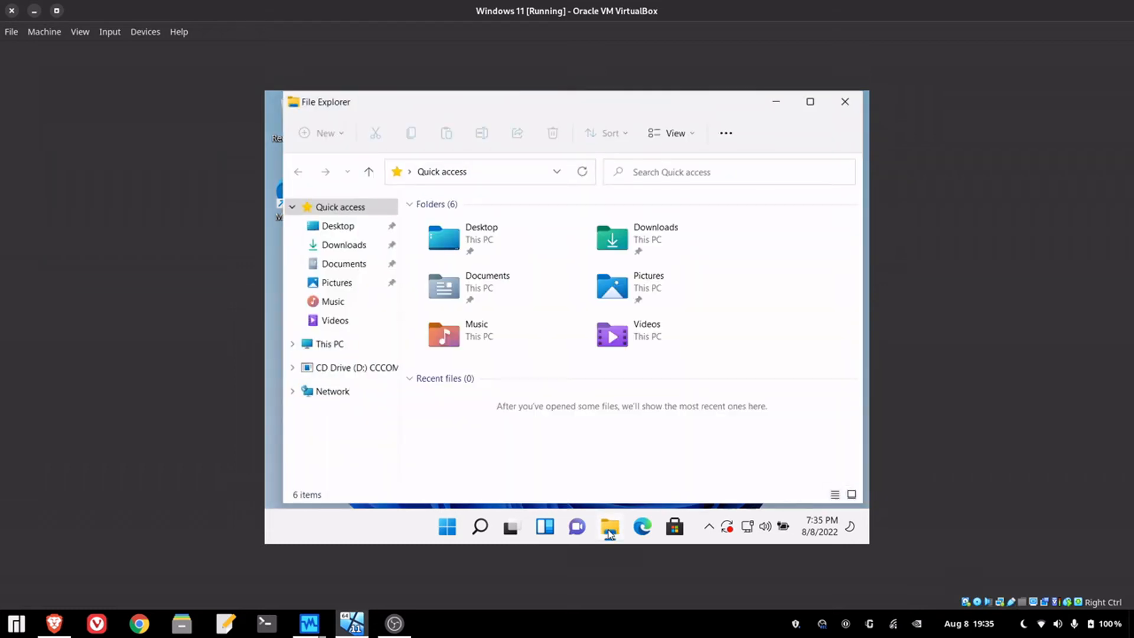
{"action": "left_click", "coordinate": [331, 369]}
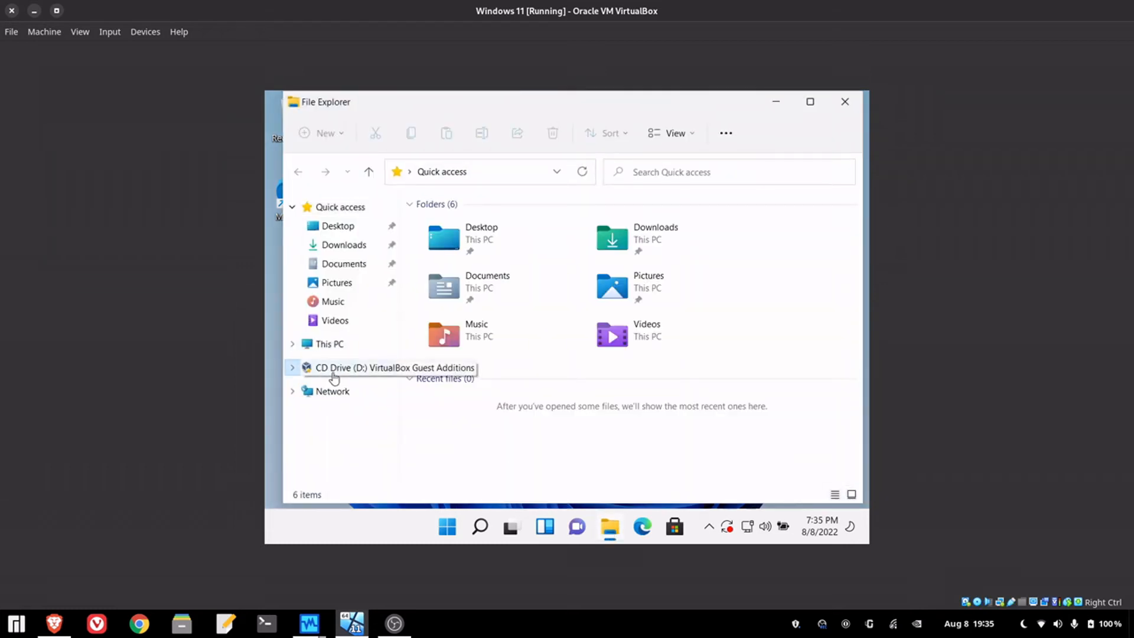
{"action": "scroll", "coordinate": [561, 359], "scroll_direction": "down", "scroll_amount": 2}
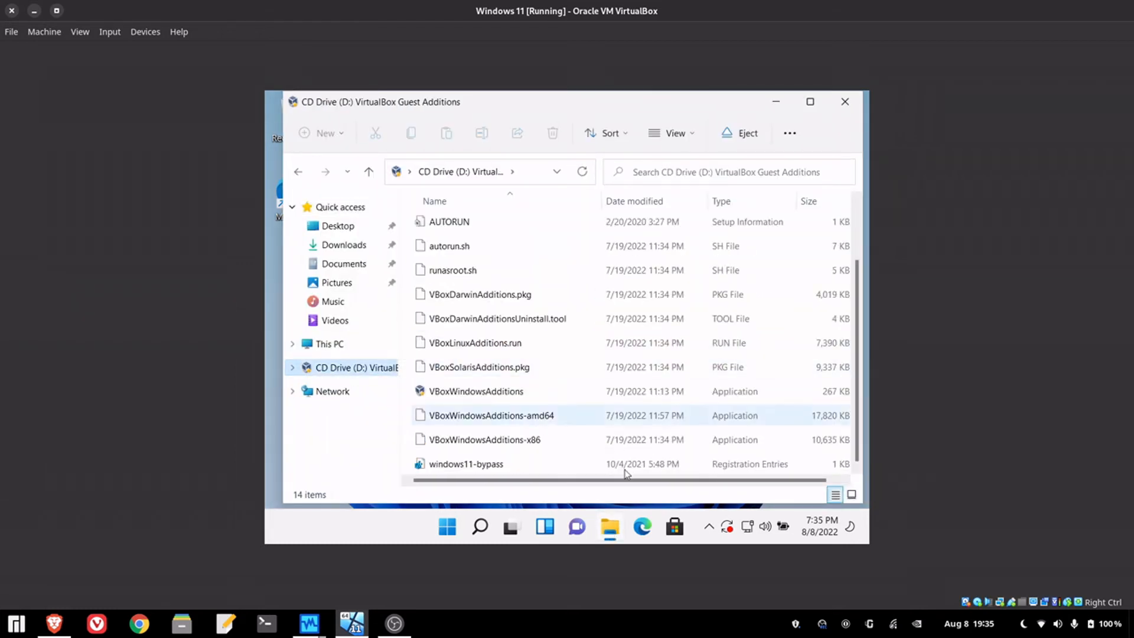
{"action": "left_click", "coordinate": [613, 527]}
{"action": "left_click", "coordinate": [614, 527]}
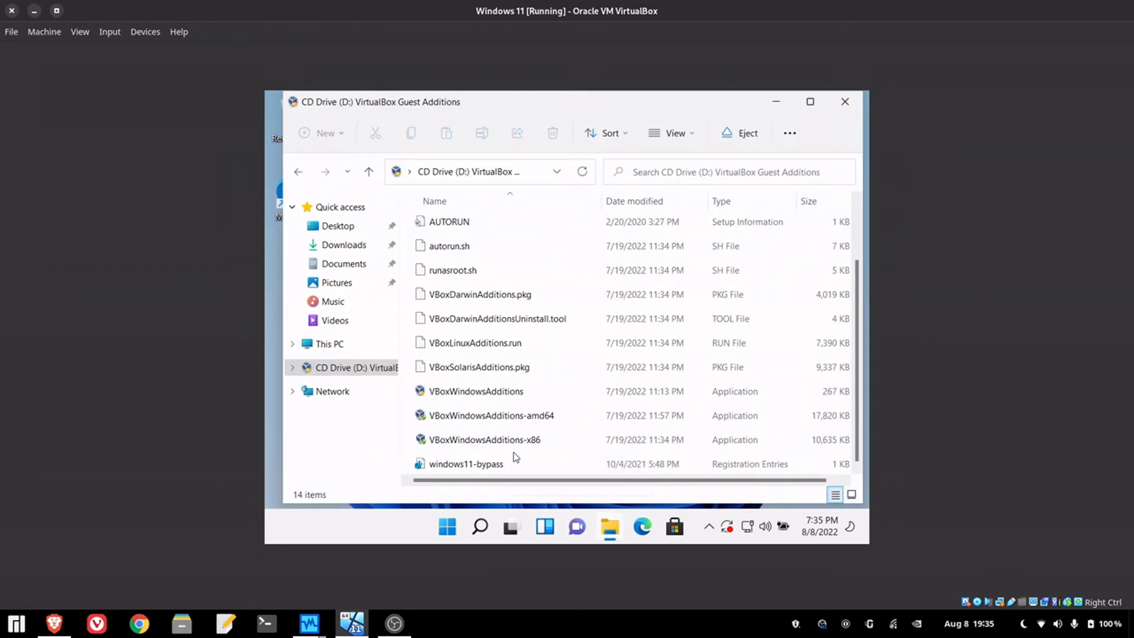
- Run VBoxWindowsAdditions and install Guest Additions 6.1.36 with default location and components
{"action": "left_click", "coordinate": [519, 396]}
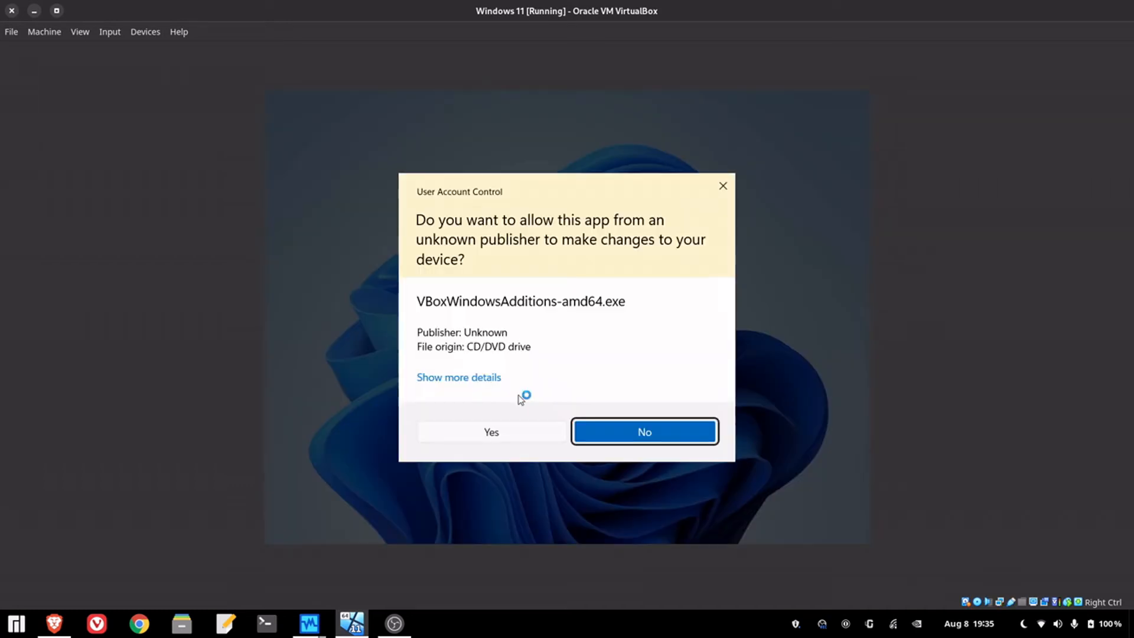
{"action": "left_click", "coordinate": [504, 431]}
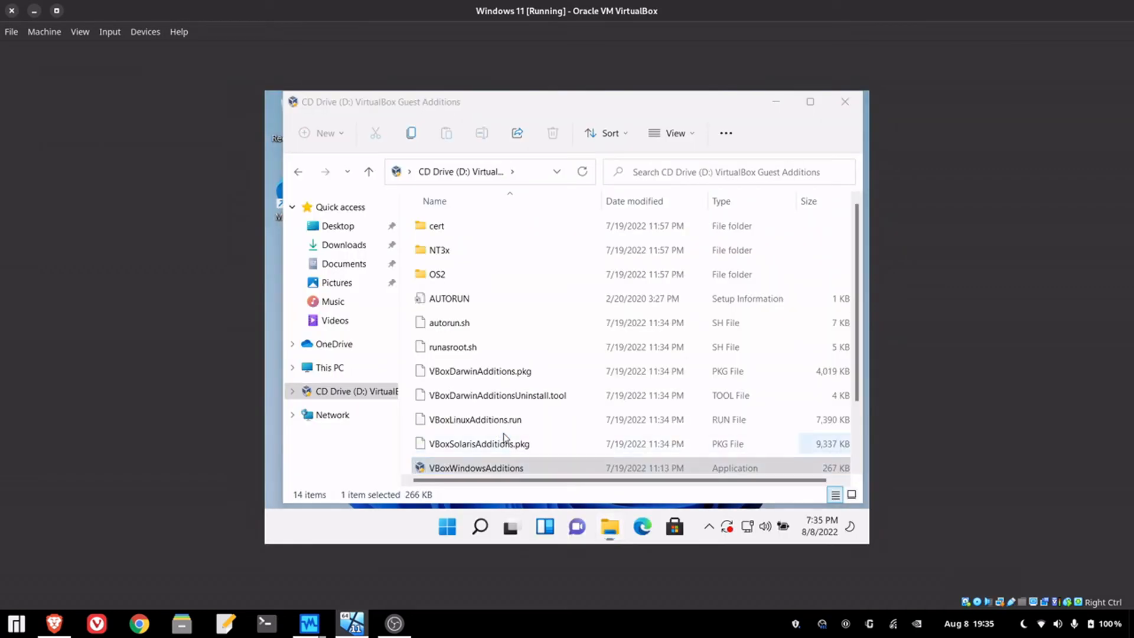
{"action": "left_click", "coordinate": [631, 427]}
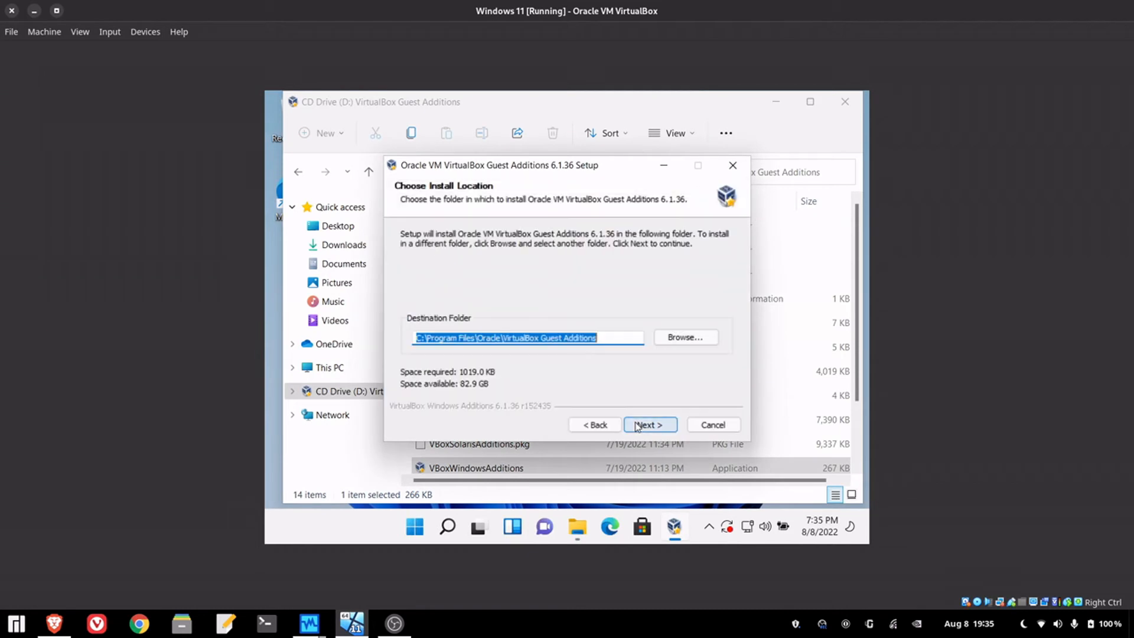
{"action": "left_click", "coordinate": [638, 426]}
{"action": "left_click", "coordinate": [637, 425]}
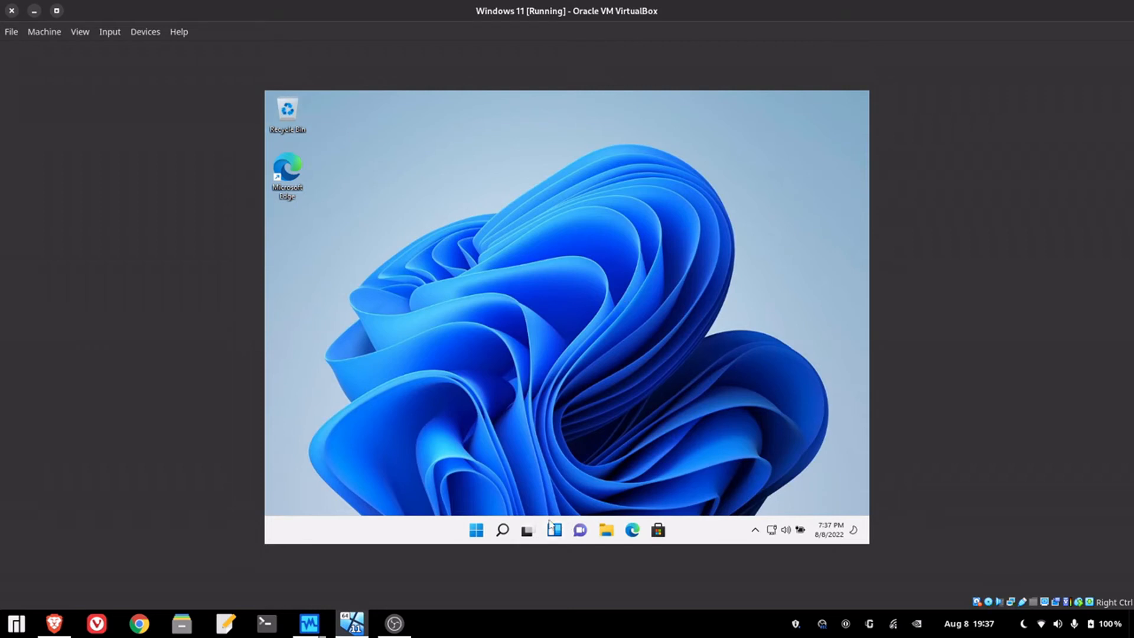
- Switch the VM to full screen and search the Start menu for 'this pc'
{"action": "key", "text": "Control_R+f"}
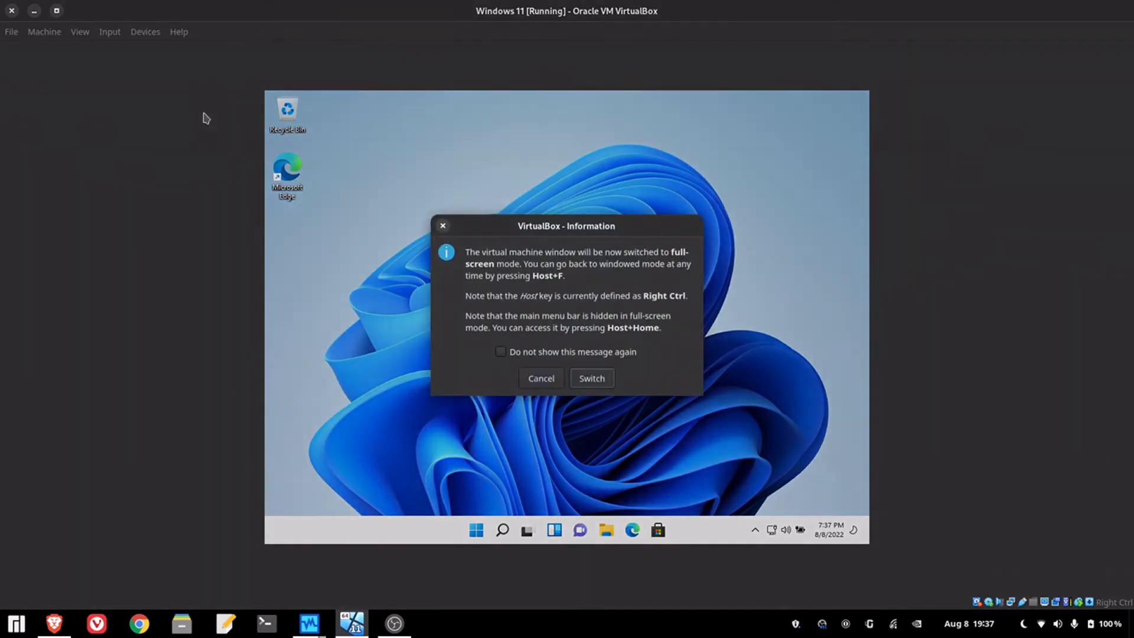
{"action": "key", "text": "Return"}
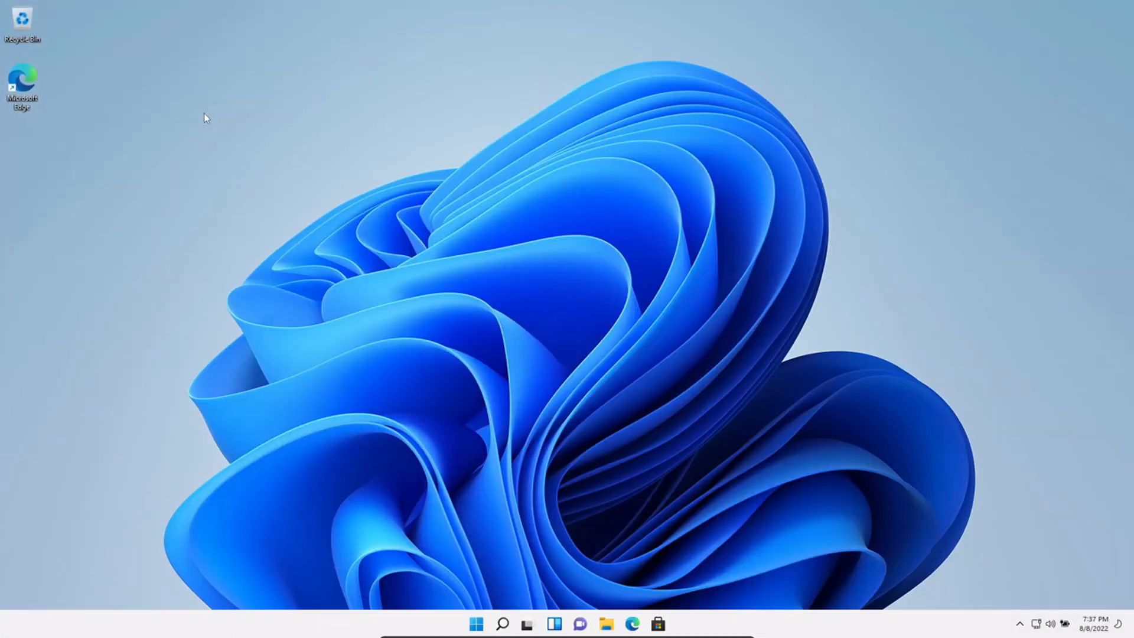
{"action": "left_click", "coordinate": [476, 626]}
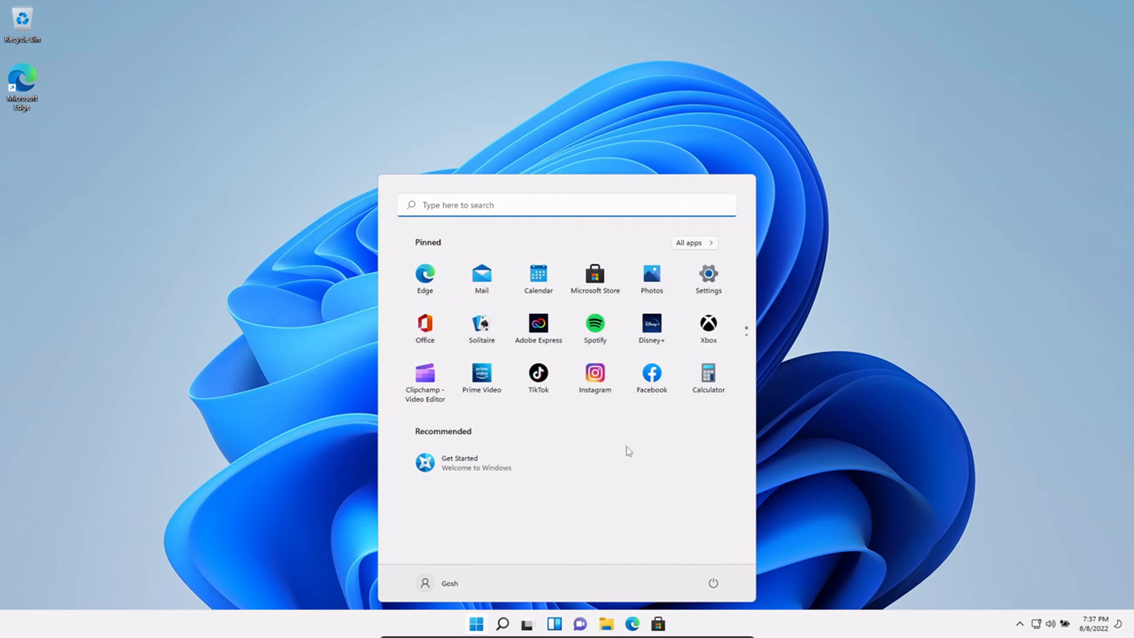
{"action": "type", "text": "this pc"}
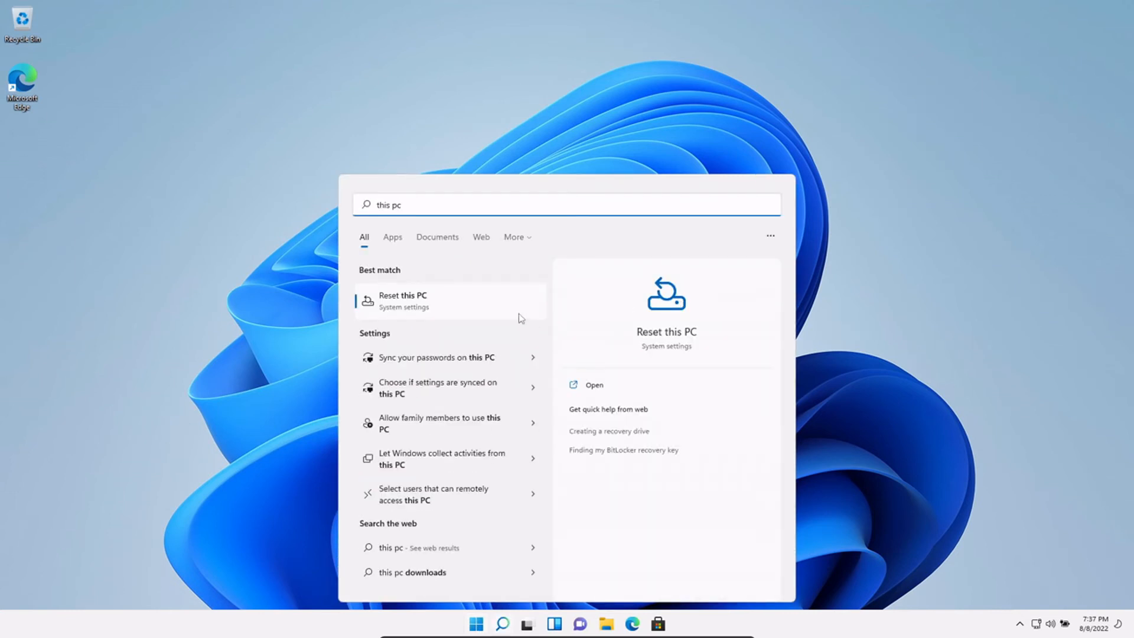
{"action": "key", "text": "BackSpace"}
{"action": "key", "text": "BackSpace"}
{"action": "key", "text": "BackSpace"}
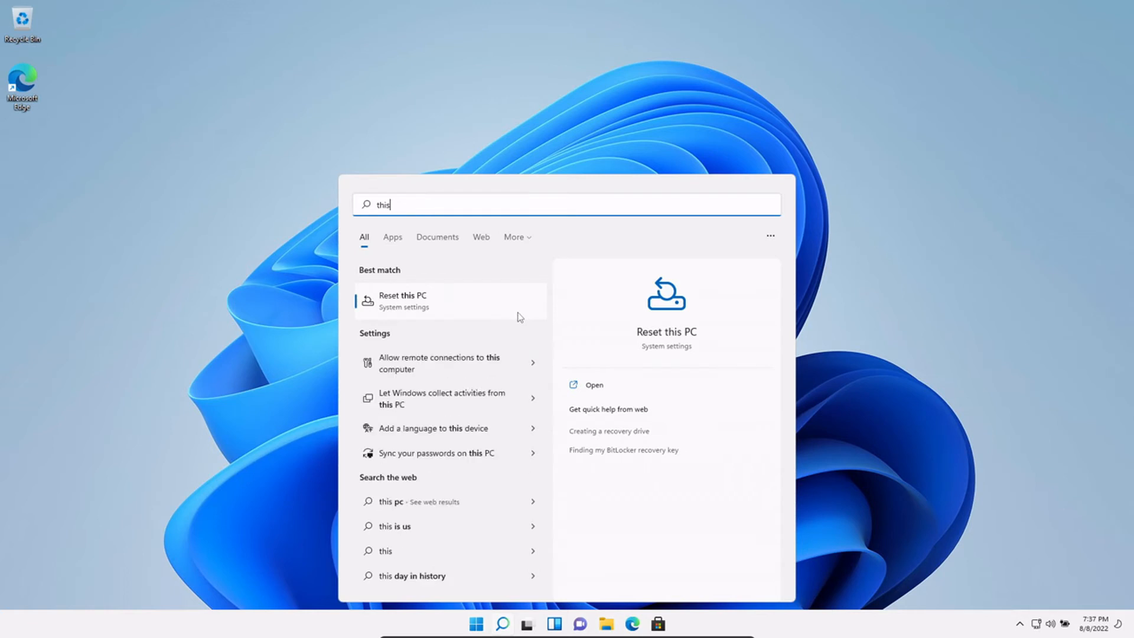
{"action": "key", "text": "BackSpace"}
{"action": "key", "text": "BackSpace"}
{"action": "key", "text": "BackSpace"}
{"action": "key", "text": "BackSpace"}
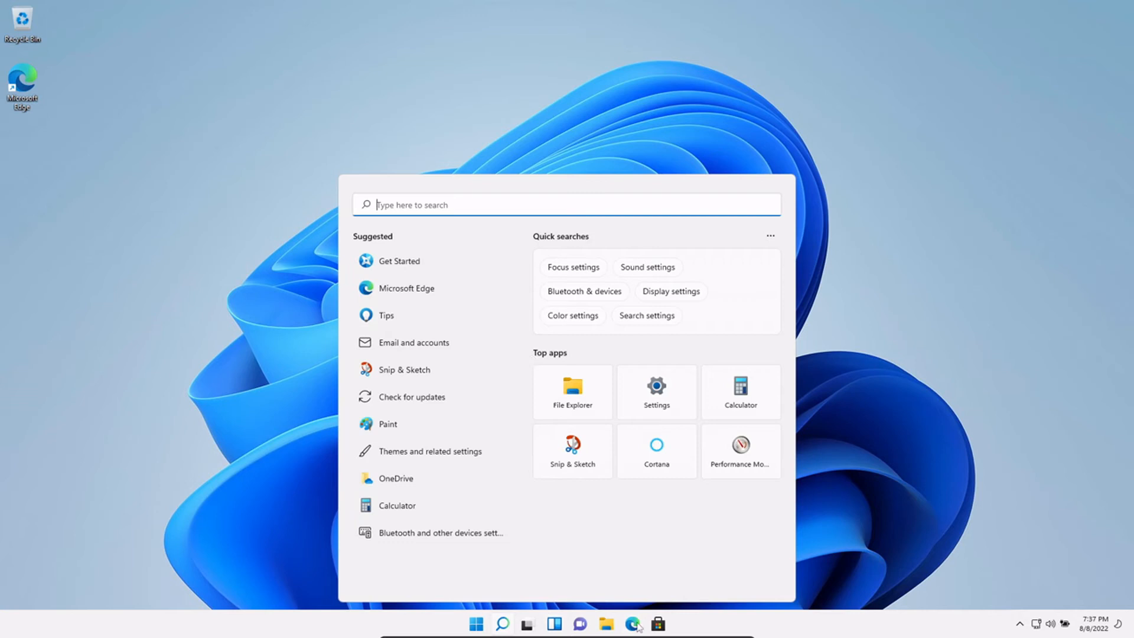
- Retype the search as 'this pc' and toggle results between Apps and All
{"action": "type", "text": "my "}
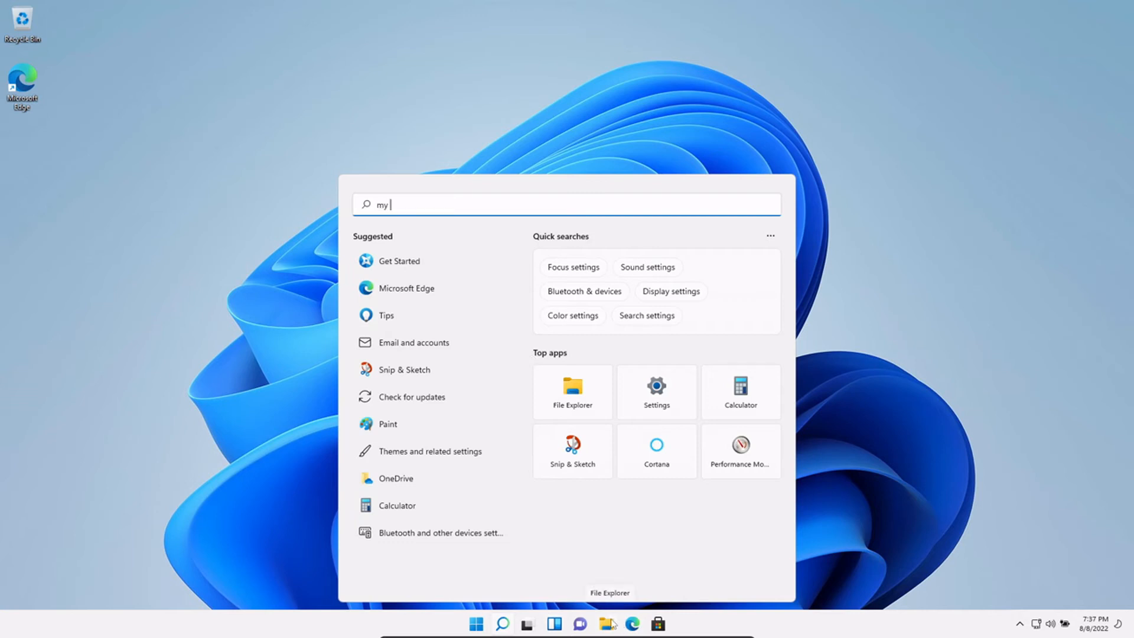
{"action": "type", "text": "co"}
{"action": "key", "text": "BackSpace"}
{"action": "key", "text": "BackSpace"}
{"action": "key", "text": "BackSpace"}
{"action": "key", "text": "BackSpace"}
{"action": "key", "text": "BackSpace"}
{"action": "type", "text": "p"}
{"action": "key", "text": "BackSpace"}
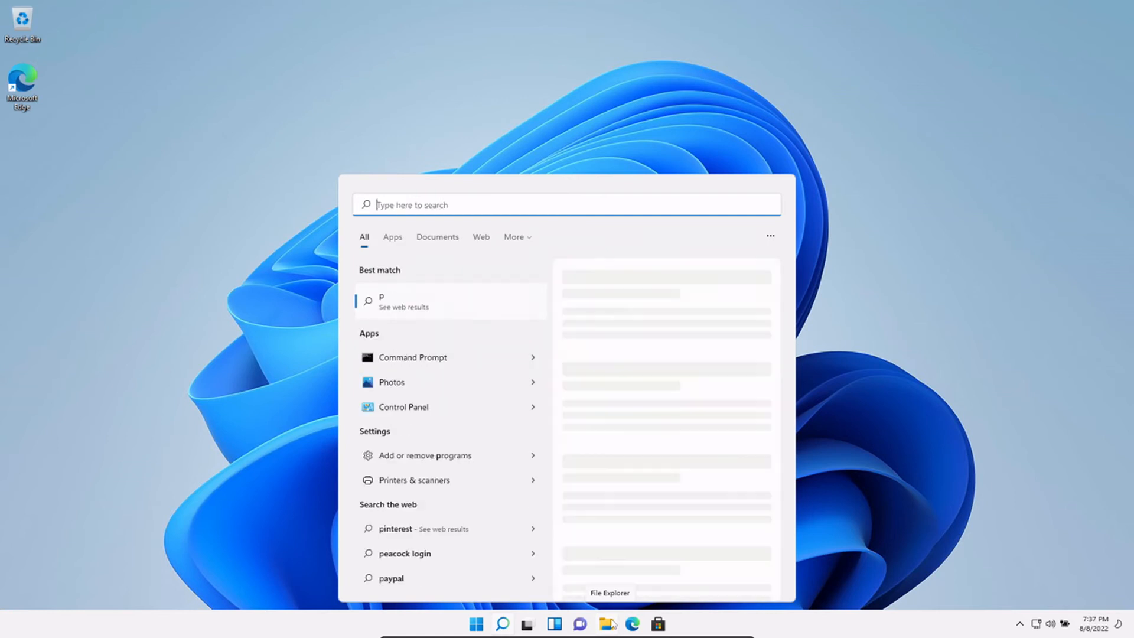
{"action": "type", "text": "this pc"}
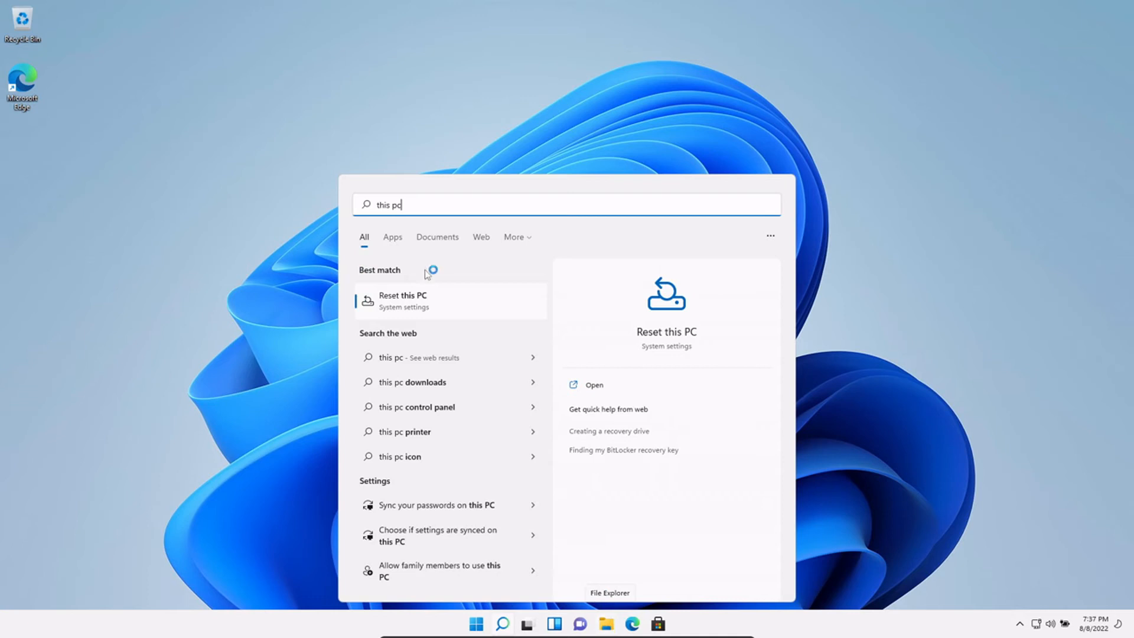
{"action": "left_click", "coordinate": [392, 238]}
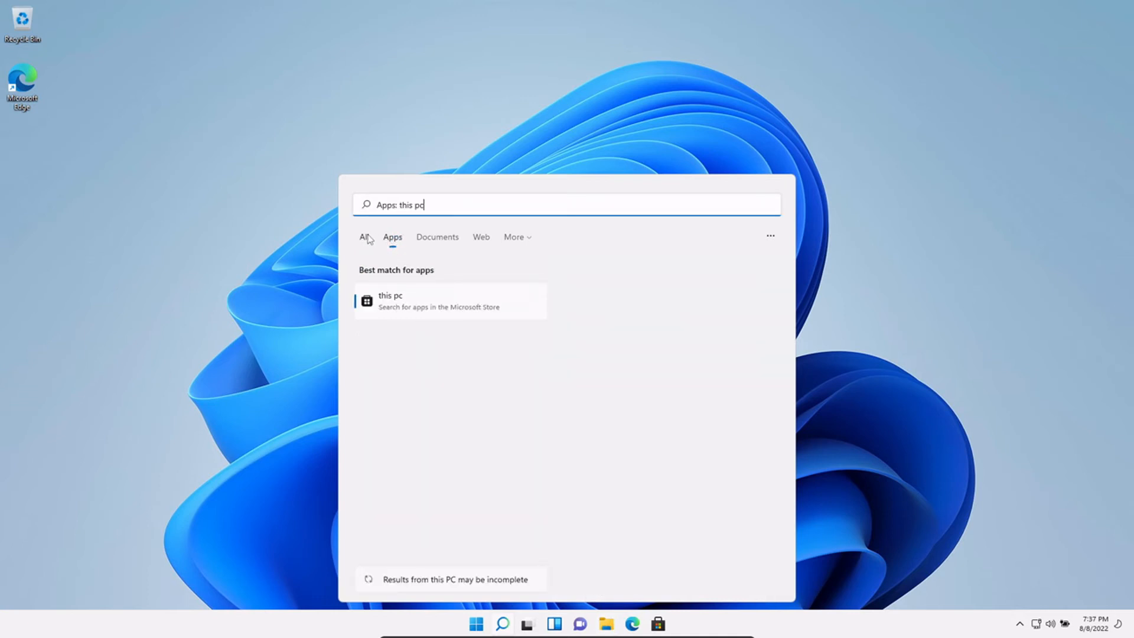
{"action": "left_click", "coordinate": [365, 238]}
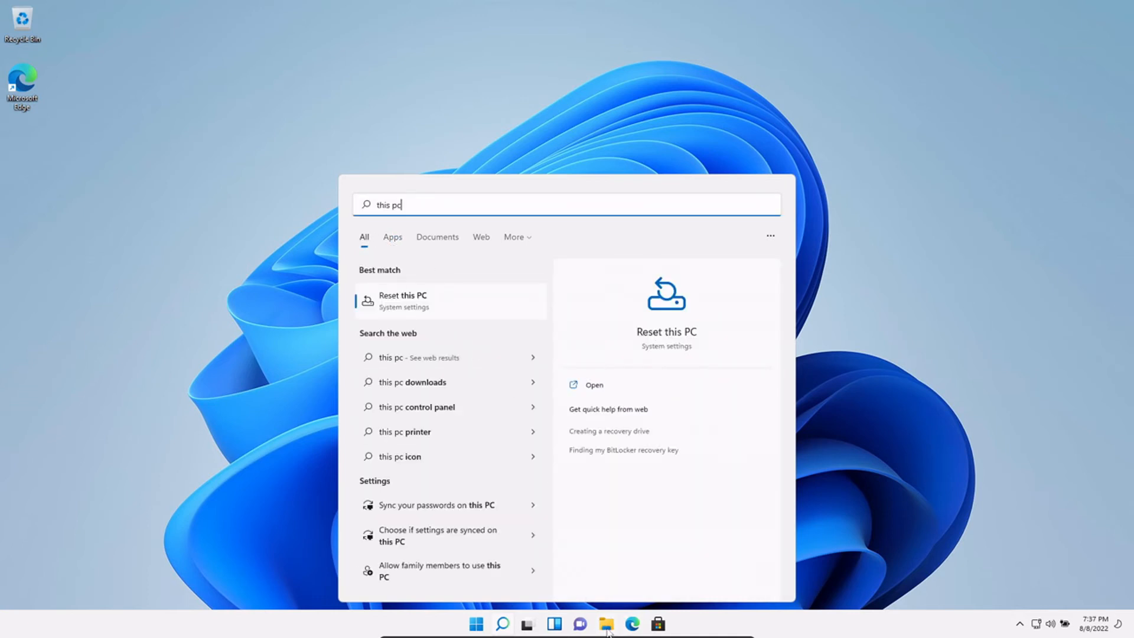
{"action": "left_click", "coordinate": [607, 626]}
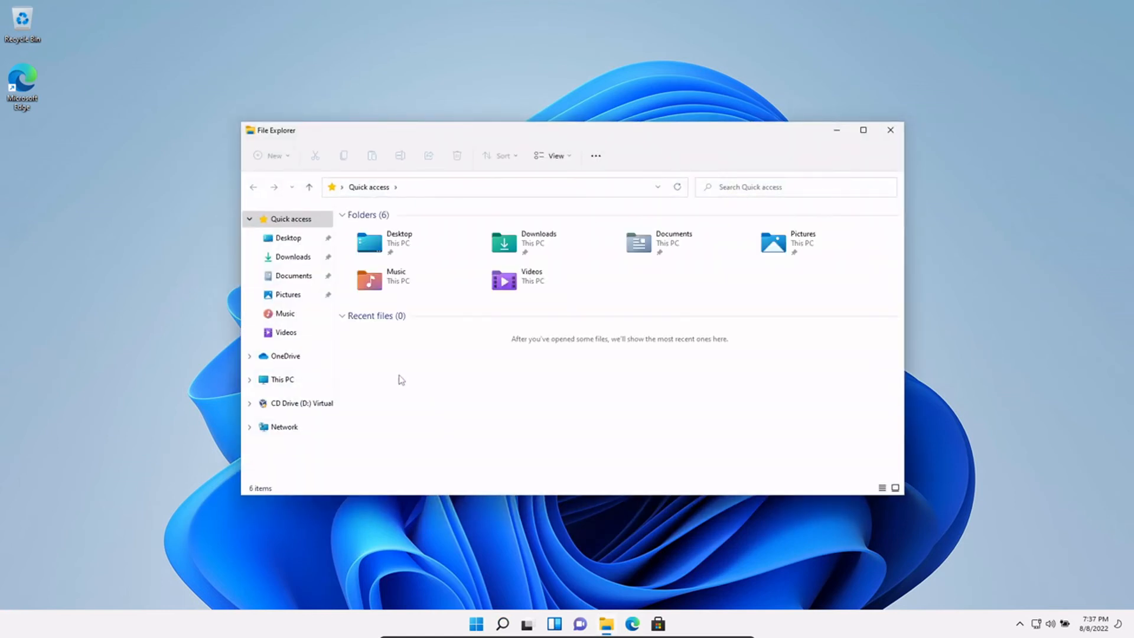
- Show This PC in a maximized File Explorer and open its Properties
{"action": "left_click", "coordinate": [304, 379]}
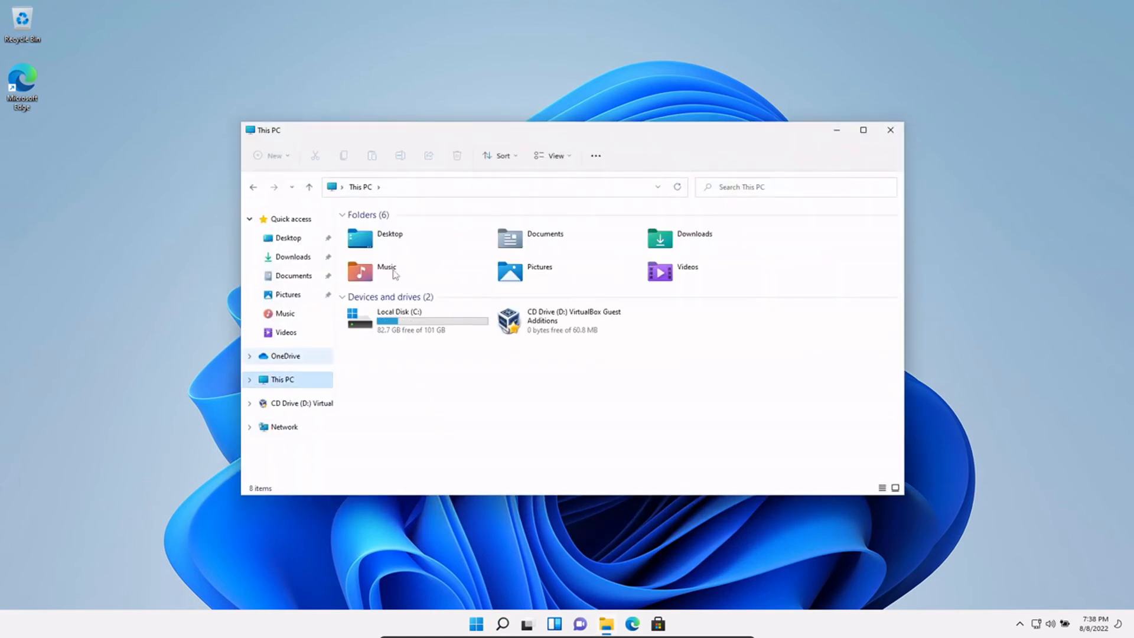
{"action": "double_click", "coordinate": [470, 130]}
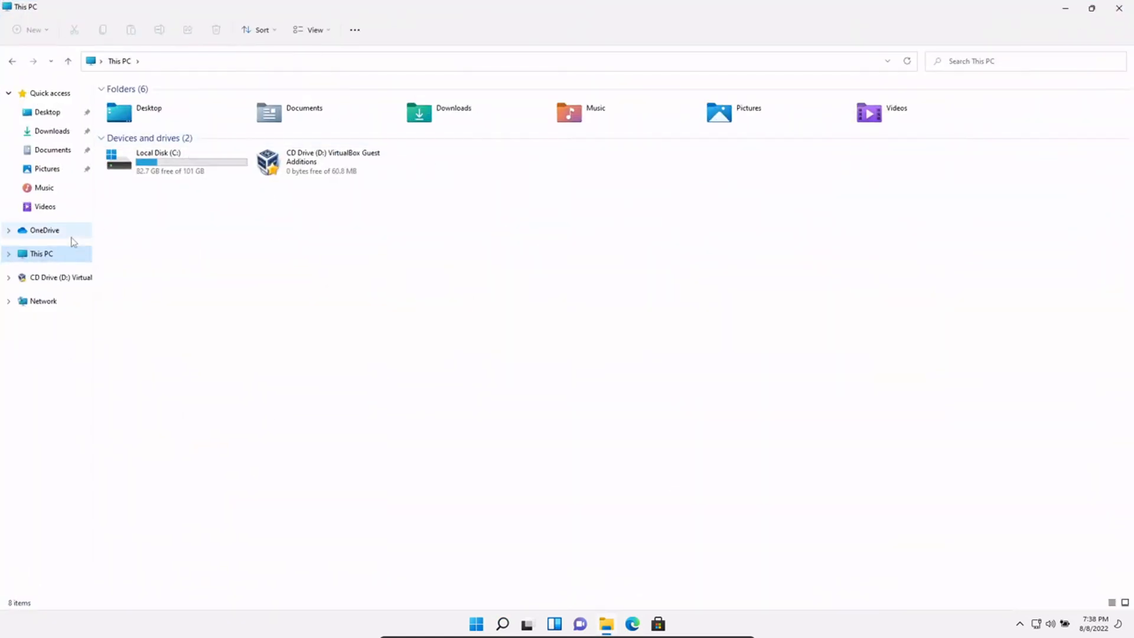
{"action": "right_click", "coordinate": [66, 255]}
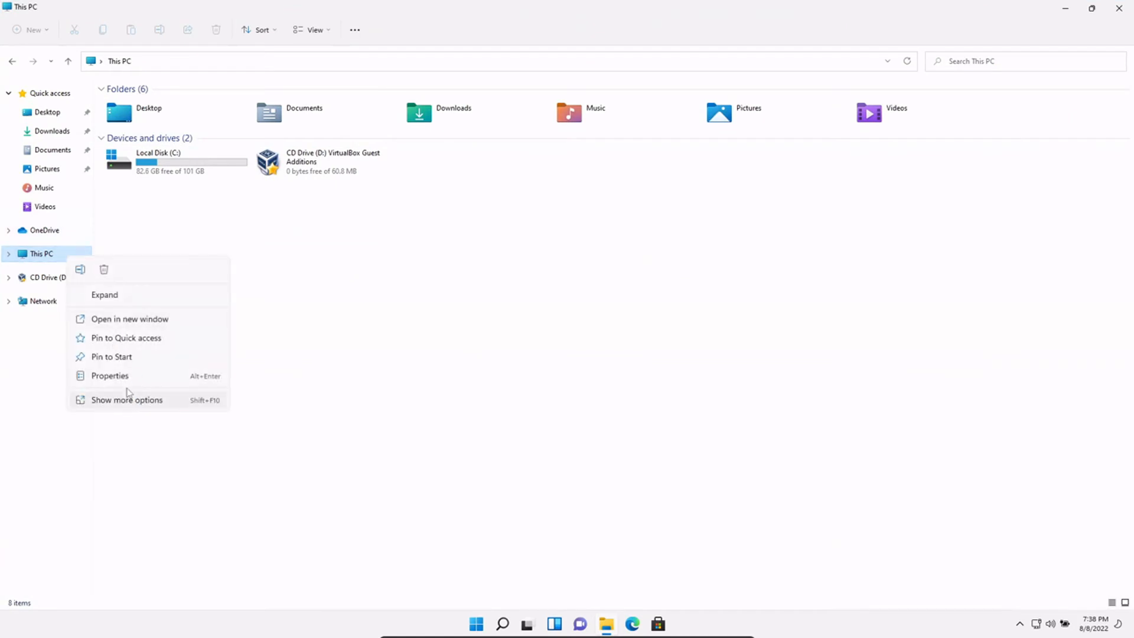
{"action": "left_click", "coordinate": [129, 381]}
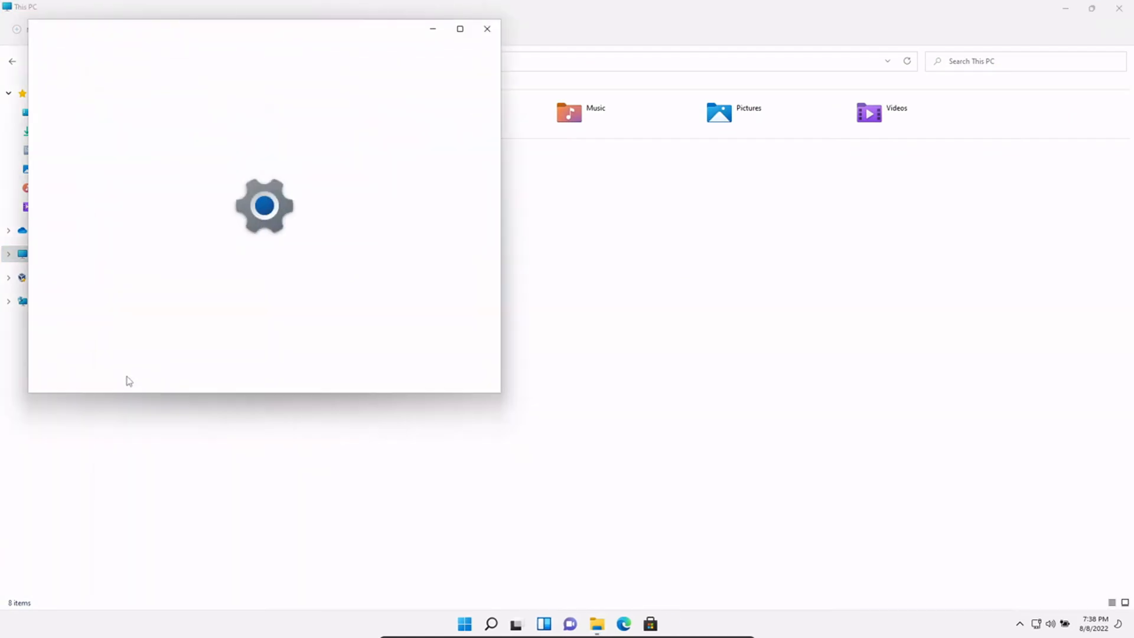
- Maximize Settings, scroll the About specs, view the Accounts page, then close Settings
{"action": "left_click", "coordinate": [456, 27]}
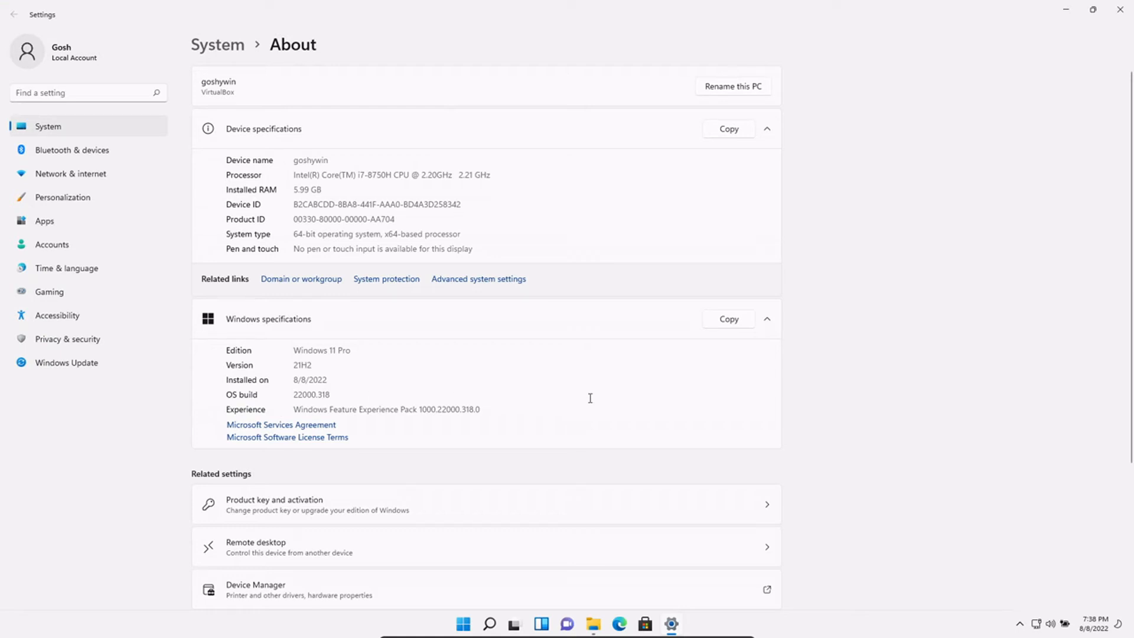
{"action": "scroll", "coordinate": [590, 398], "scroll_direction": "down", "scroll_amount": 3}
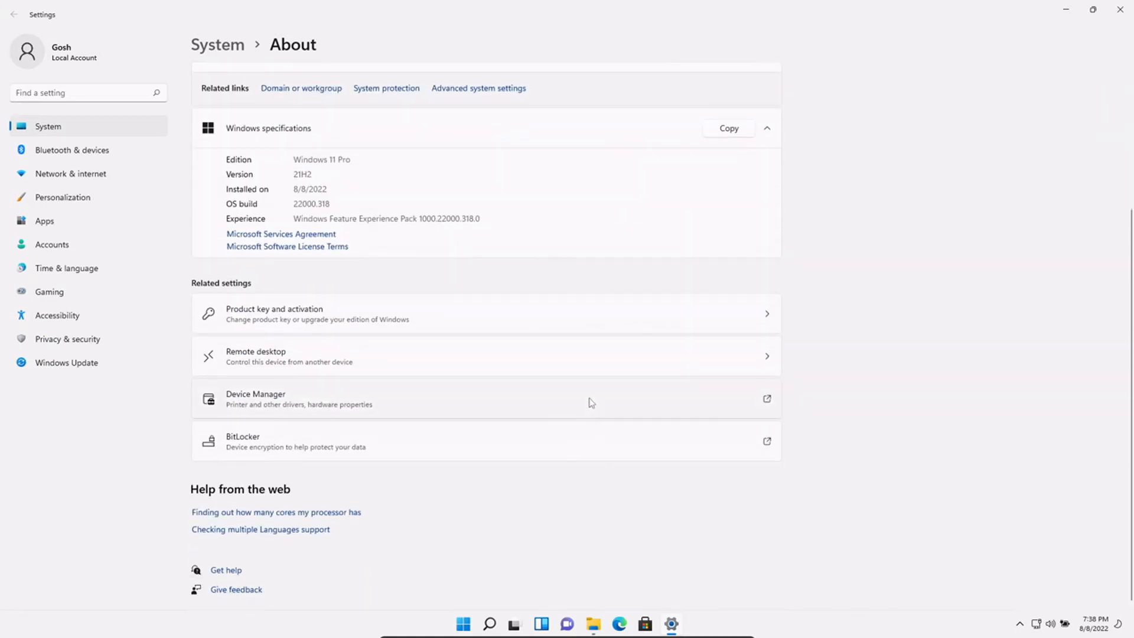
{"action": "scroll", "coordinate": [413, 343], "scroll_direction": "up", "scroll_amount": 3}
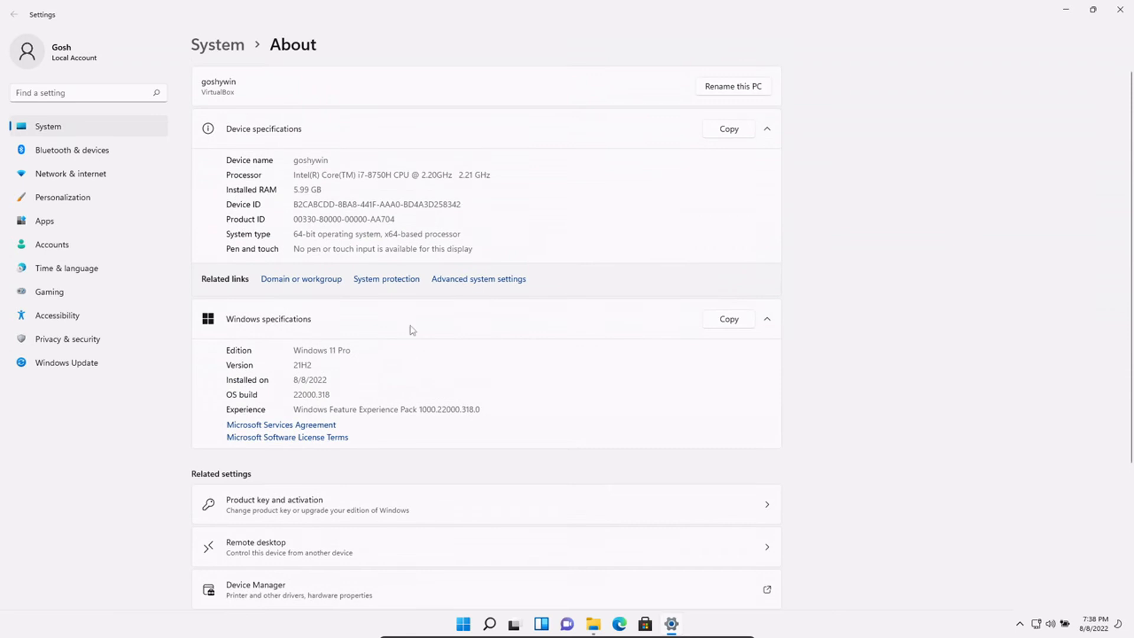
{"action": "left_click", "coordinate": [56, 58]}
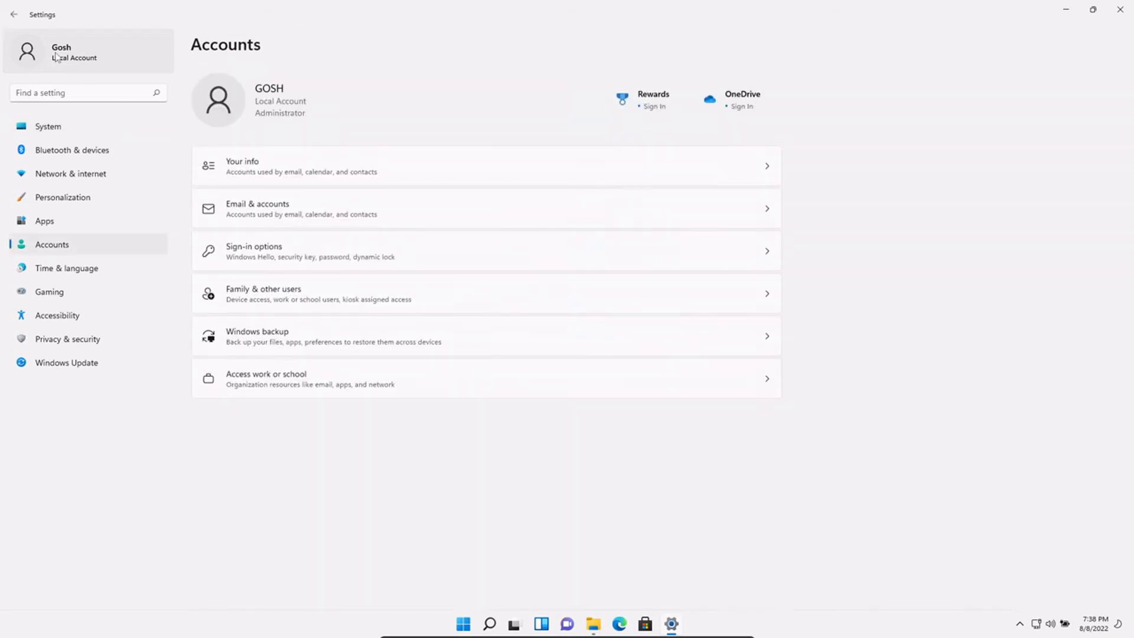
{"action": "left_click", "coordinate": [1113, 11]}
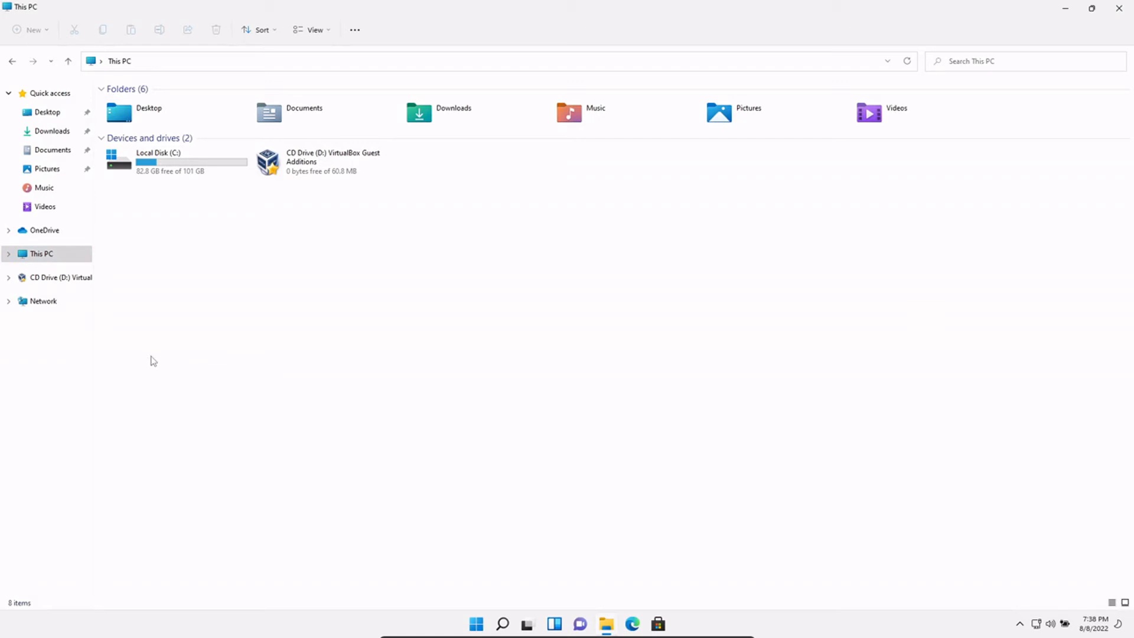
- Search Windows for 'file' and open the pinned Documents folder from the File Explorer result
{"action": "left_click", "coordinate": [501, 625]}
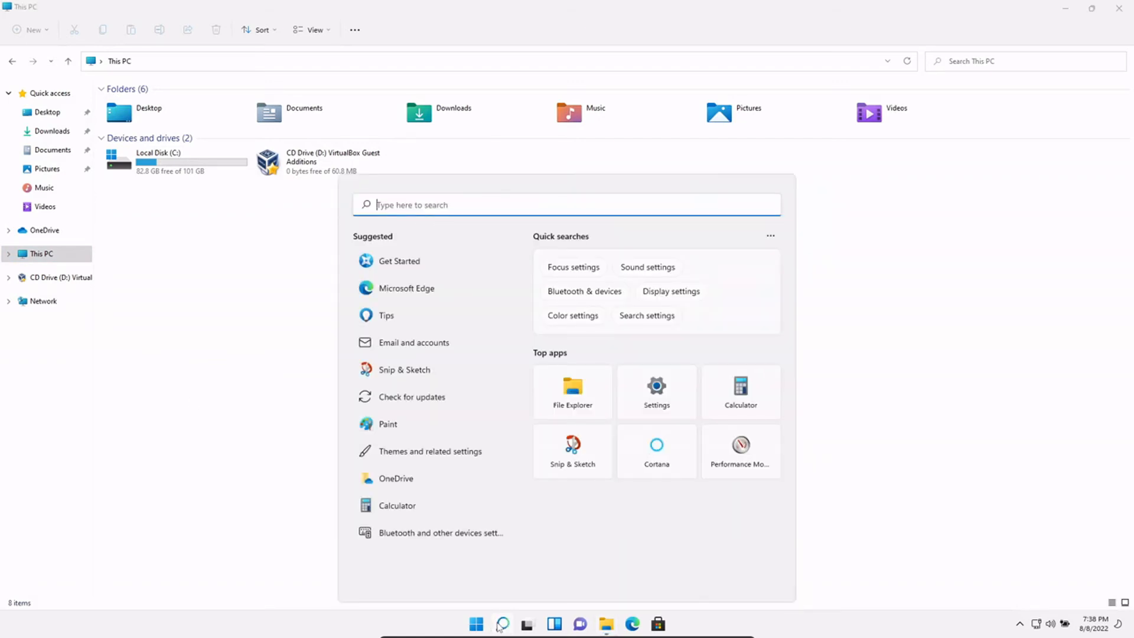
{"action": "type", "text": "this pc"}
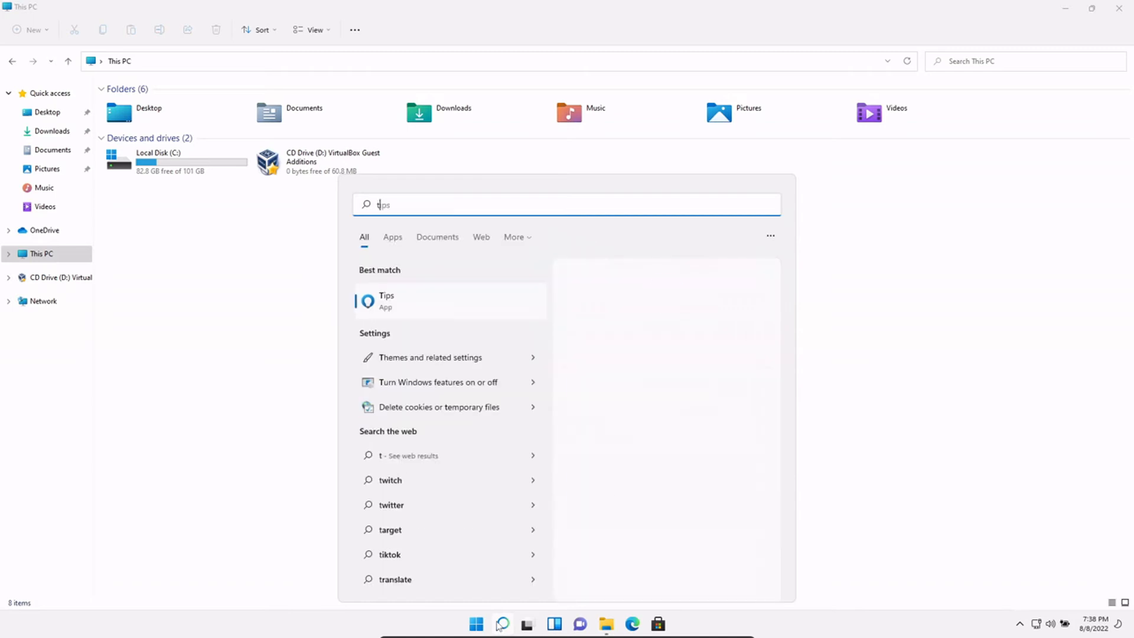
{"action": "key", "text": "BackSpace"}
{"action": "key", "text": "BackSpace"}
{"action": "key", "text": "BackSpace"}
{"action": "key", "text": "BackSpace"}
{"action": "key", "text": "BackSpace"}
{"action": "key", "text": "BackSpace"}
{"action": "key", "text": "BackSpace"}
{"action": "type", "text": "fi"}
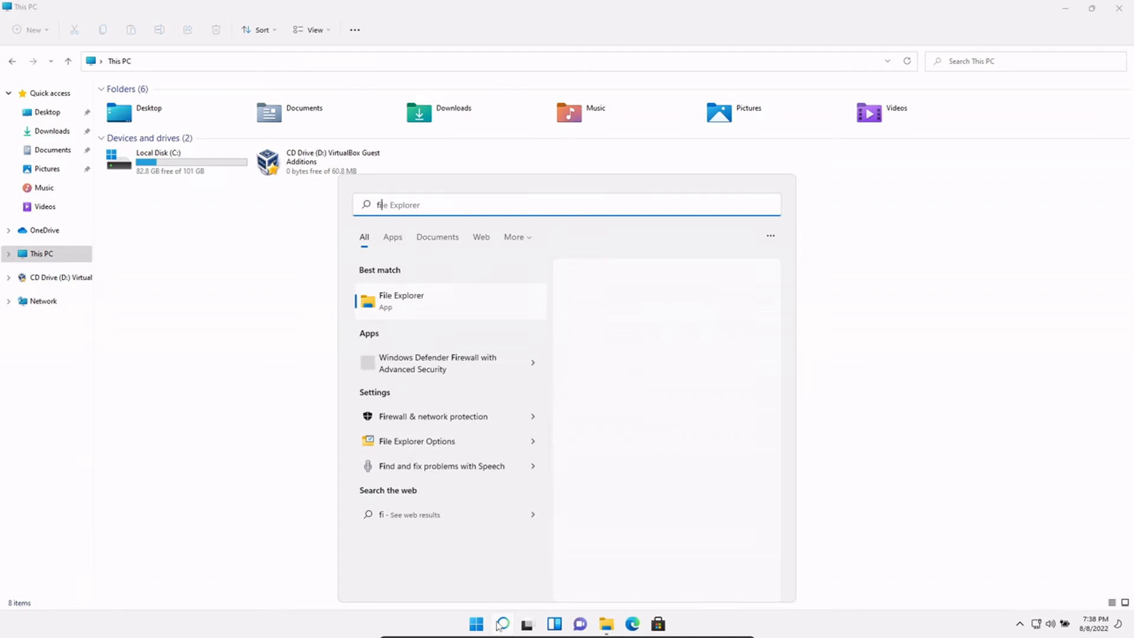
{"action": "type", "text": "le"}
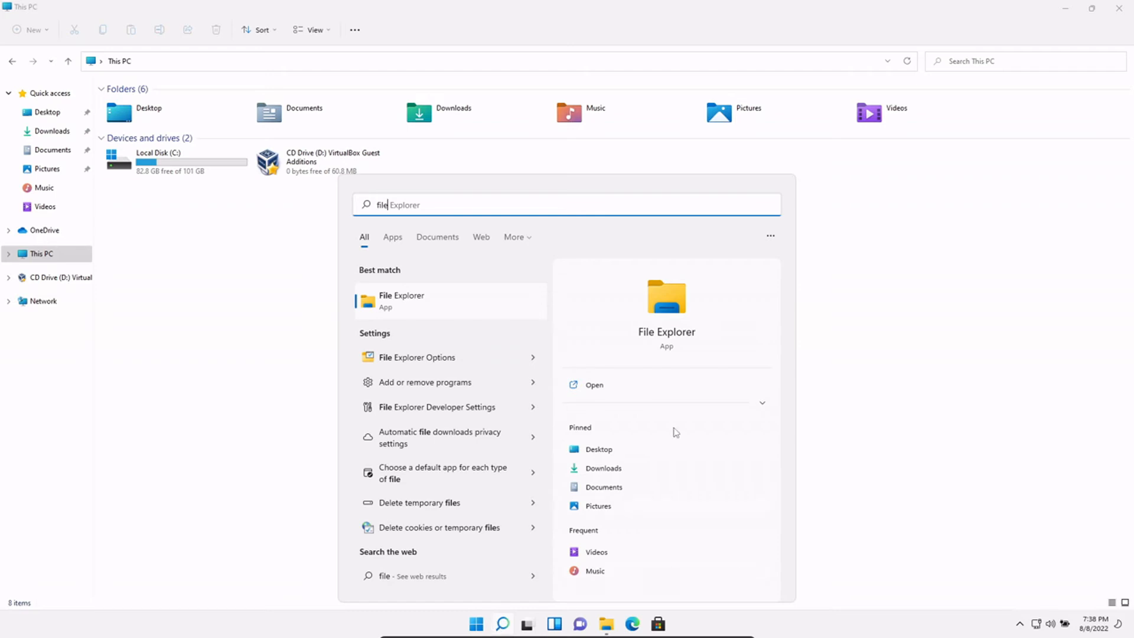
{"action": "left_click", "coordinate": [636, 487]}
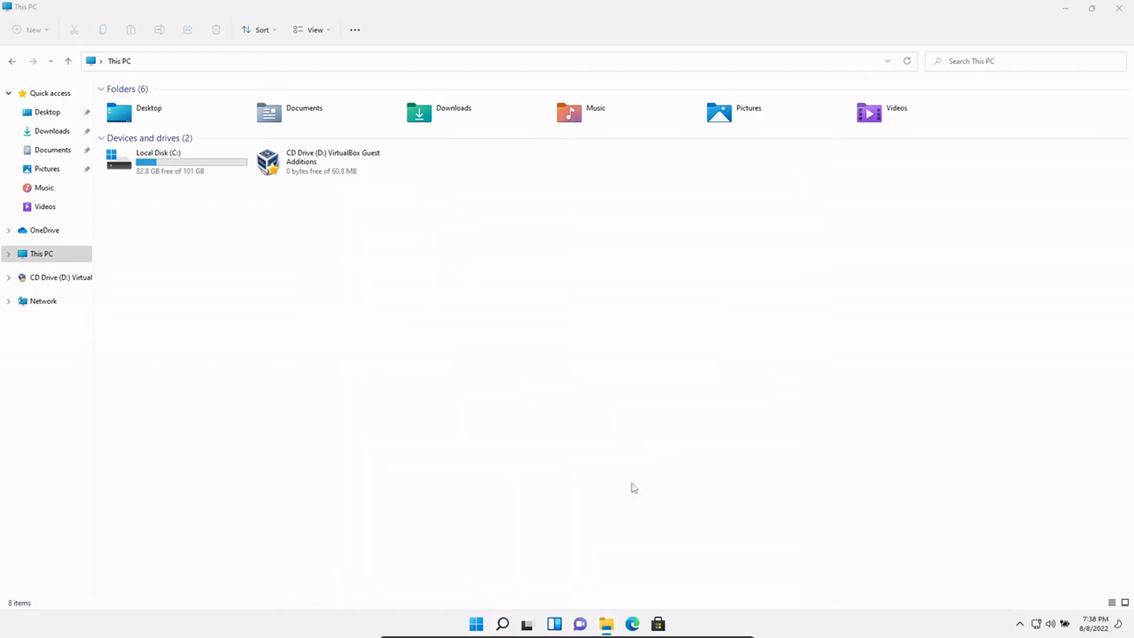
- Close Documents, browse Local Disk (C:), close File Explorer, and bring up the desktop context menu
{"action": "left_click", "coordinate": [905, 145]}
{"action": "double_click", "coordinate": [157, 162]}
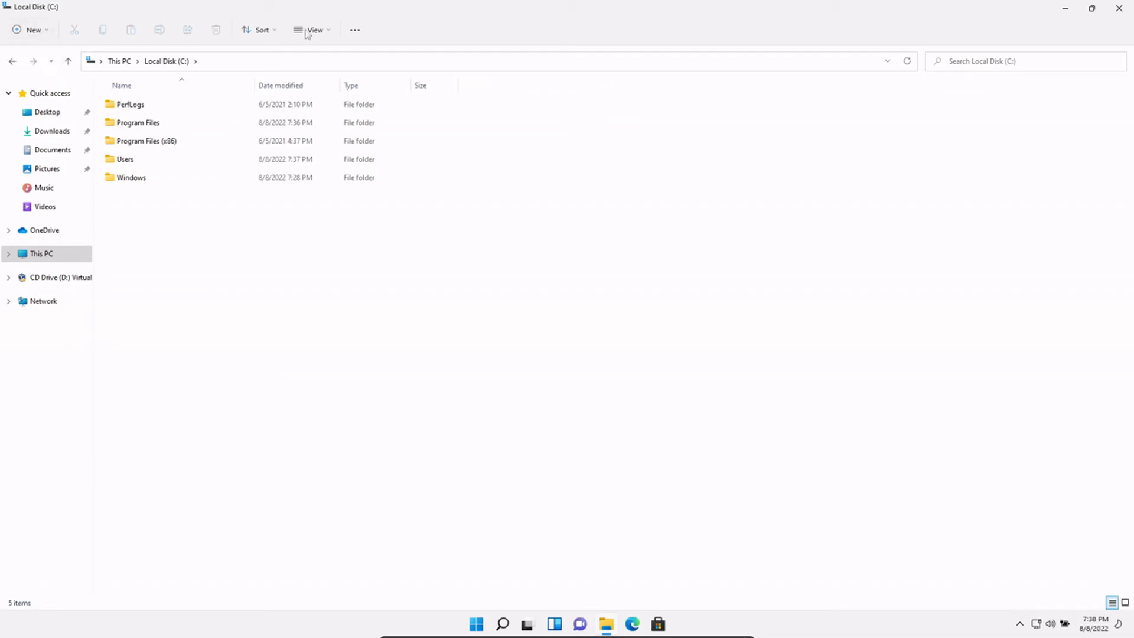
{"action": "left_click", "coordinate": [355, 29]}
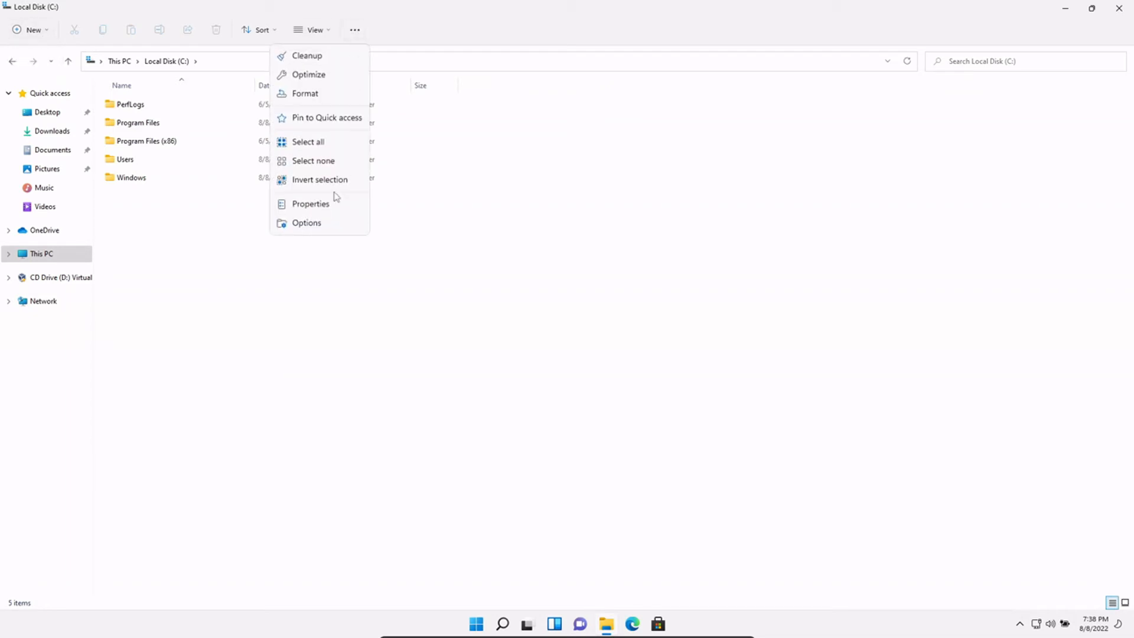
{"action": "left_click", "coordinate": [691, 327]}
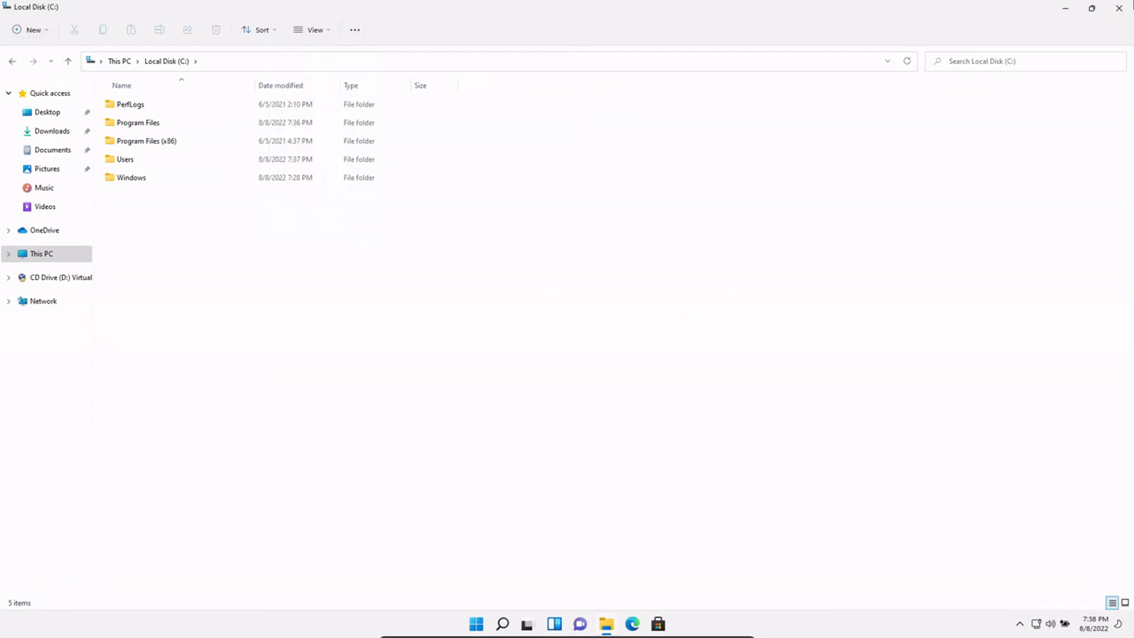
{"action": "left_click", "coordinate": [1122, 8]}
{"action": "right_click", "coordinate": [569, 162]}
- Try the desktop menu's Show more options, then choose Personalize to open Personalization settings
{"action": "key", "text": "Escape"}
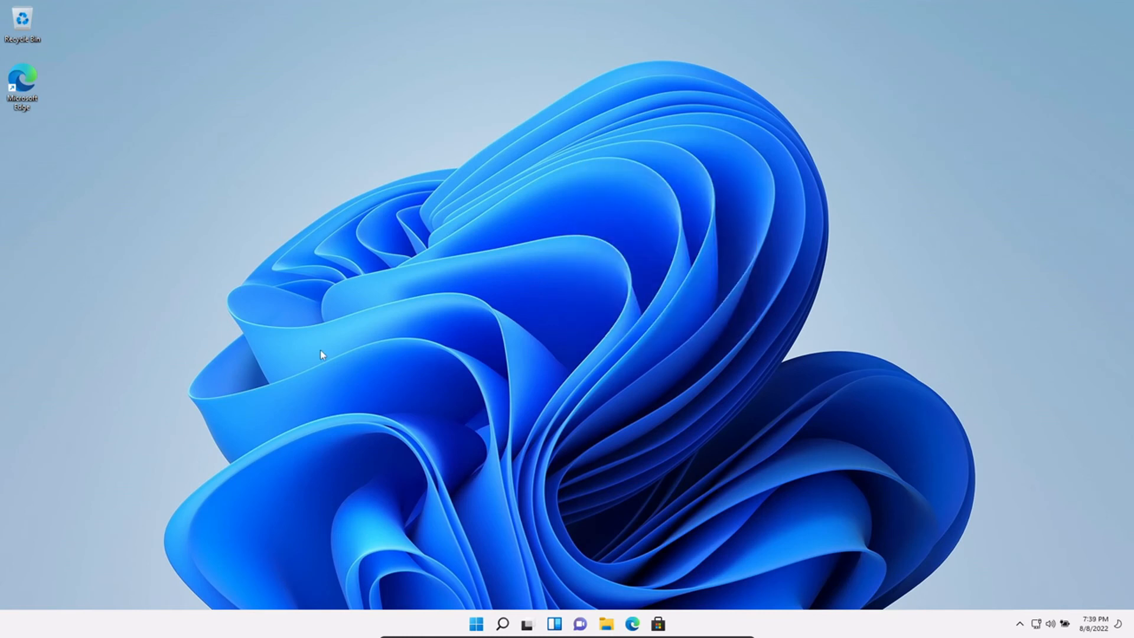
{"action": "key", "text": "super"}
{"action": "key", "text": "Escape"}
{"action": "right_click", "coordinate": [386, 120]}
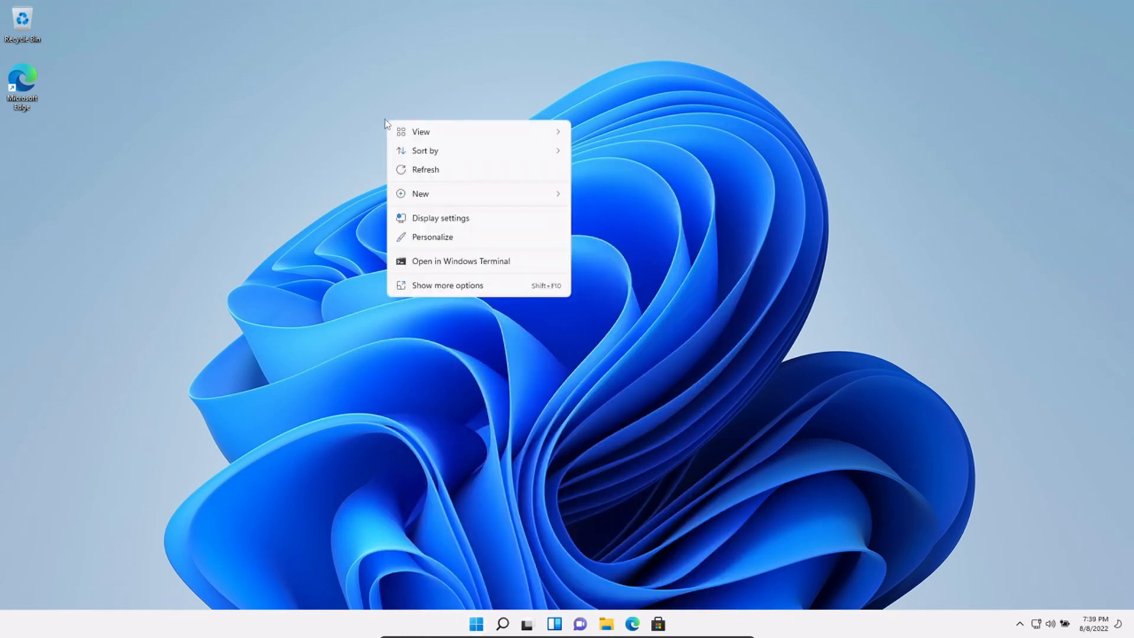
{"action": "left_click", "coordinate": [441, 288]}
{"action": "key", "text": "Down"}
{"action": "key", "text": "Down"}
{"action": "key", "text": "Down"}
{"action": "key", "text": "Down"}
{"action": "key", "text": "Escape"}
{"action": "right_click", "coordinate": [486, 140]}
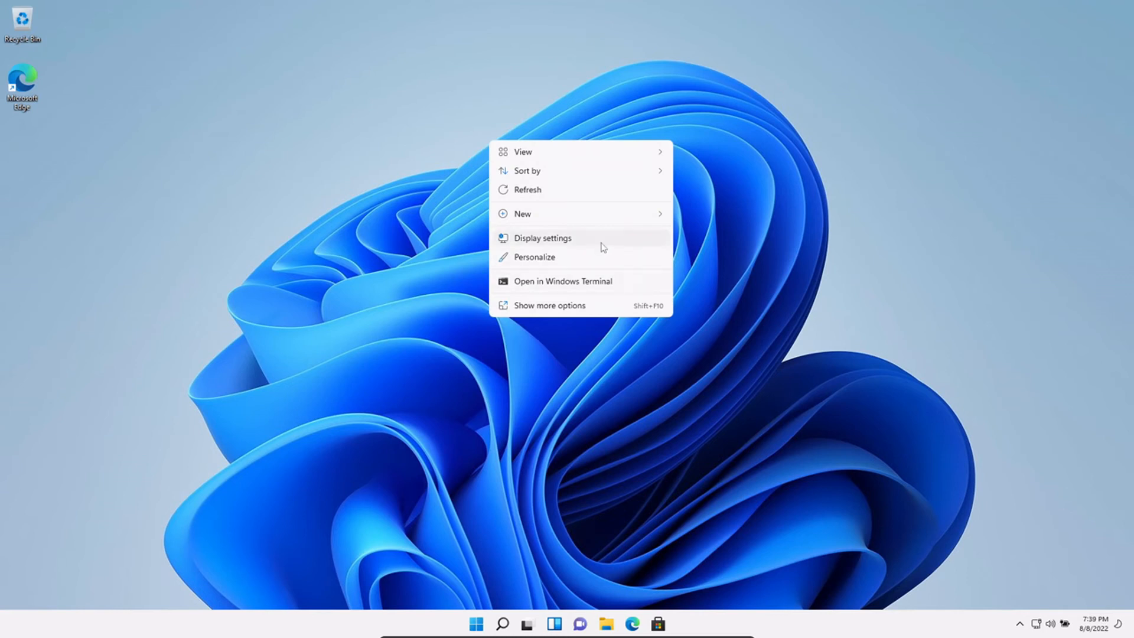
{"action": "left_click", "coordinate": [571, 257]}
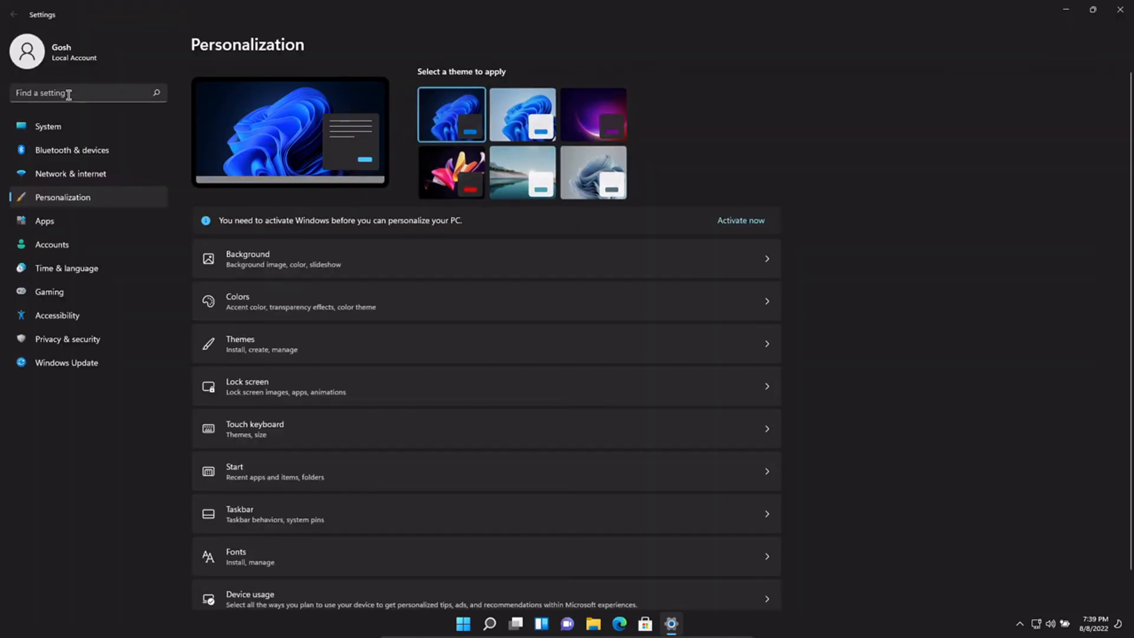
- Visit the System page twice, returning to Personalization each time, then close Settings
{"action": "scroll", "coordinate": [977, 223], "scroll_direction": "down", "scroll_amount": 1}
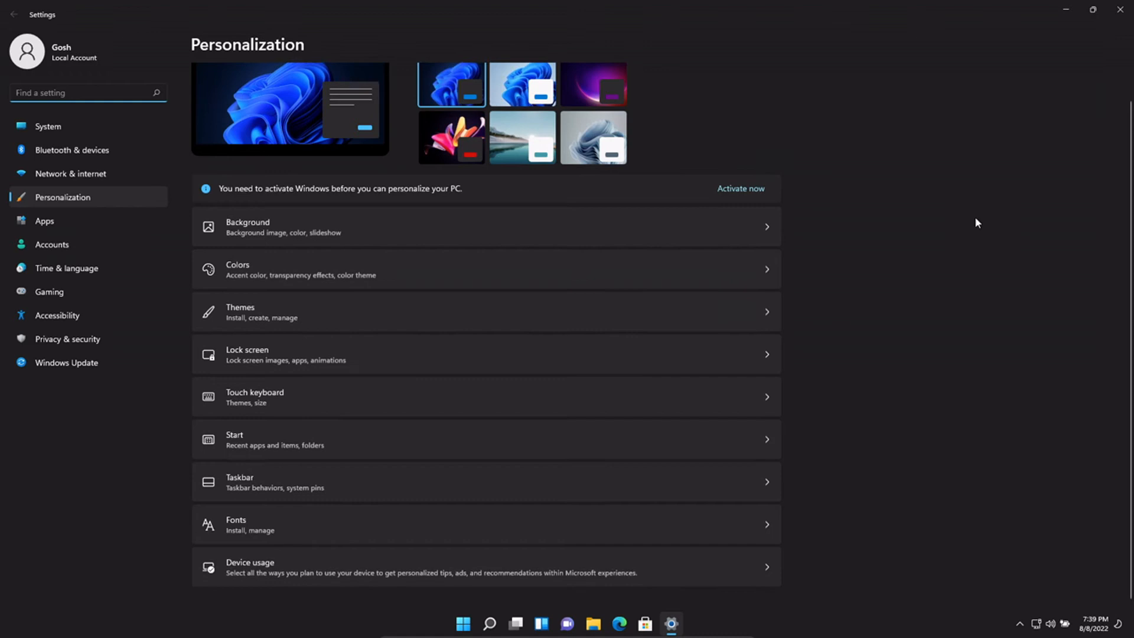
{"action": "left_click", "coordinate": [112, 126]}
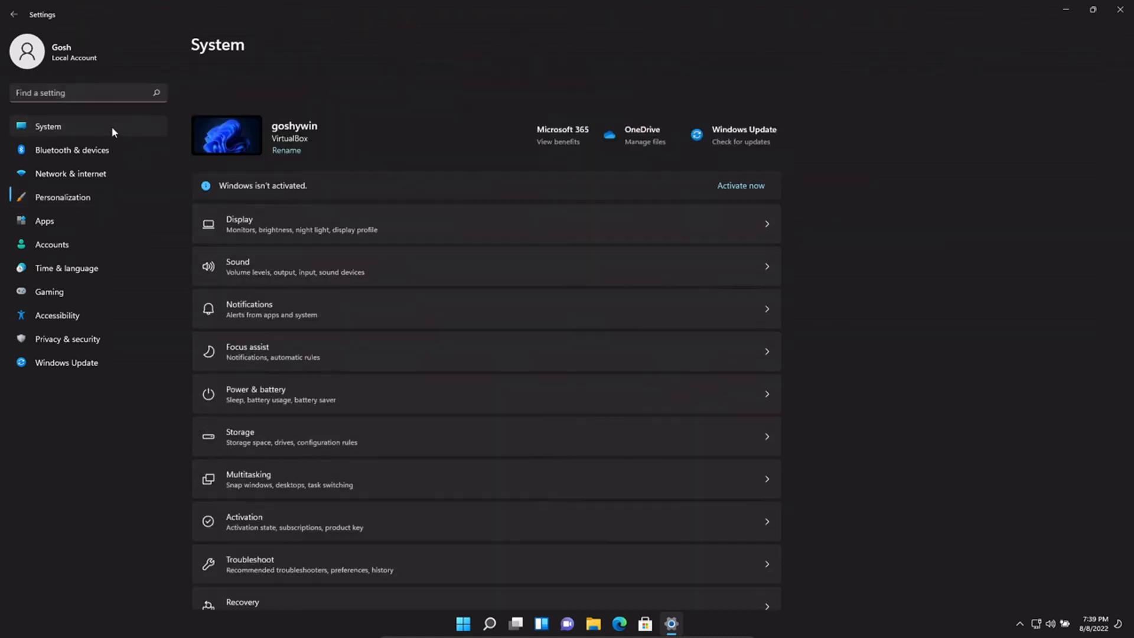
{"action": "left_click", "coordinate": [14, 16]}
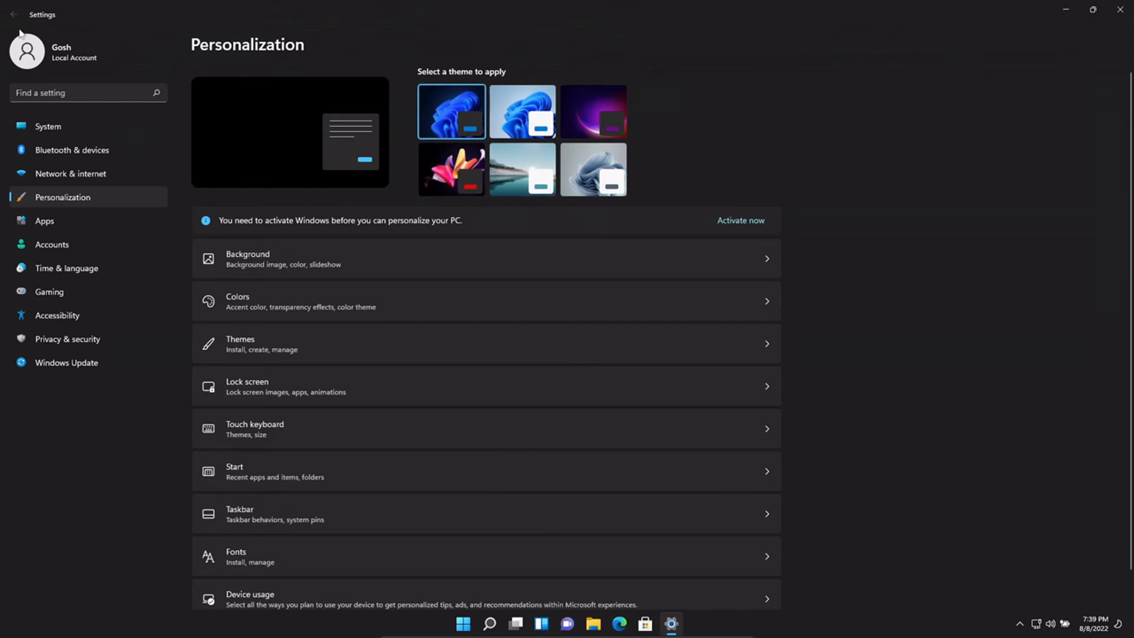
{"action": "left_click", "coordinate": [67, 125]}
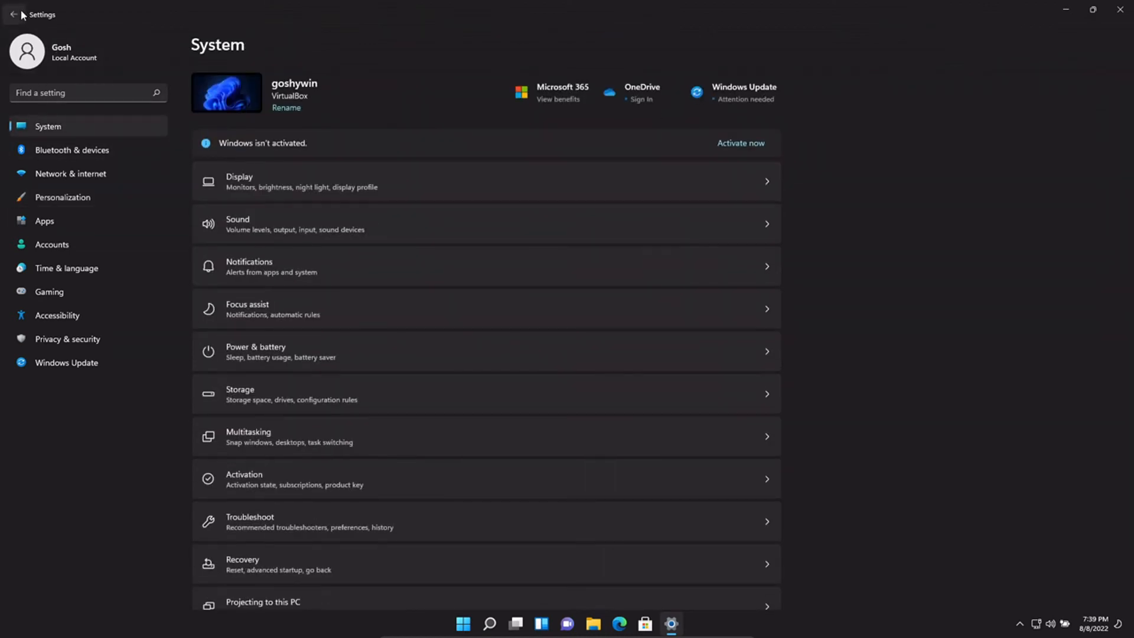
{"action": "left_click", "coordinate": [21, 13]}
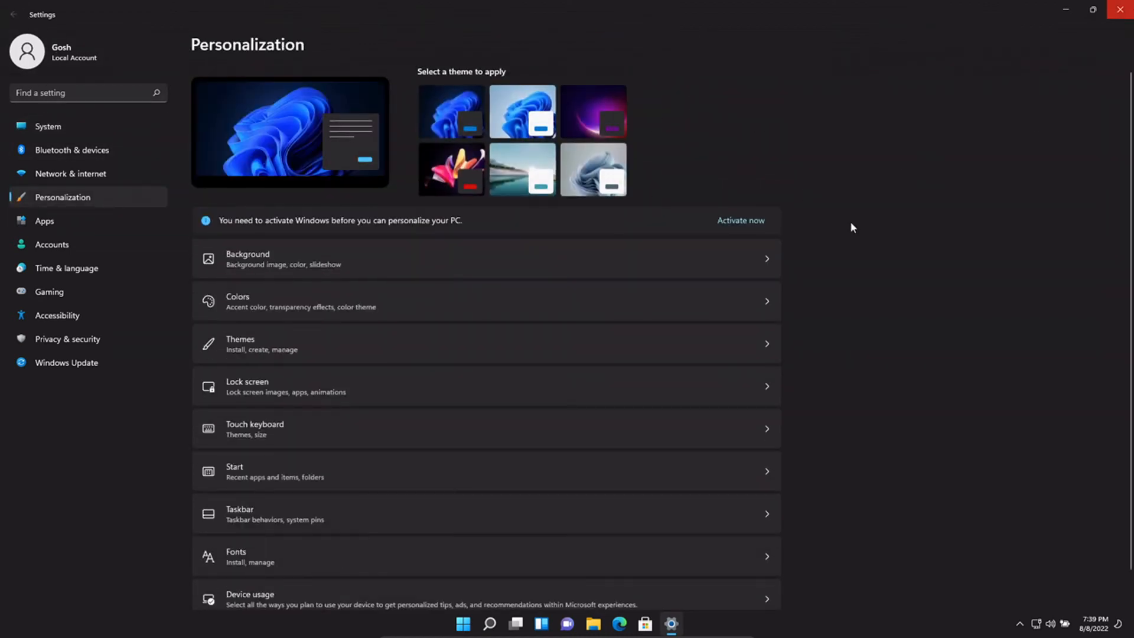
{"action": "key", "text": "alt+F4"}
- Reopen Settings by searching 'sett', view Storage, then switch to the Apps category
{"action": "type", "text": "sett"}
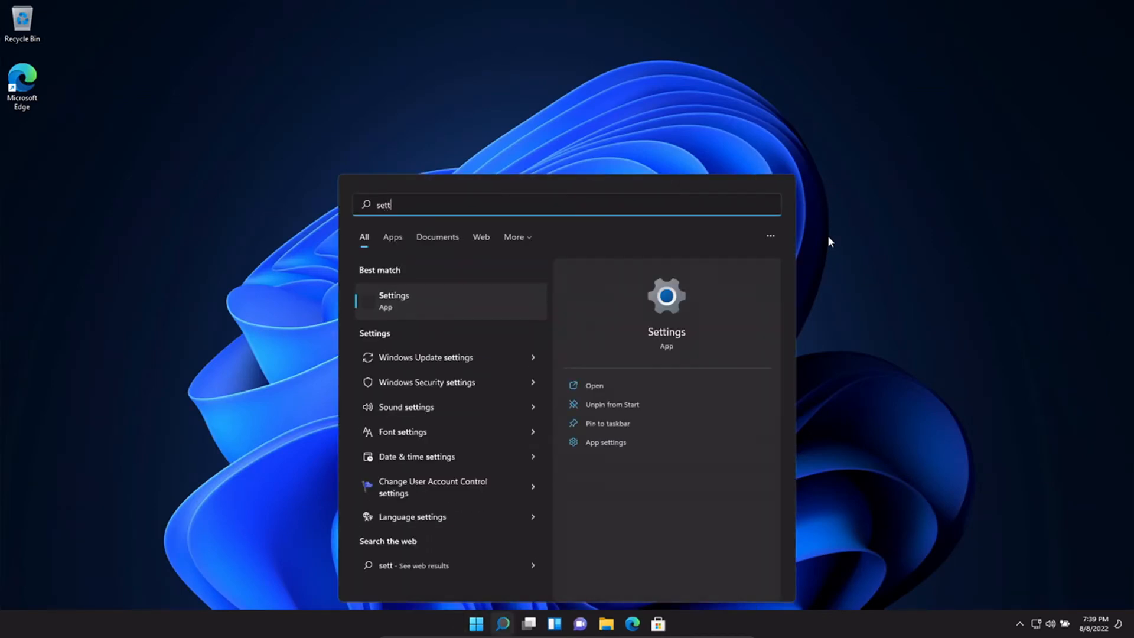
{"action": "key", "text": "Return"}
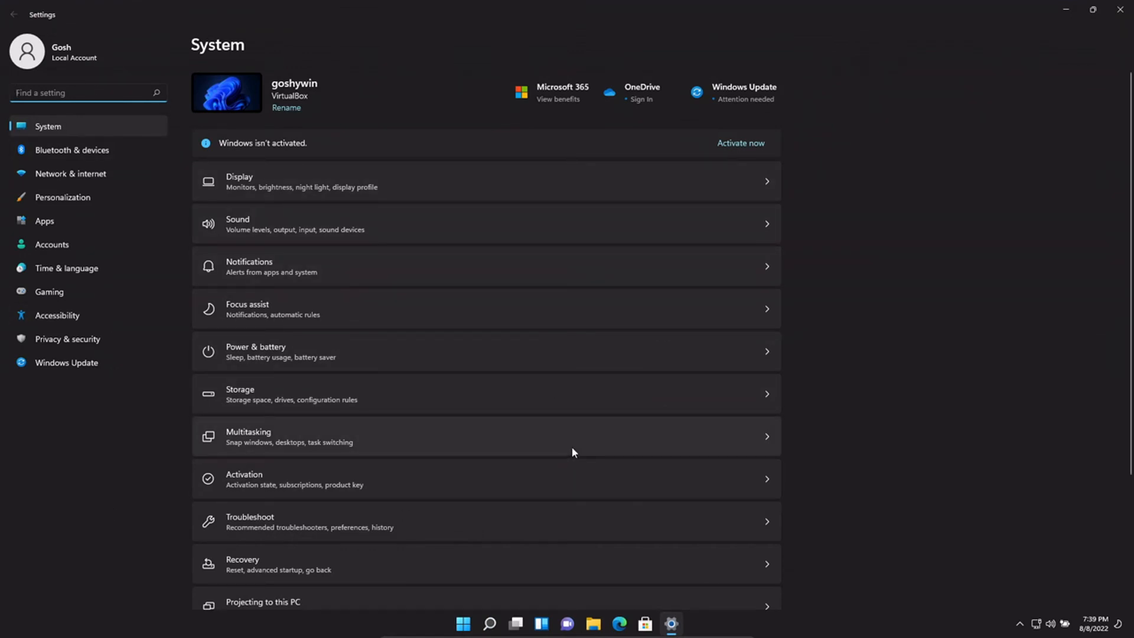
{"action": "scroll", "coordinate": [572, 443], "scroll_direction": "down", "scroll_amount": 3}
{"action": "scroll", "coordinate": [569, 438], "scroll_direction": "up", "scroll_amount": 3}
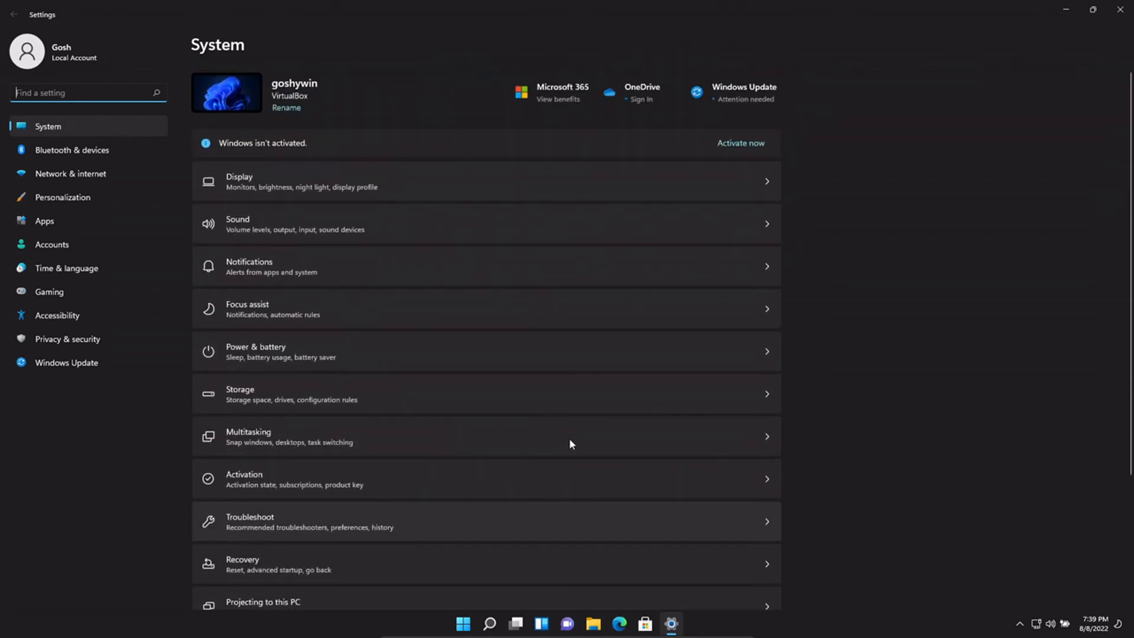
{"action": "left_click", "coordinate": [352, 396]}
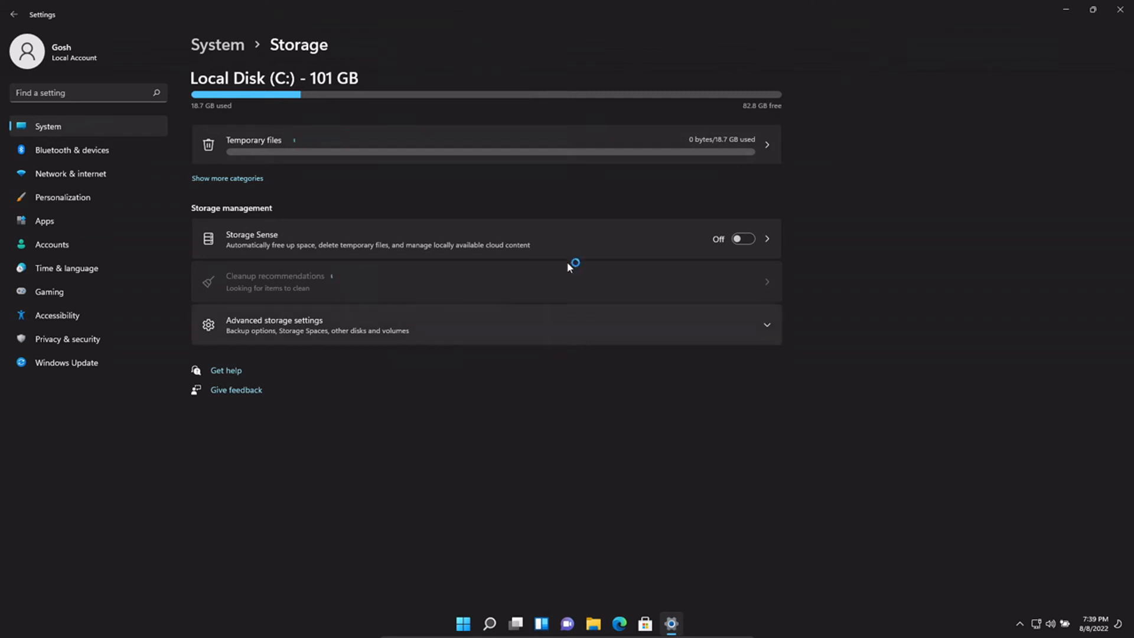
{"action": "left_click", "coordinate": [90, 217]}
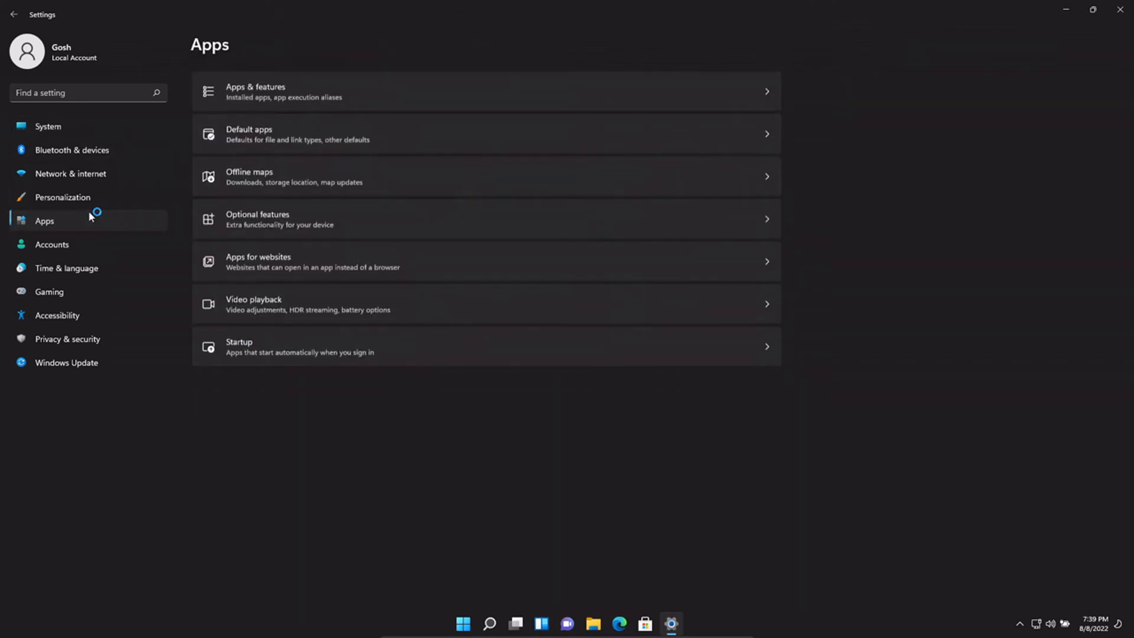
- Browse Apps & features and Alarms & Clock's options, keep app source on Anywhere, then close Settings
{"action": "left_click", "coordinate": [361, 101]}
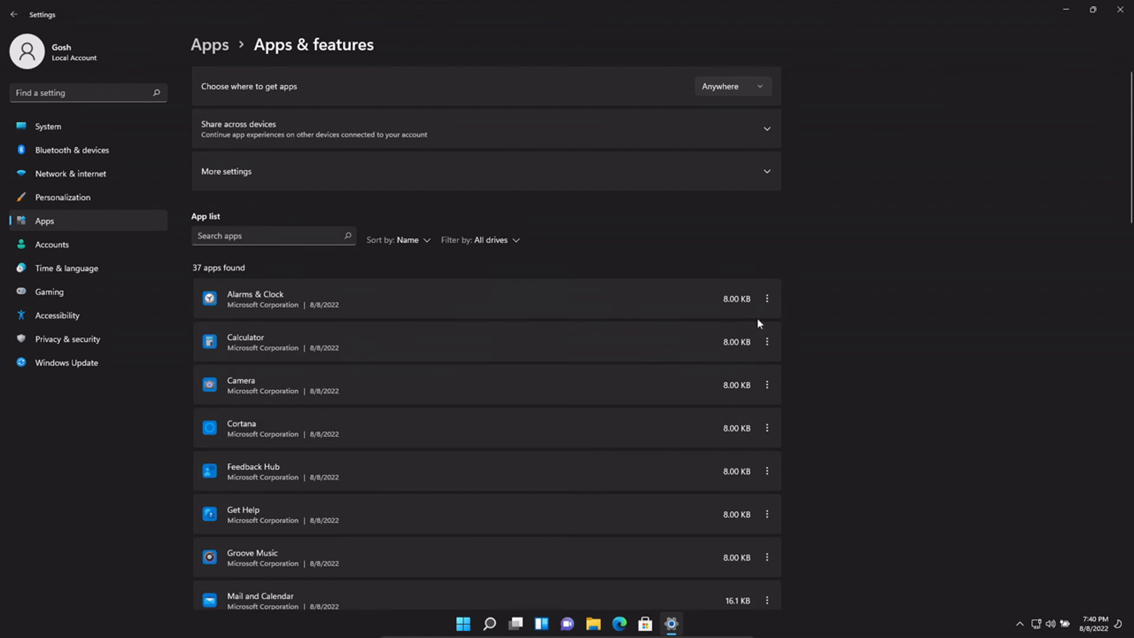
{"action": "left_click", "coordinate": [768, 299]}
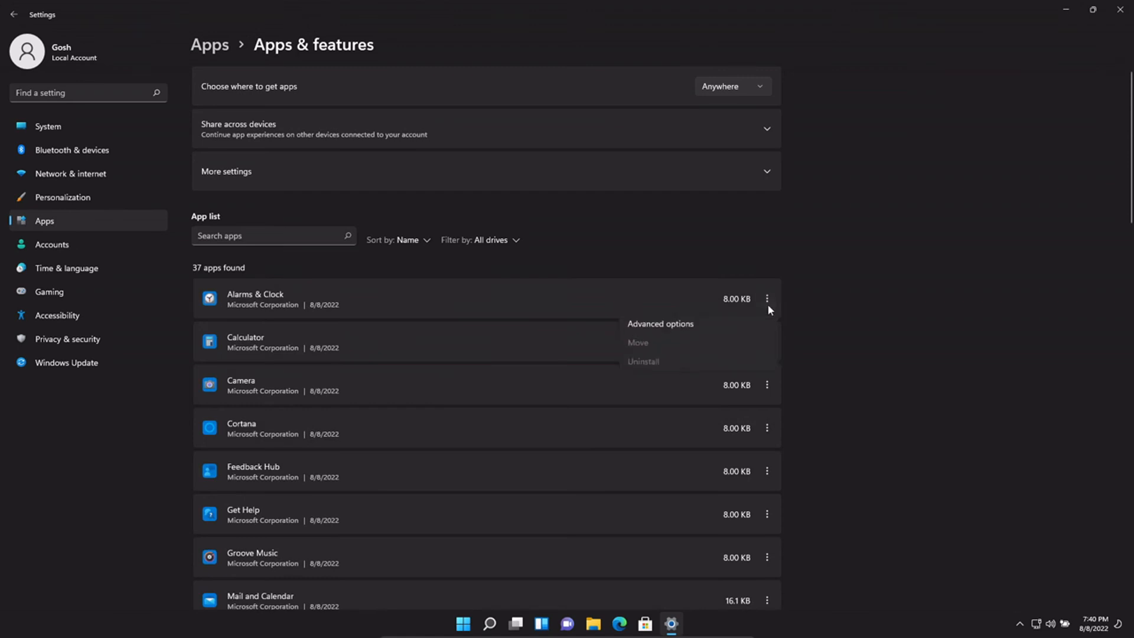
{"action": "left_click", "coordinate": [1007, 231]}
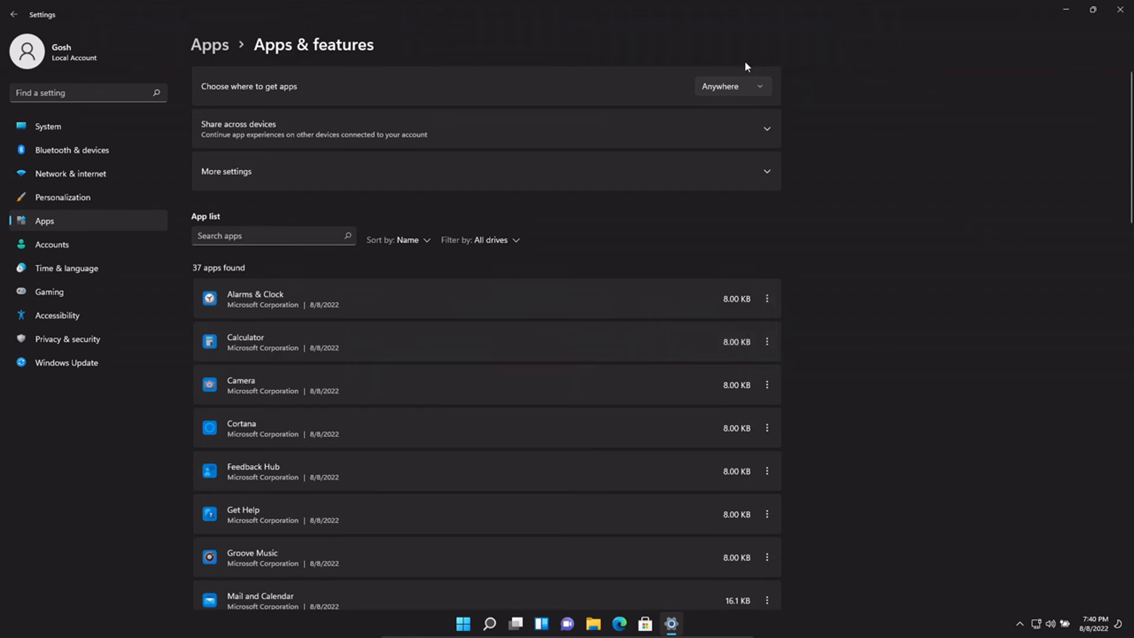
{"action": "left_click", "coordinate": [740, 84]}
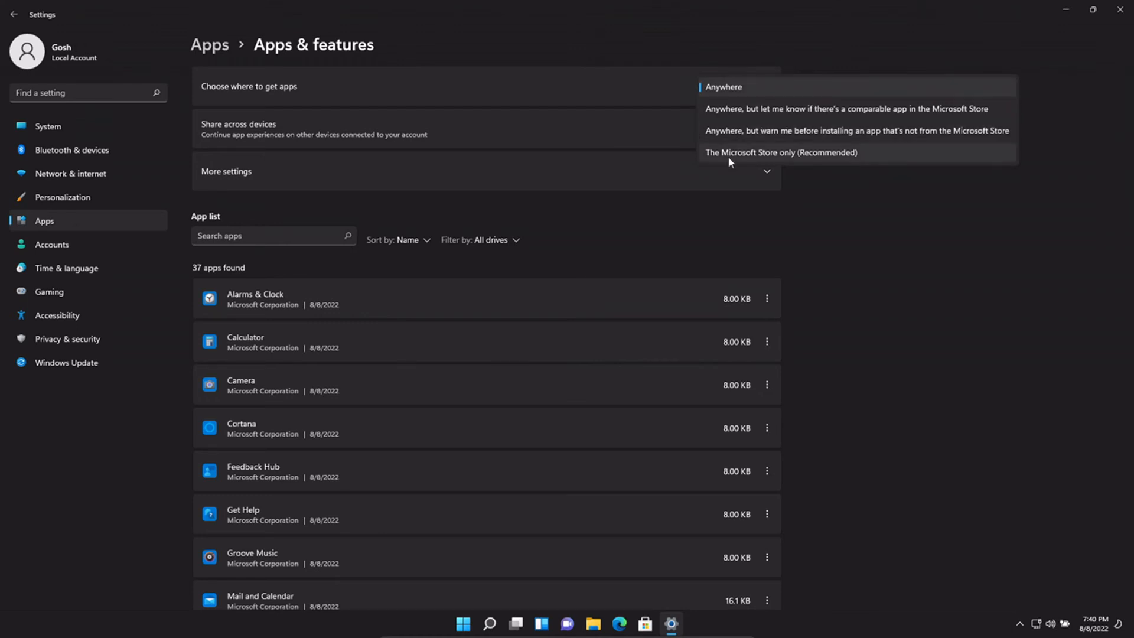
{"action": "left_click", "coordinate": [910, 269]}
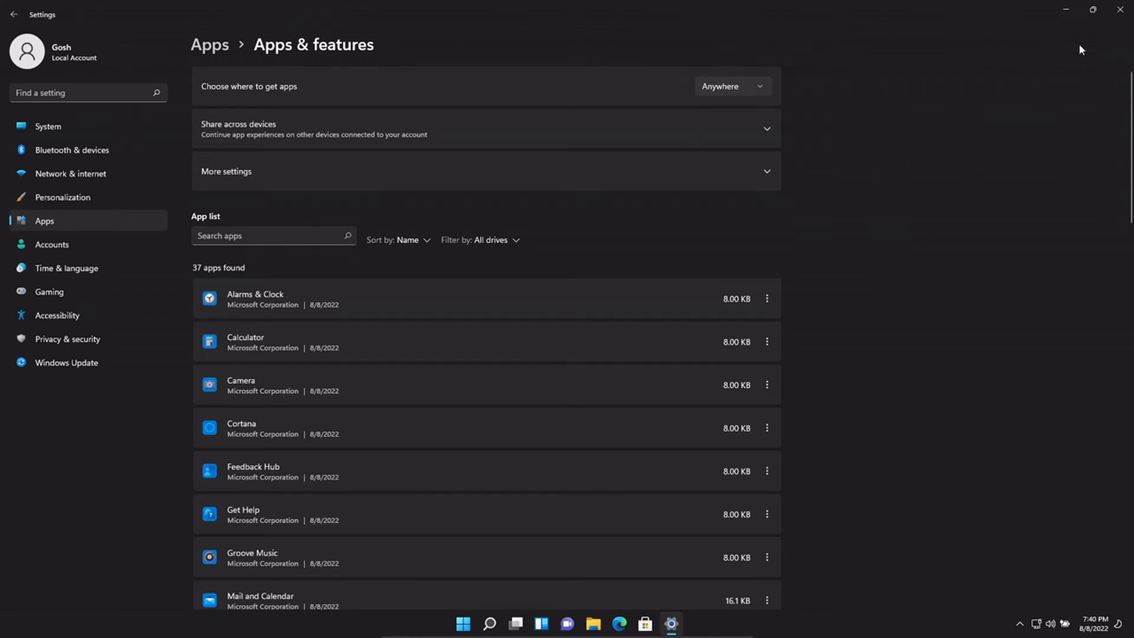
{"action": "left_click", "coordinate": [1120, 9]}
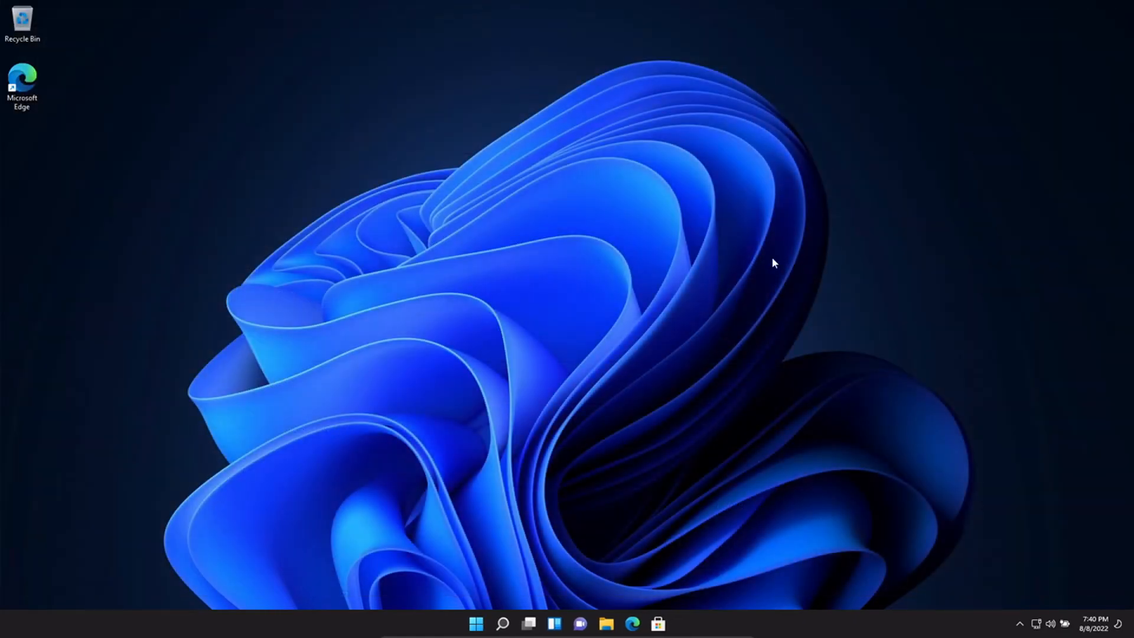
{"action": "right_click", "coordinate": [572, 272]}
{"action": "left_click", "coordinate": [431, 254]}
{"action": "left_click", "coordinate": [474, 627]}
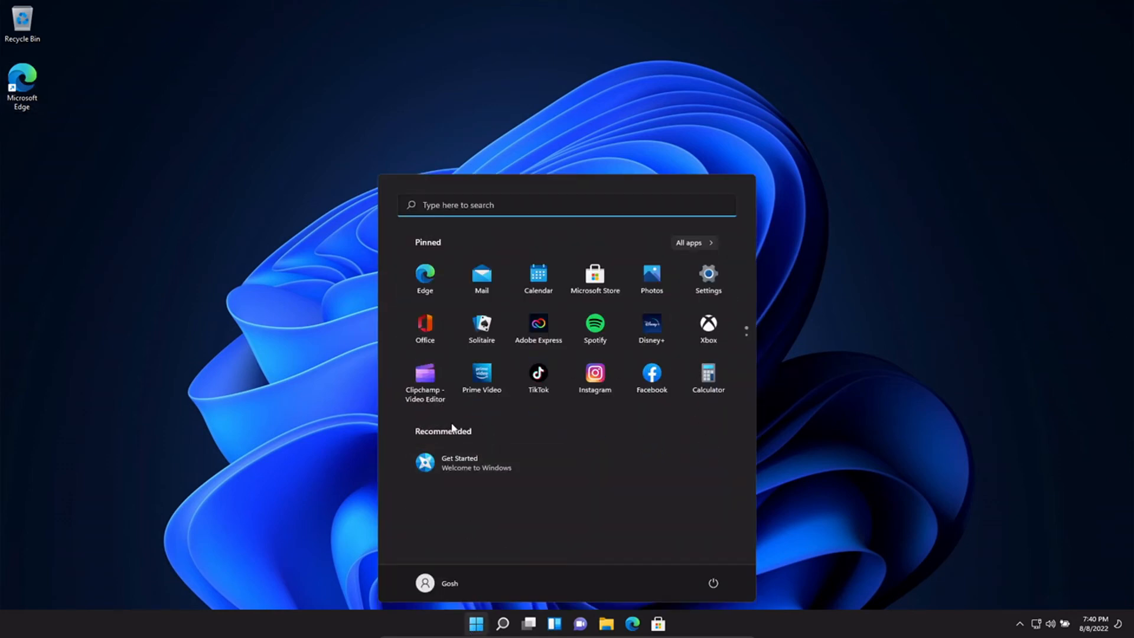
{"action": "left_click", "coordinate": [709, 240]}
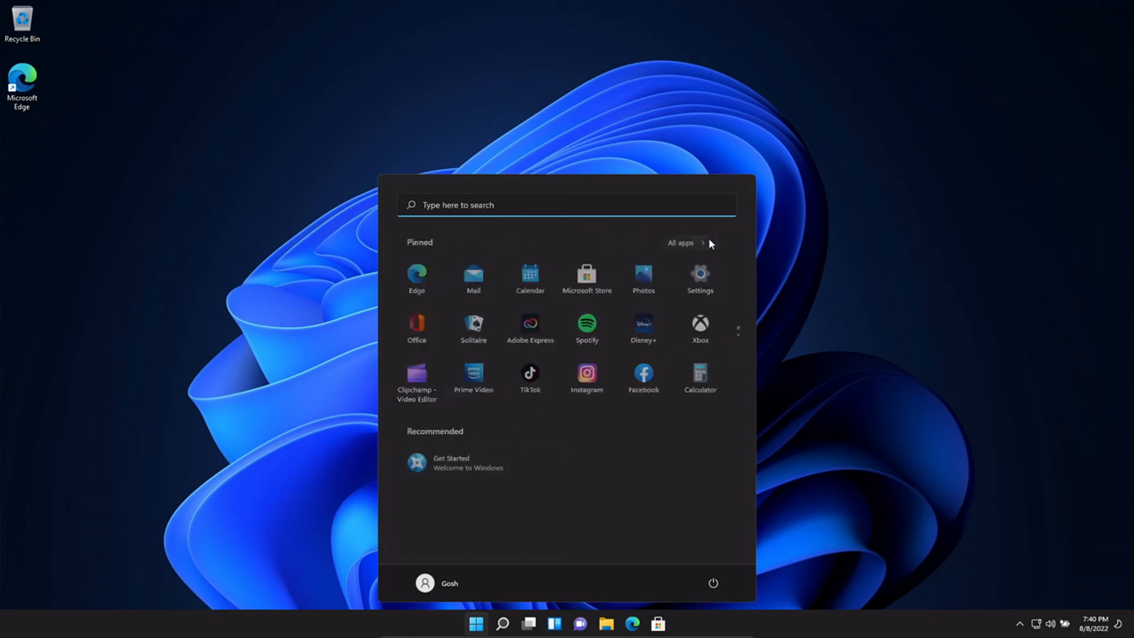
{"action": "scroll", "coordinate": [453, 323], "scroll_direction": "down", "scroll_amount": 10}
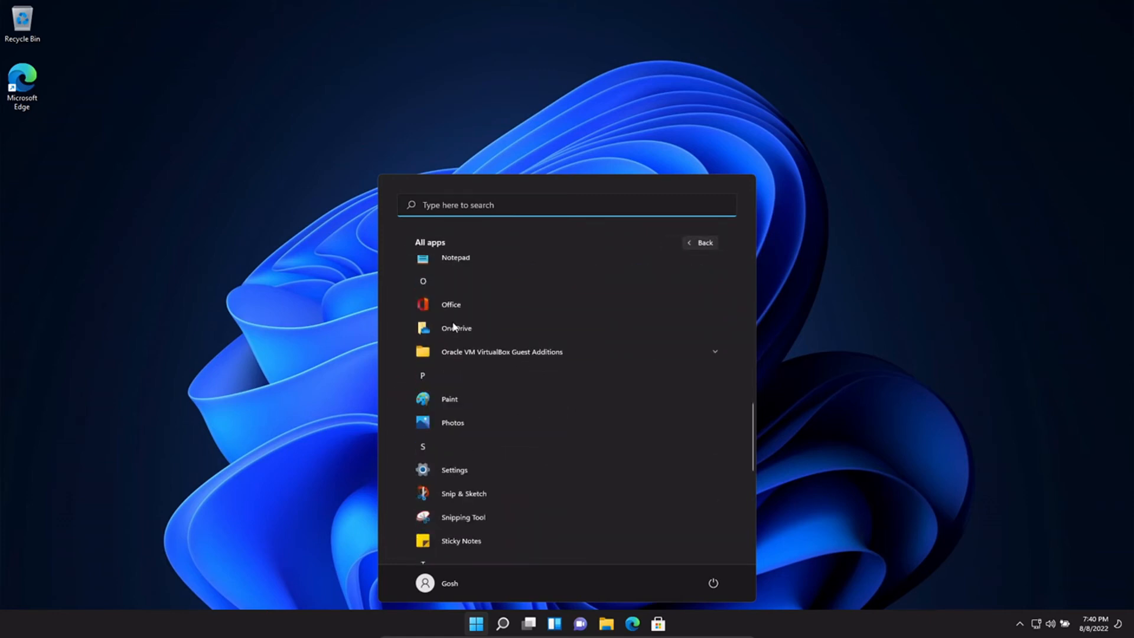
{"action": "scroll", "coordinate": [453, 324], "scroll_direction": "down", "scroll_amount": 5}
{"action": "scroll", "coordinate": [453, 324], "scroll_direction": "up", "scroll_amount": 10}
{"action": "scroll", "coordinate": [453, 327], "scroll_direction": "up", "scroll_amount": 8}
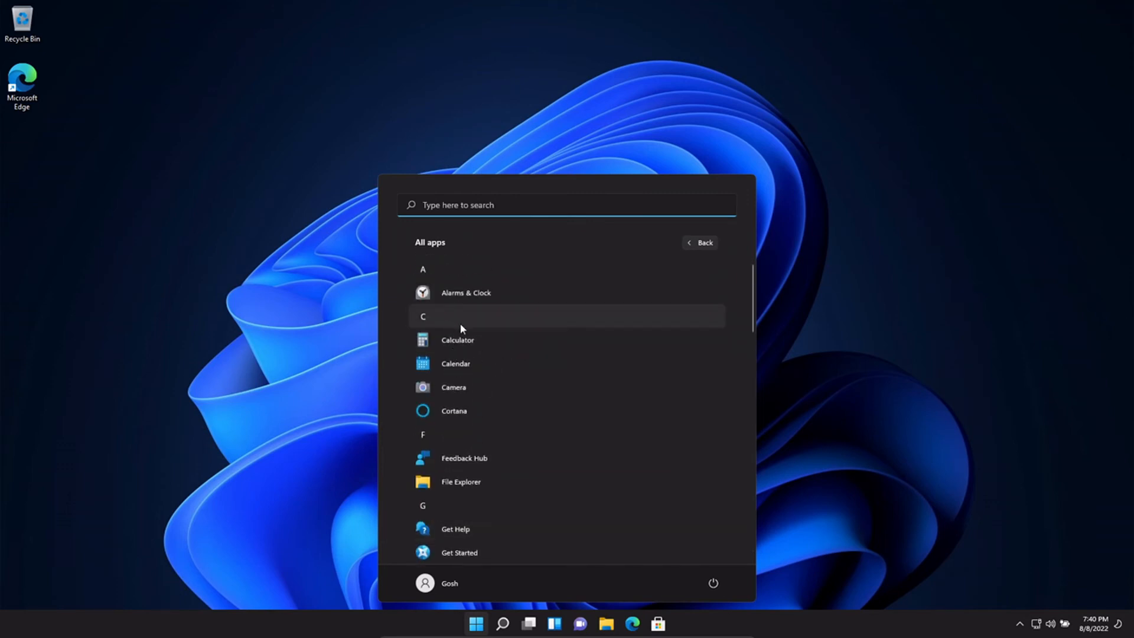
{"action": "left_click", "coordinate": [700, 242]}
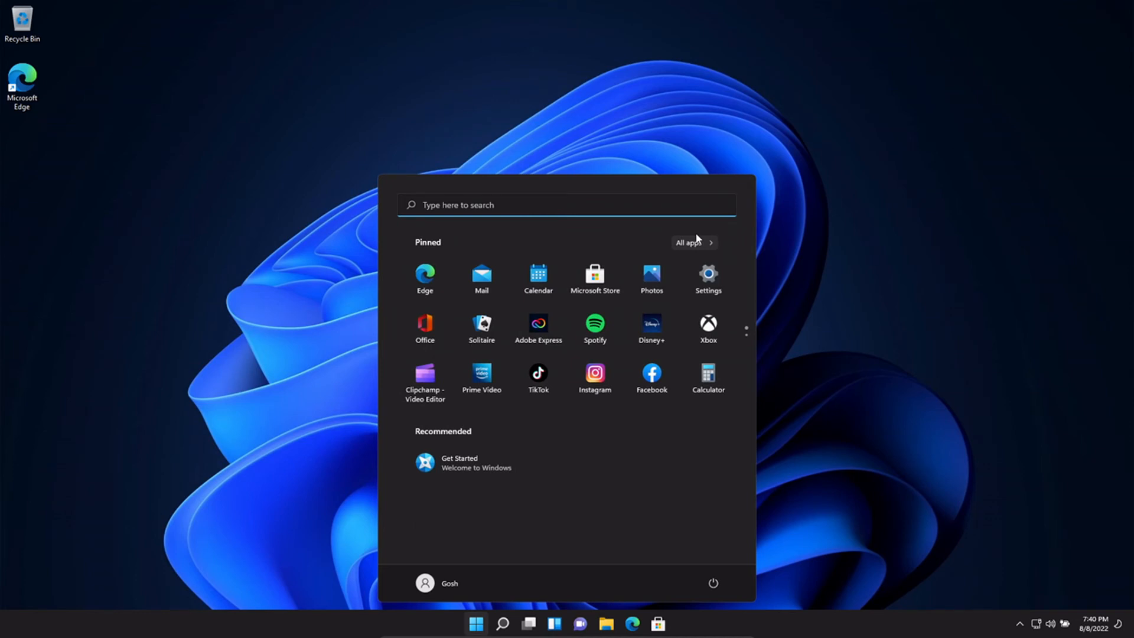
{"action": "left_click", "coordinate": [563, 5]}
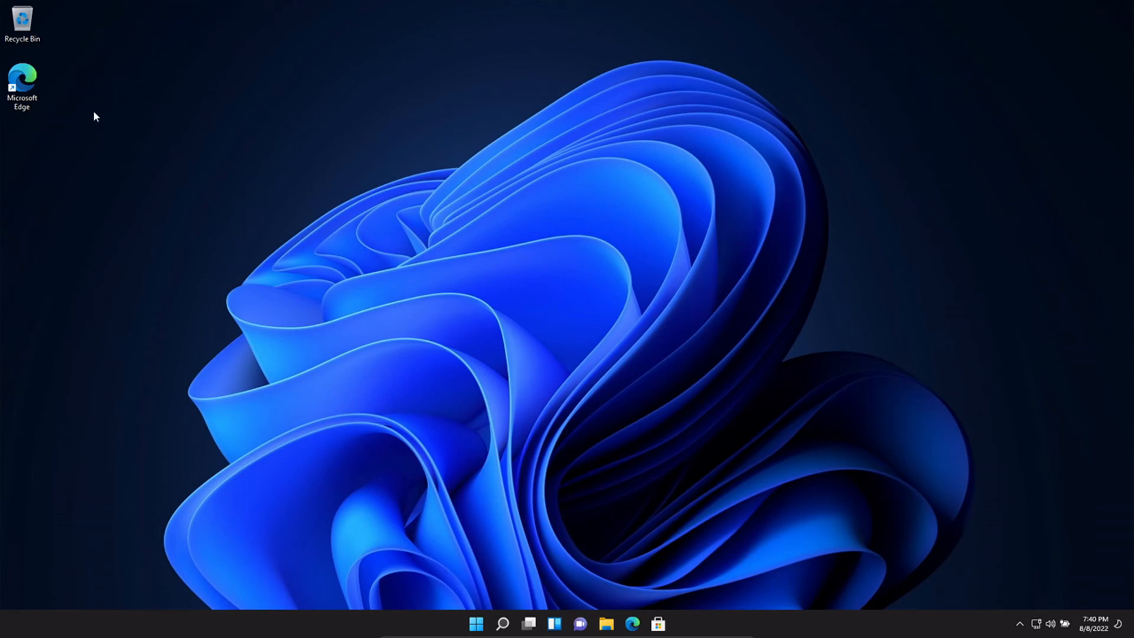
- Launch Edge and start without importing data, syncing, or a personalised Microsoft experience
{"action": "double_click", "coordinate": [21, 88]}
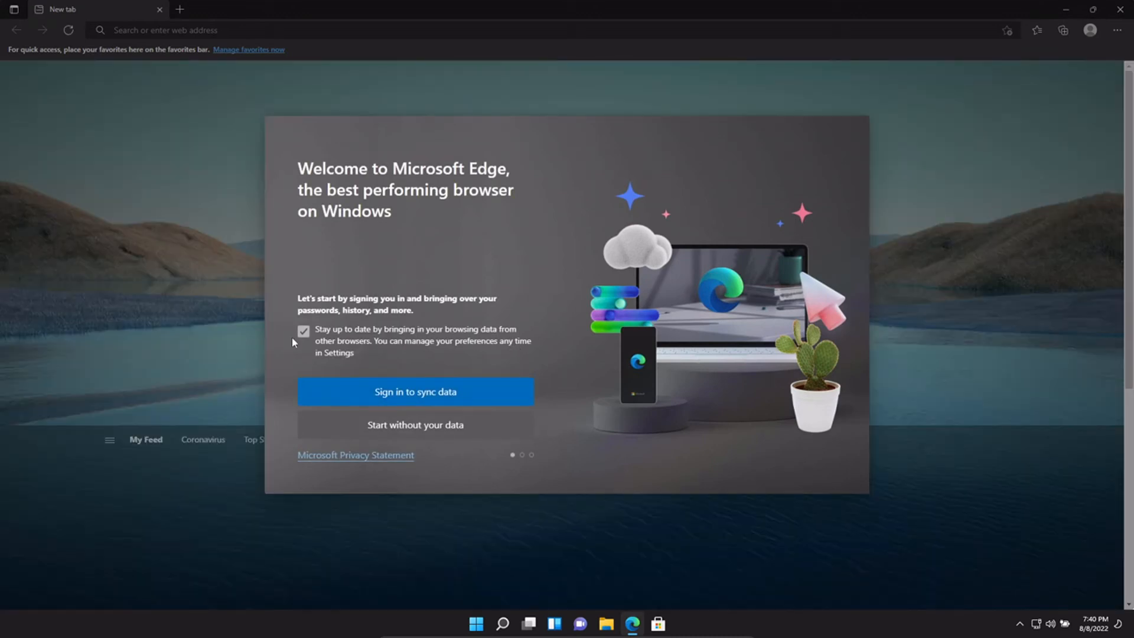
{"action": "left_click", "coordinate": [303, 331]}
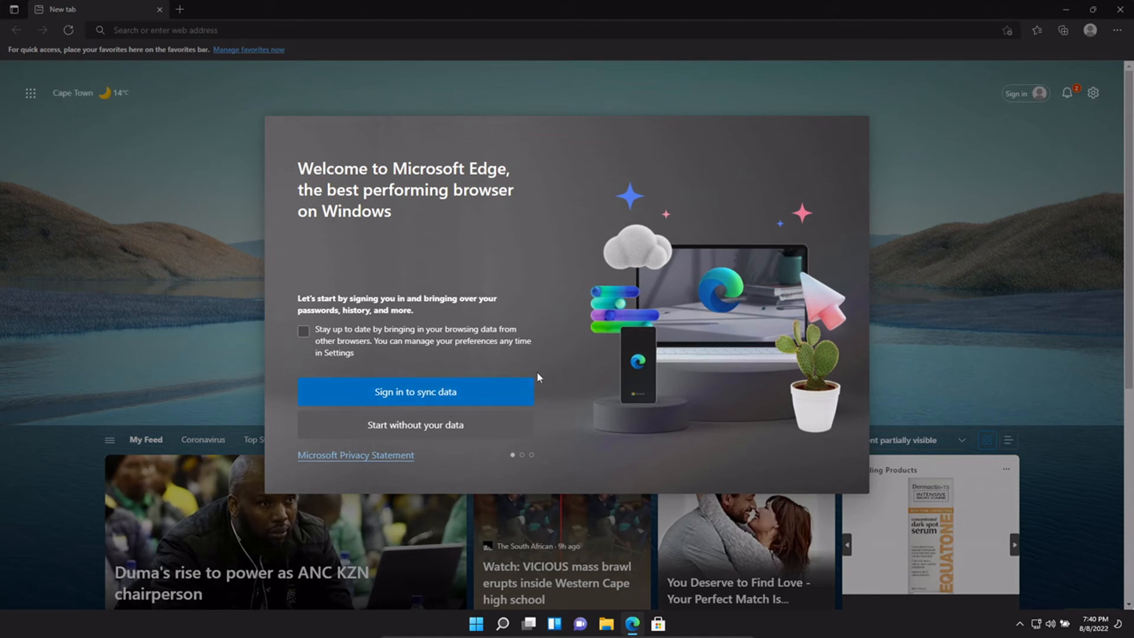
{"action": "left_click", "coordinate": [443, 426]}
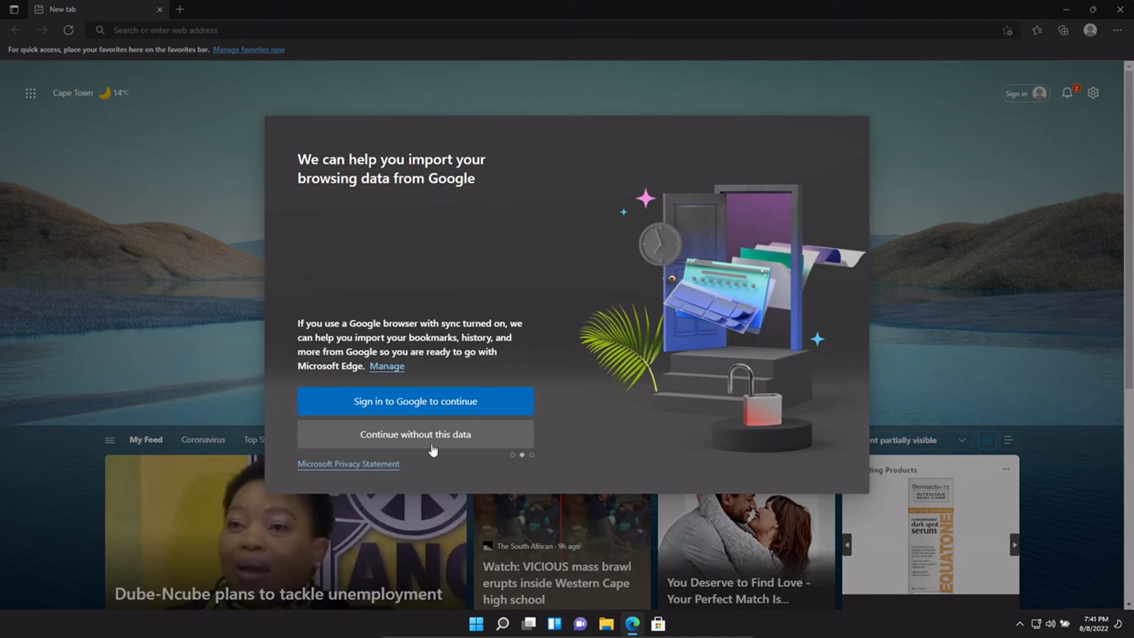
{"action": "left_click", "coordinate": [411, 436]}
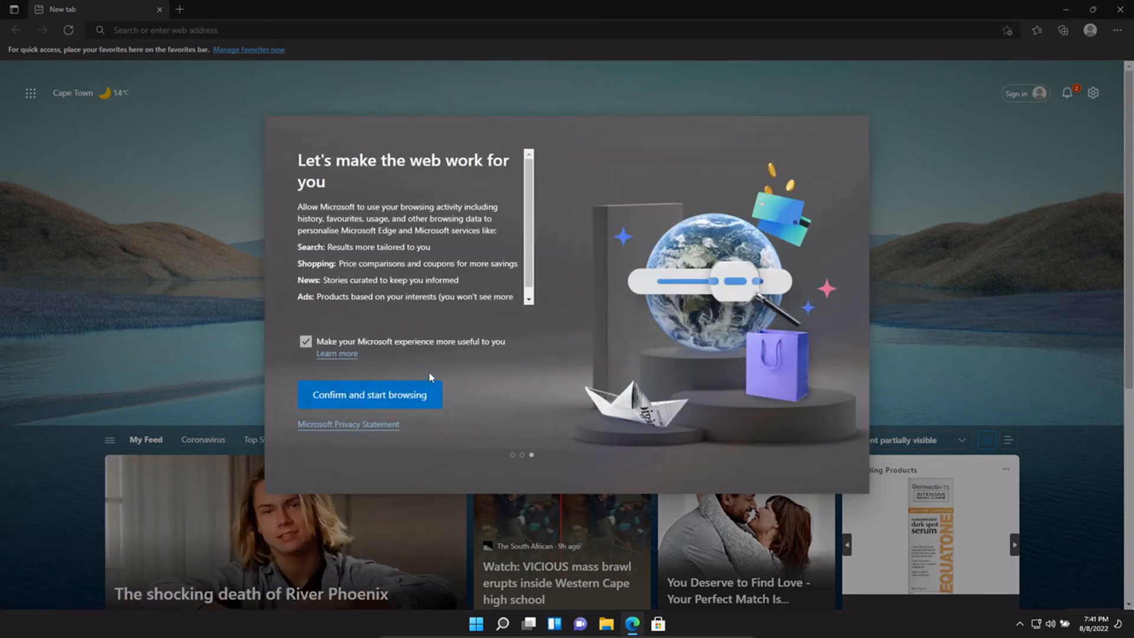
{"action": "left_click", "coordinate": [306, 342]}
{"action": "left_click", "coordinate": [373, 397]}
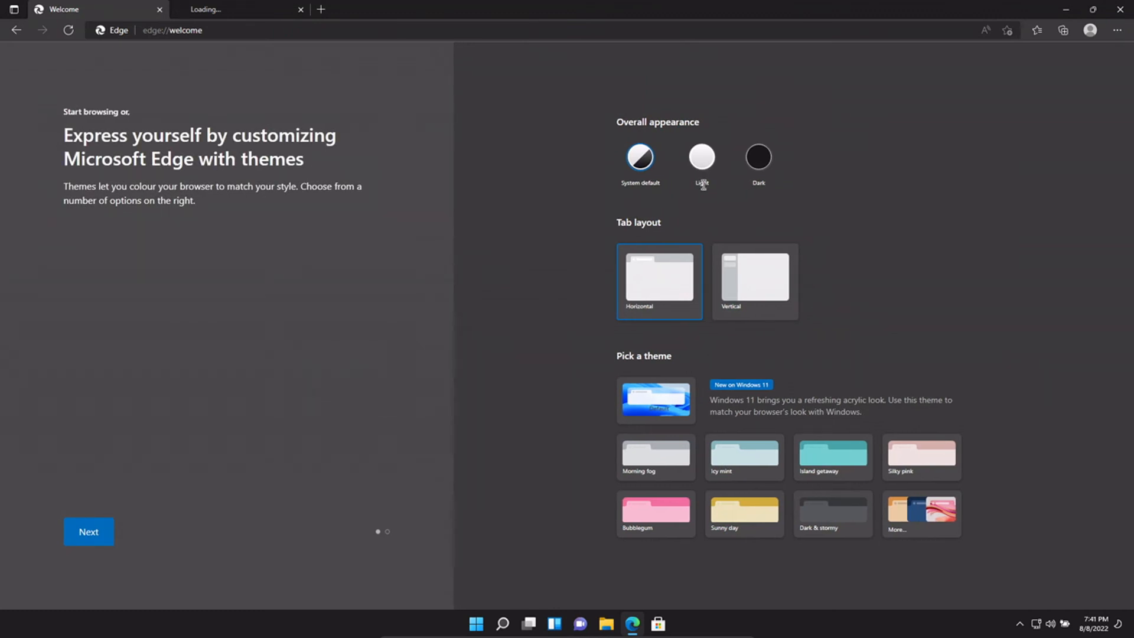
- Choose the Vertical tab layout and Dark appearance, then finish the welcome setup
{"action": "left_click", "coordinate": [725, 264]}
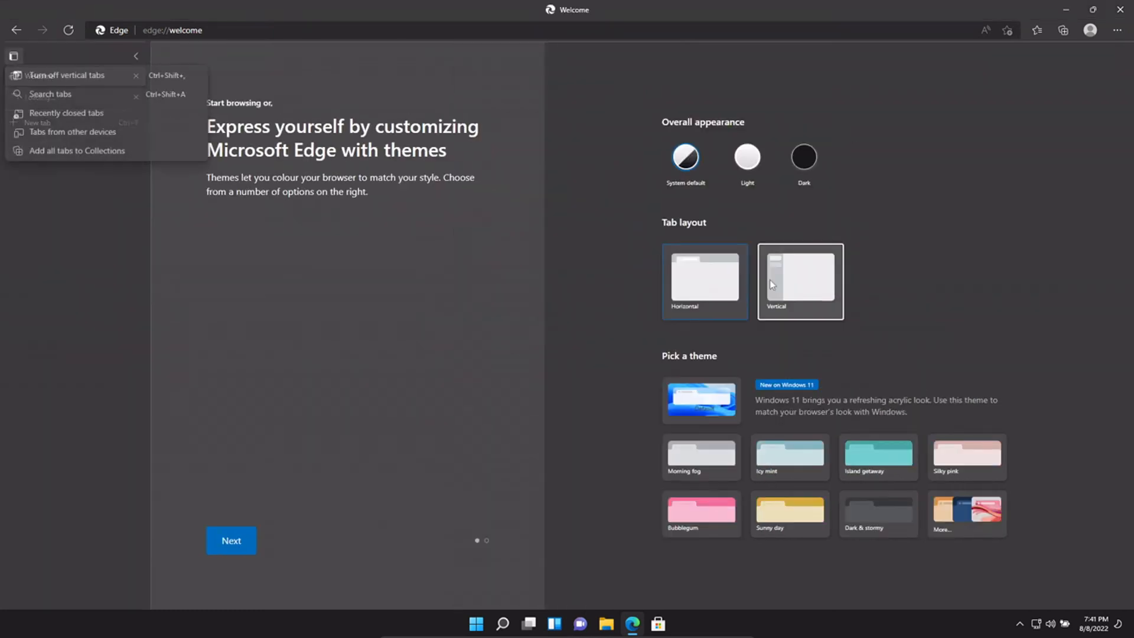
{"action": "left_click", "coordinate": [802, 165]}
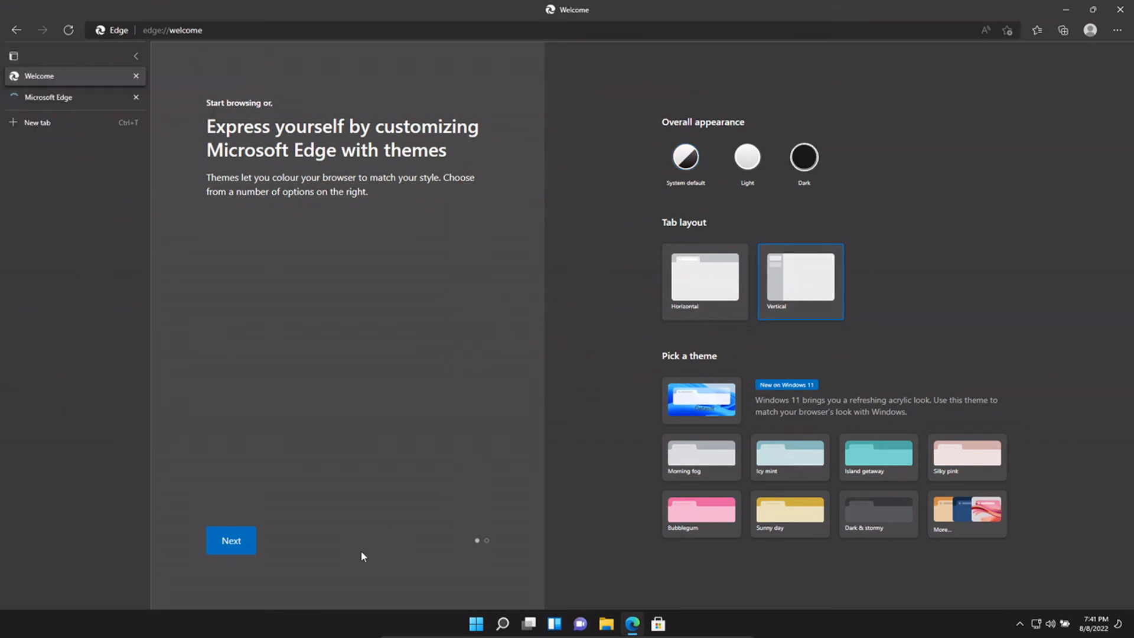
{"action": "left_click", "coordinate": [250, 543]}
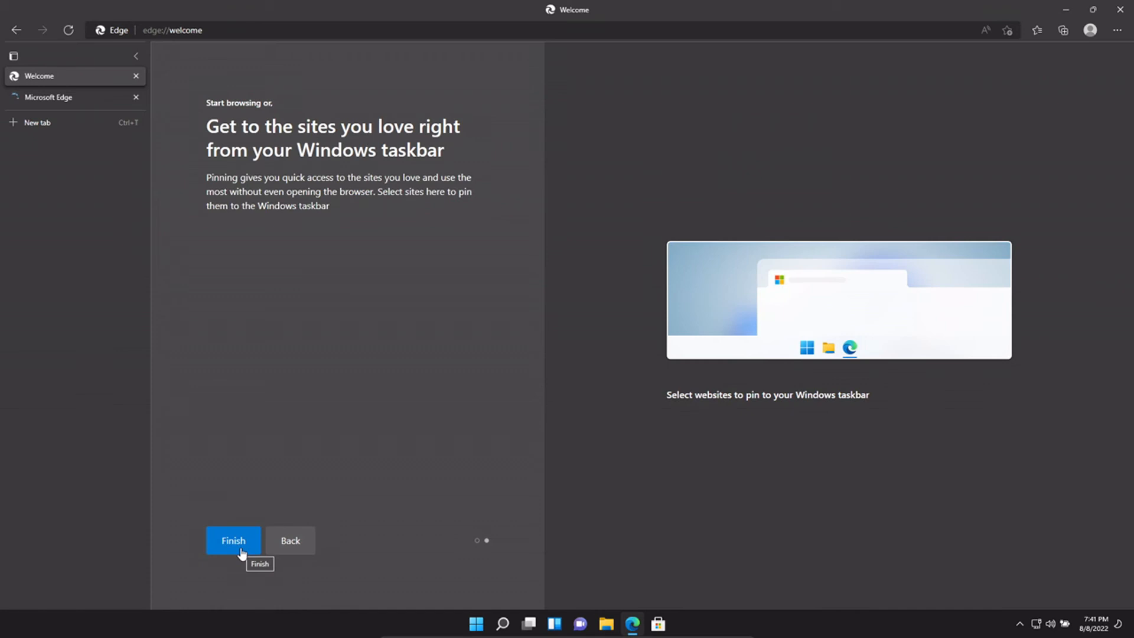
{"action": "left_click", "coordinate": [241, 549]}
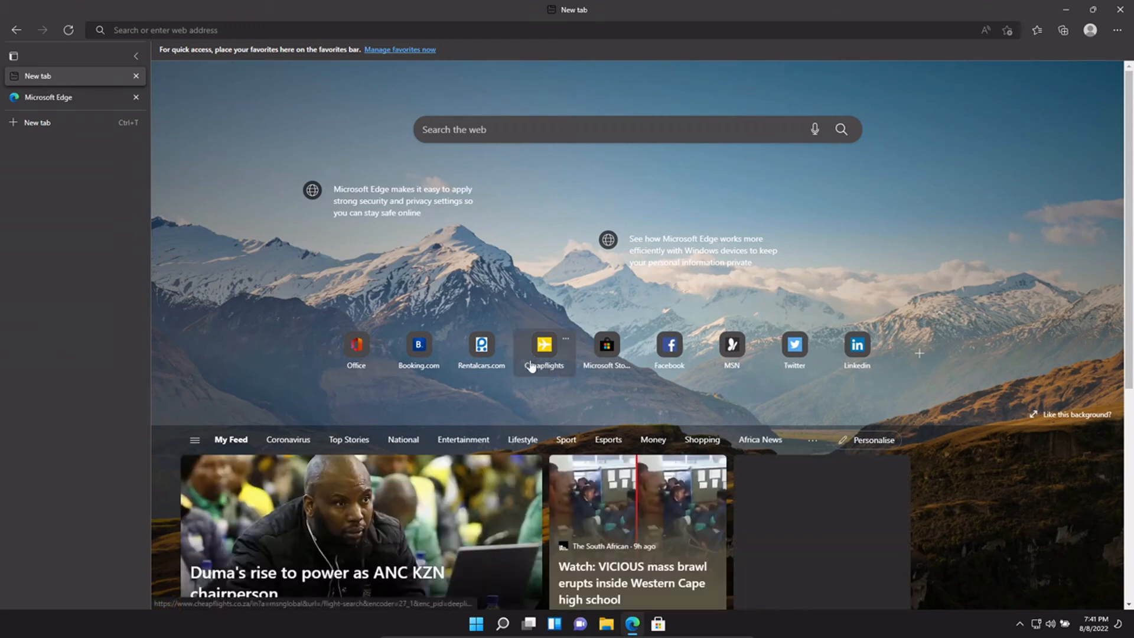
- Open the Microsoft Store quick link, switch between the open tabs, and close Edge
{"action": "left_click", "coordinate": [607, 353]}
{"action": "left_click", "coordinate": [75, 95]}
{"action": "left_click", "coordinate": [73, 81]}
{"action": "left_click", "coordinate": [71, 99]}
{"action": "left_click", "coordinate": [76, 76]}
{"action": "left_click", "coordinate": [68, 96]}
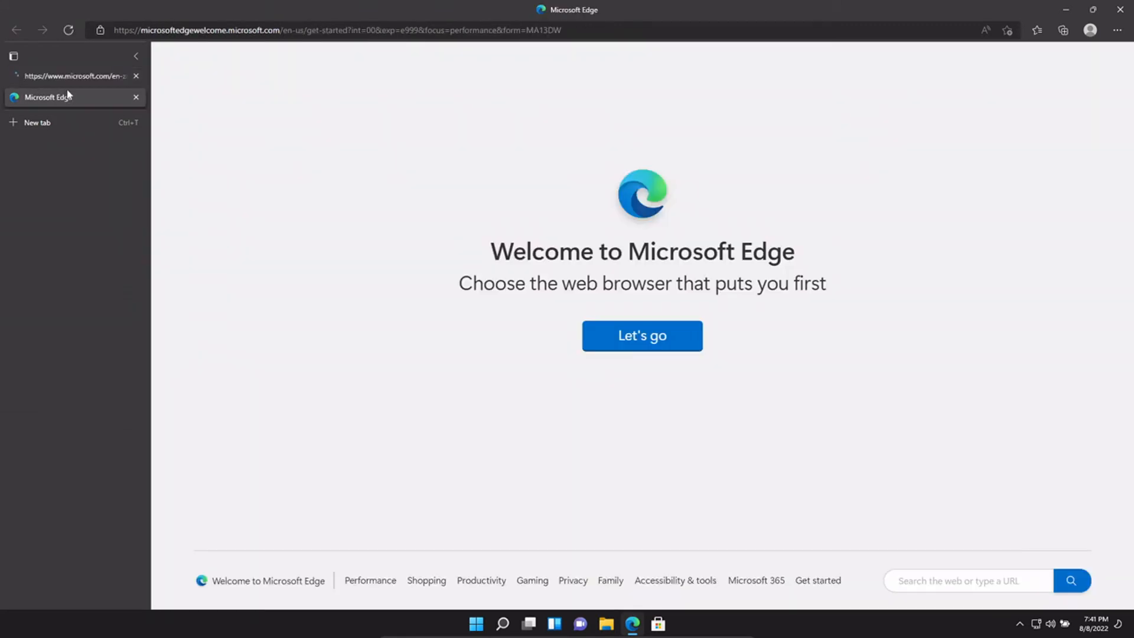
{"action": "left_click", "coordinate": [71, 78]}
{"action": "left_click", "coordinate": [1122, 11]}
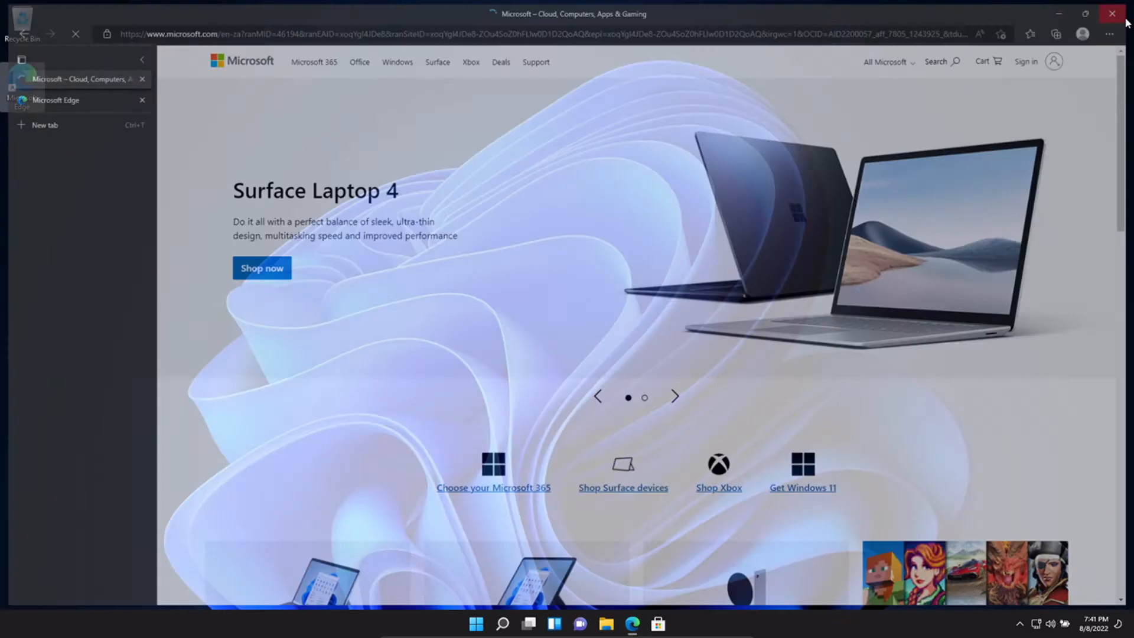
{"action": "left_click", "coordinate": [658, 624]}
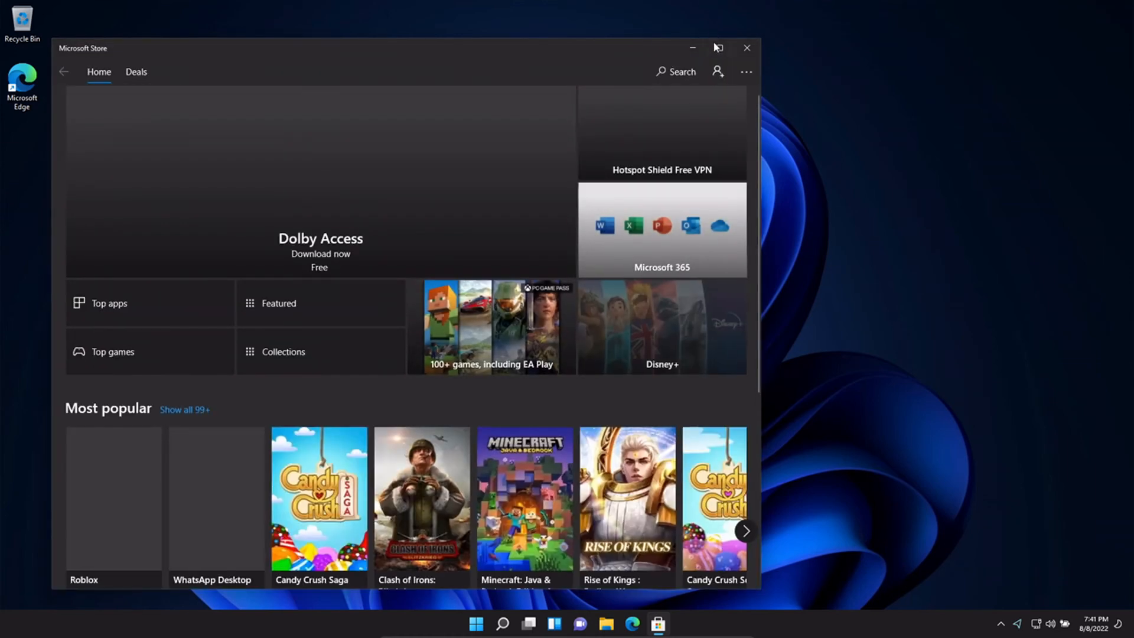
{"action": "left_click", "coordinate": [714, 43]}
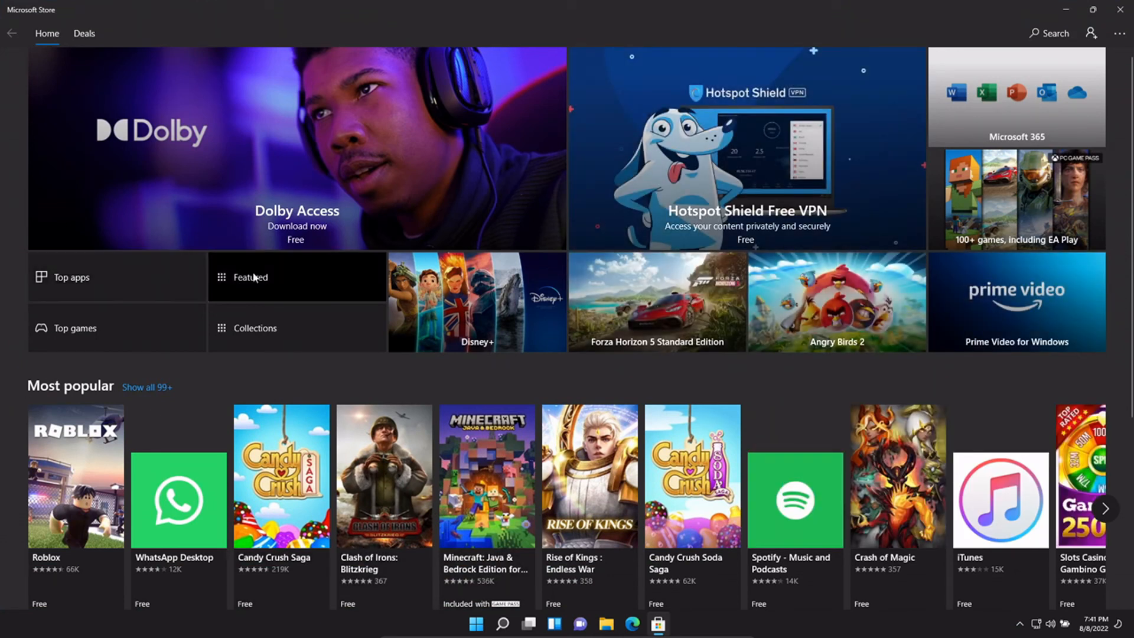
{"action": "scroll", "coordinate": [19, 378], "scroll_direction": "down", "scroll_amount": 5}
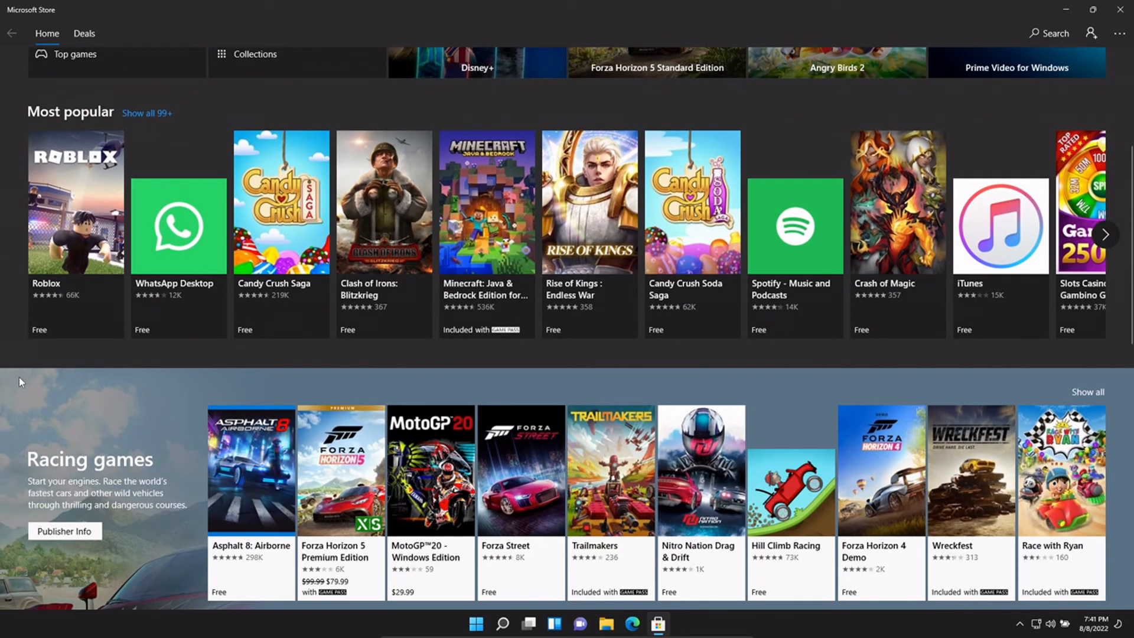
{"action": "scroll", "coordinate": [19, 376], "scroll_direction": "up", "scroll_amount": 5}
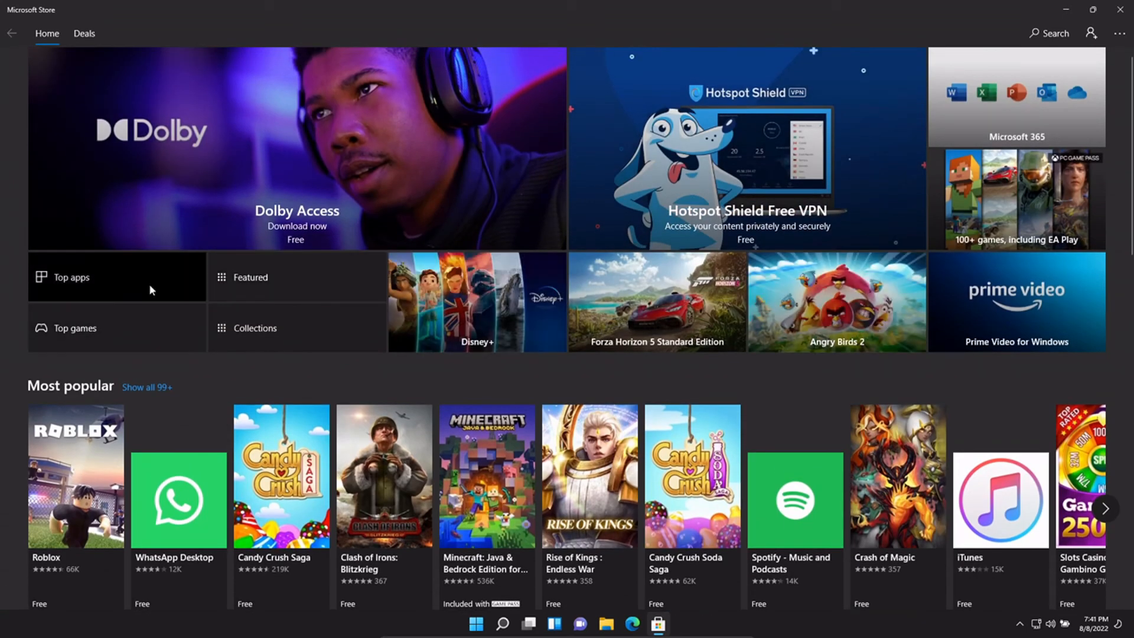
{"action": "left_click", "coordinate": [108, 331]}
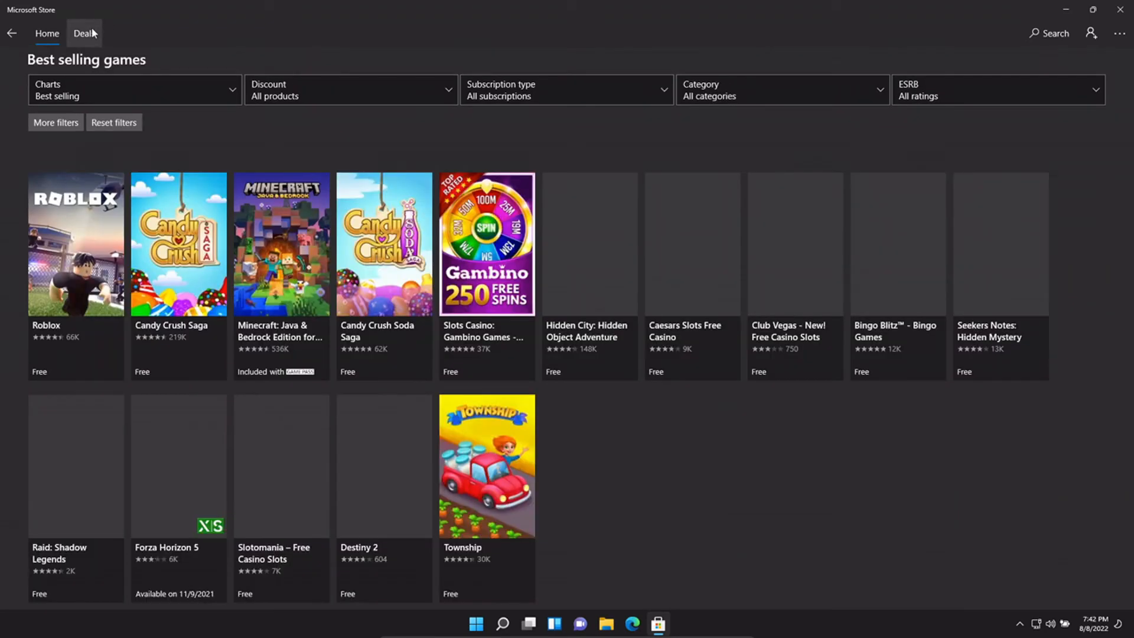
{"action": "left_click", "coordinate": [91, 28]}
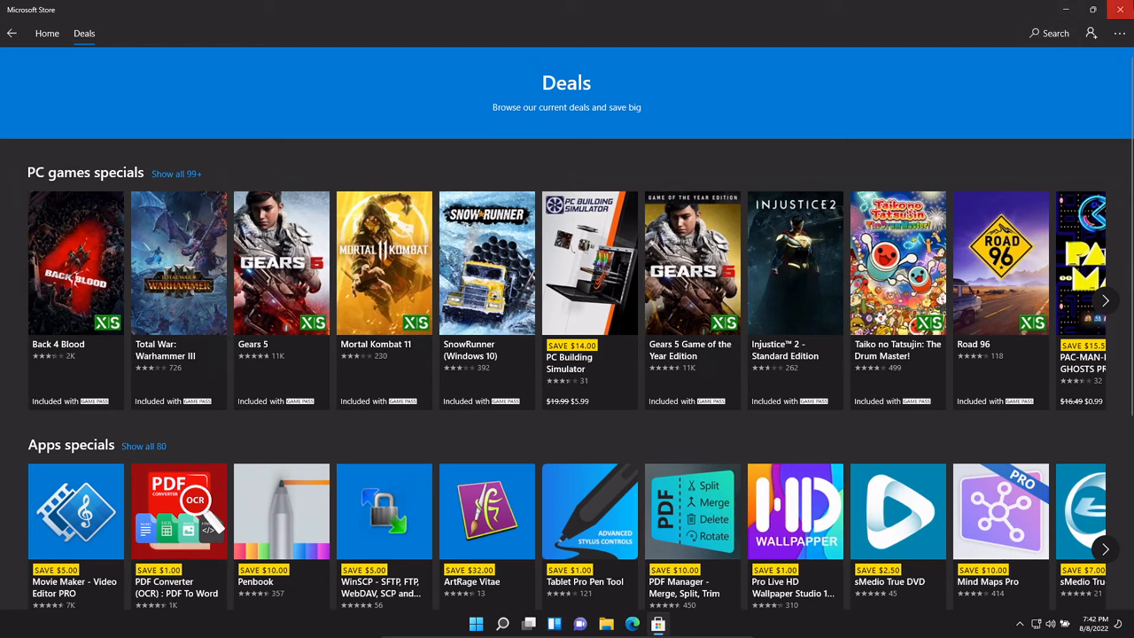
{"action": "left_click", "coordinate": [1120, 10]}
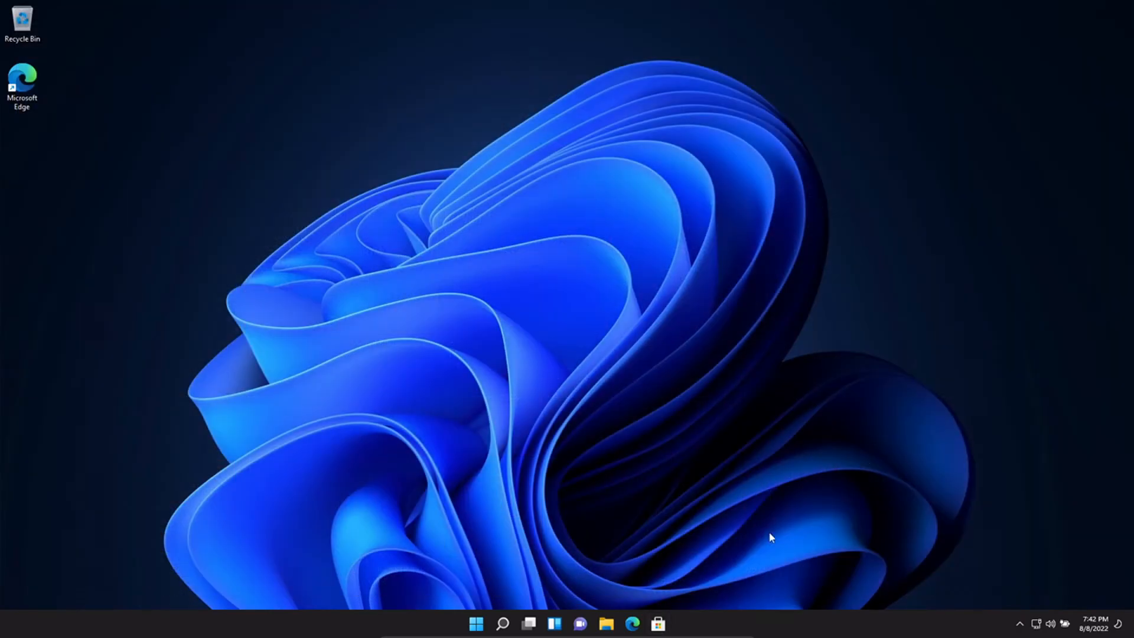
- Try the Chat pop-up, then open Taskbar settings and switch Chat off
{"action": "left_click", "coordinate": [579, 624]}
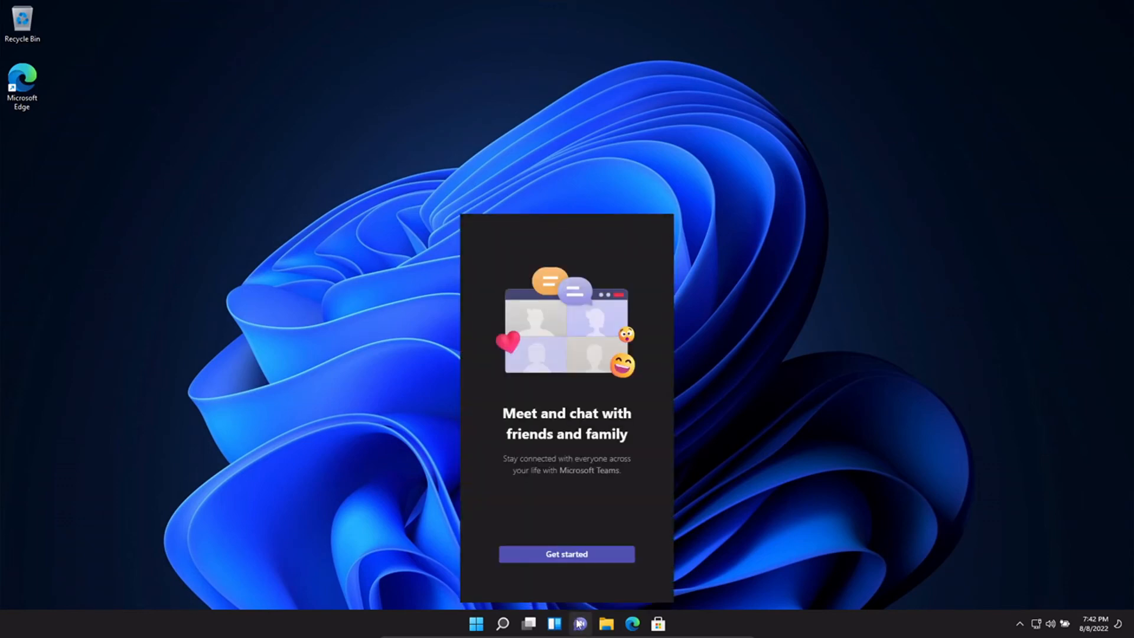
{"action": "left_click", "coordinate": [580, 624]}
{"action": "left_click", "coordinate": [580, 625]}
{"action": "left_click", "coordinate": [579, 624]}
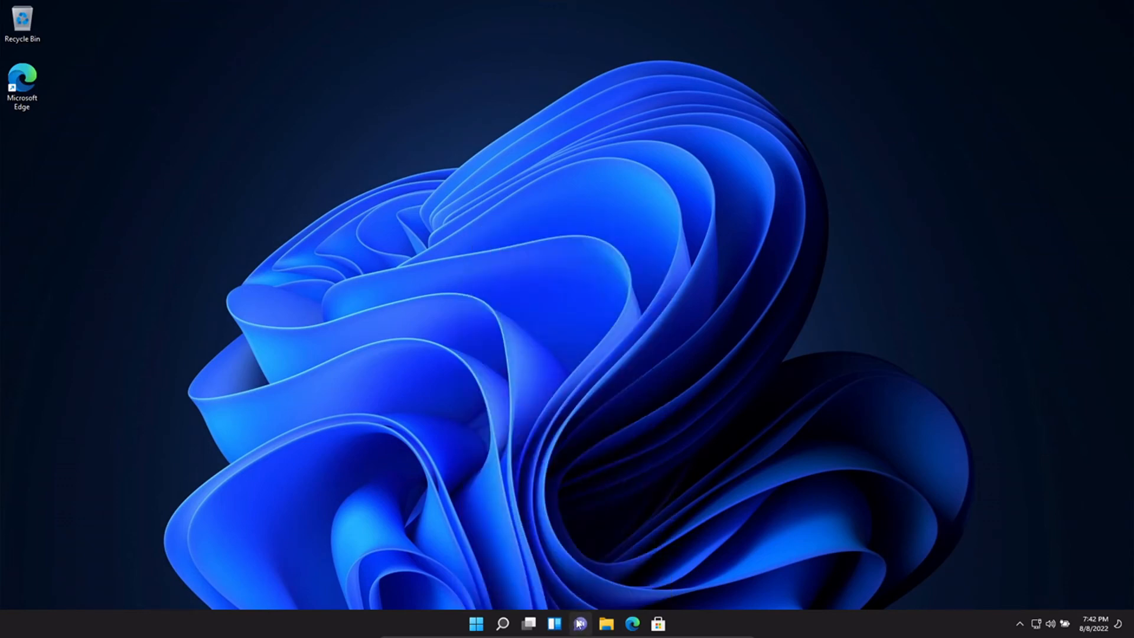
{"action": "right_click", "coordinate": [735, 622]}
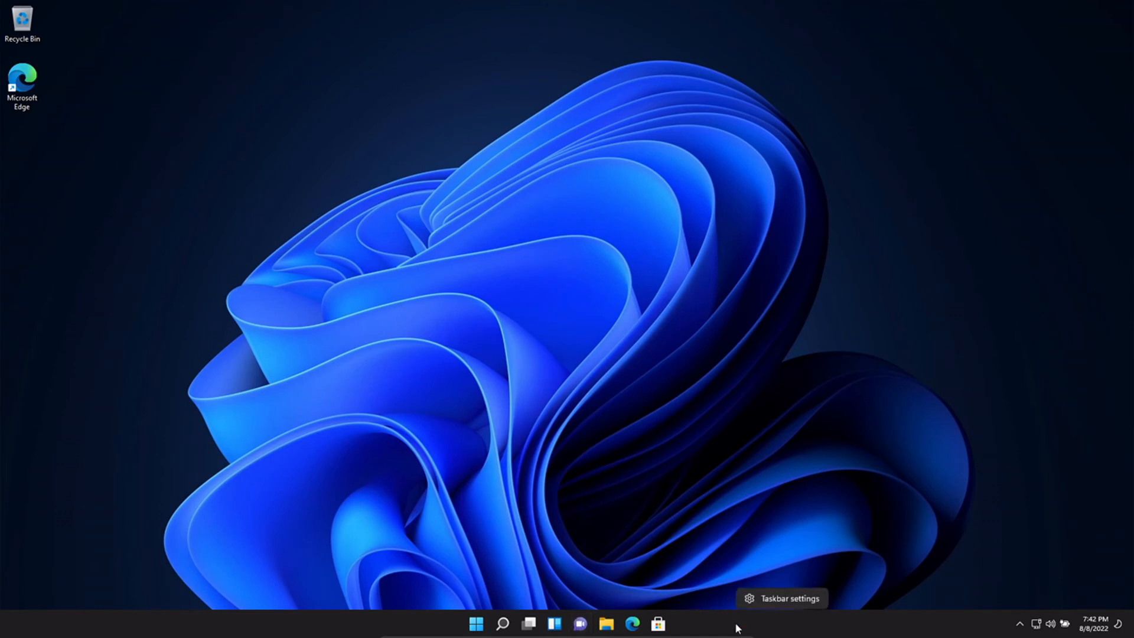
{"action": "left_click", "coordinate": [759, 601]}
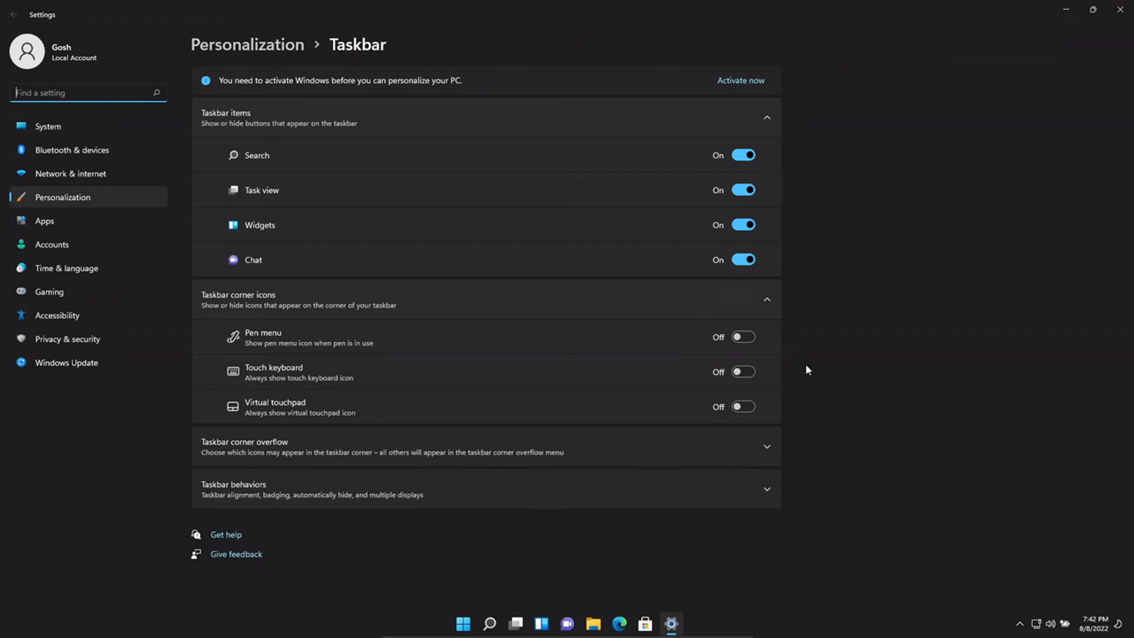
{"action": "left_click", "coordinate": [746, 260]}
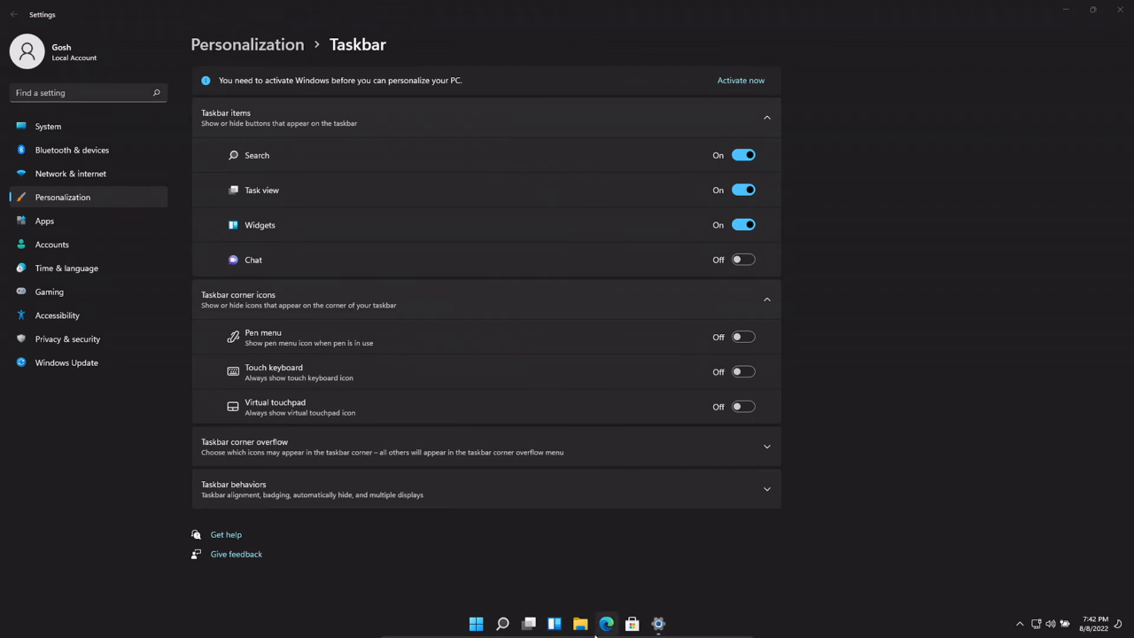
- Preview the Widgets board and Task view, then switch Widgets and Search off
{"action": "left_click", "coordinate": [551, 626]}
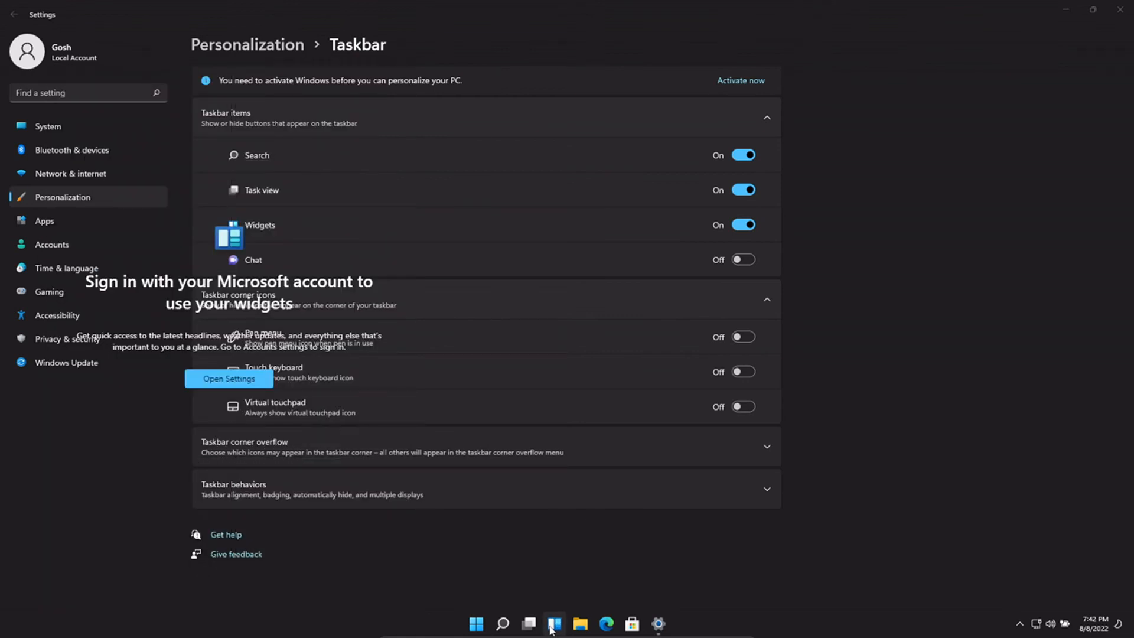
{"action": "left_click_drag", "start_coordinate": [957, 14], "coordinate": [712, 5]}
{"action": "left_click", "coordinate": [745, 227]}
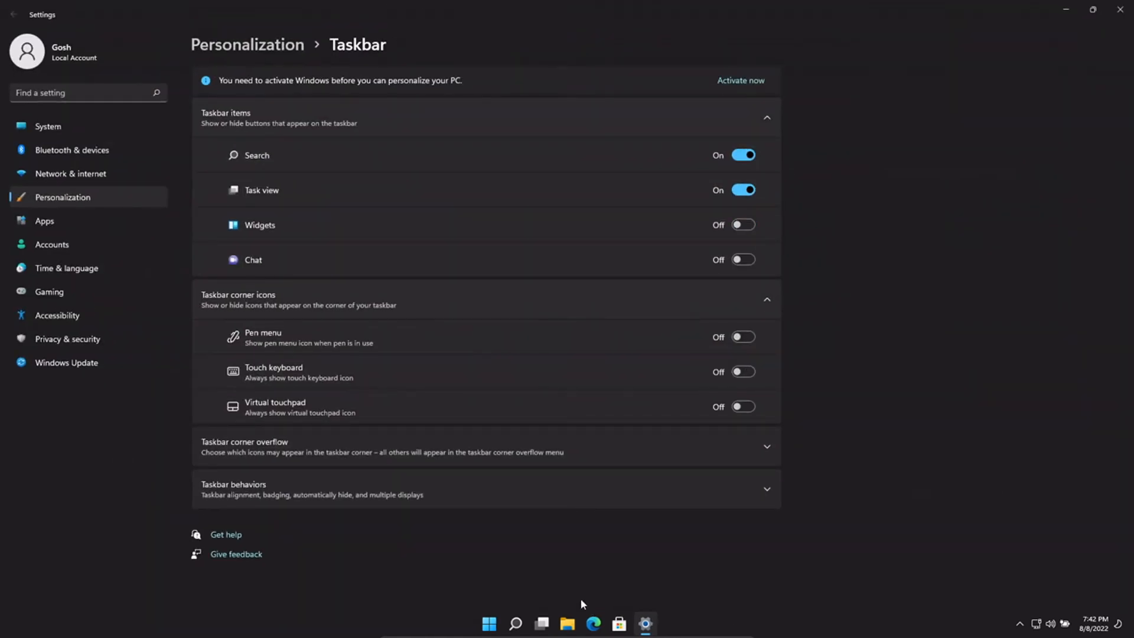
{"action": "left_click", "coordinate": [543, 624]}
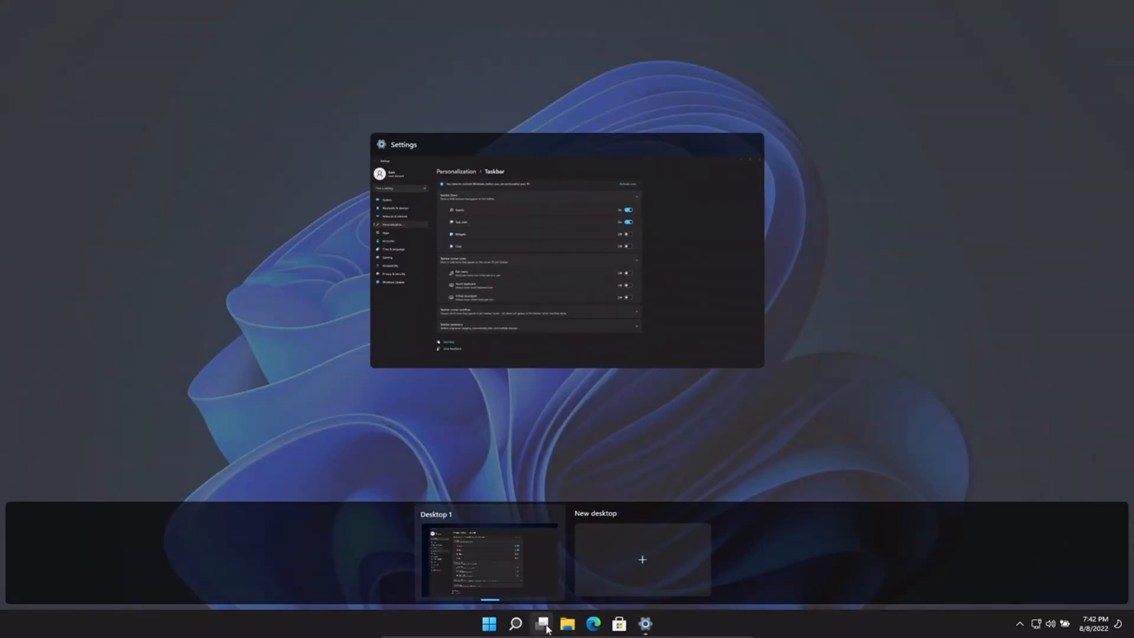
{"action": "left_click", "coordinate": [543, 624]}
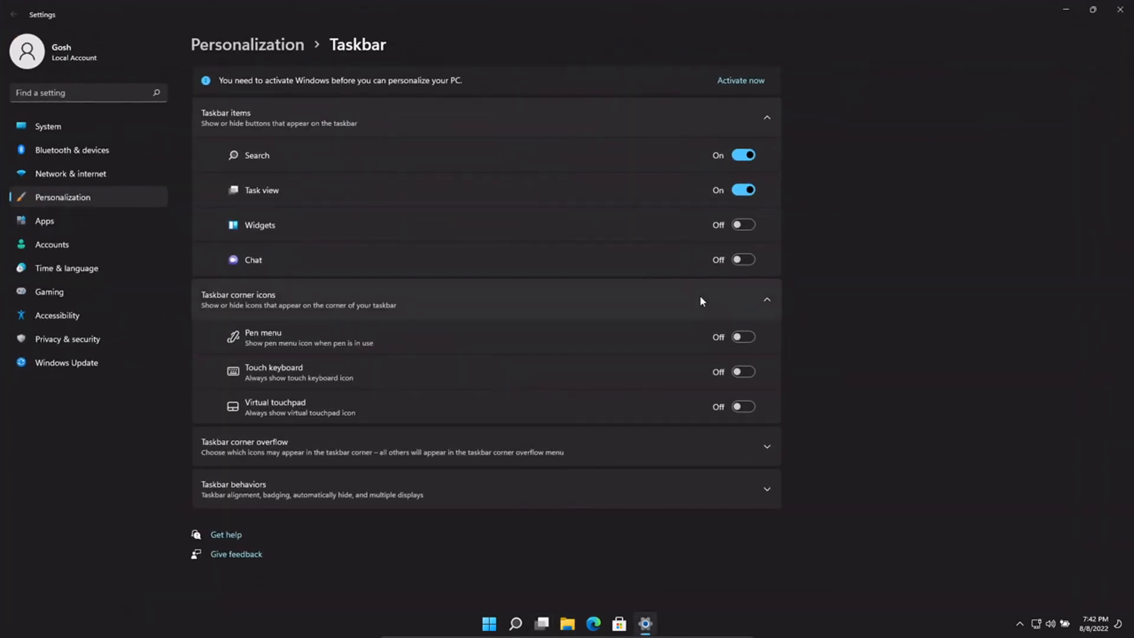
{"action": "left_click", "coordinate": [747, 155]}
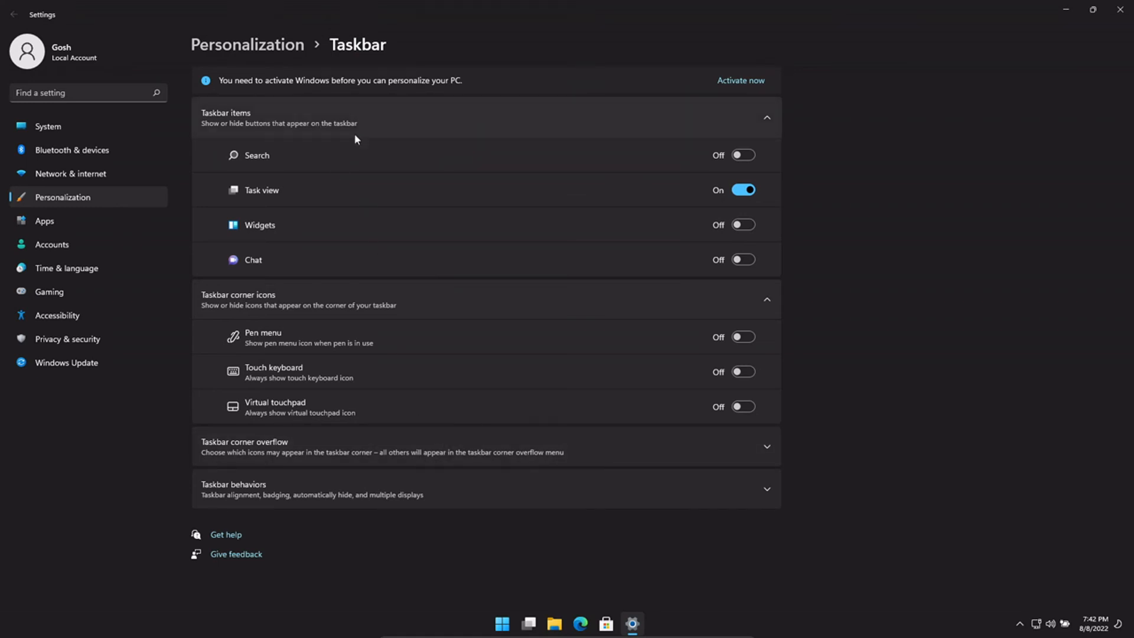
- Expand Taskbar behaviors, try Left alignment with the Start menu, then return to Center
{"action": "left_click", "coordinate": [593, 478]}
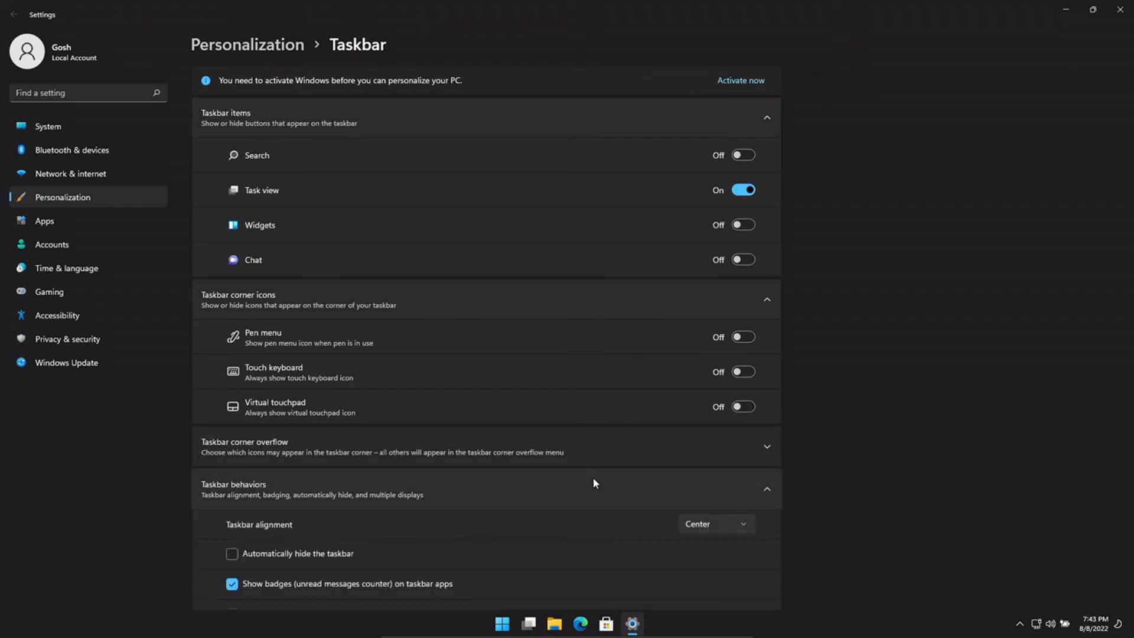
{"action": "scroll", "coordinate": [618, 481], "scroll_direction": "down", "scroll_amount": 3}
{"action": "left_click", "coordinate": [694, 379]}
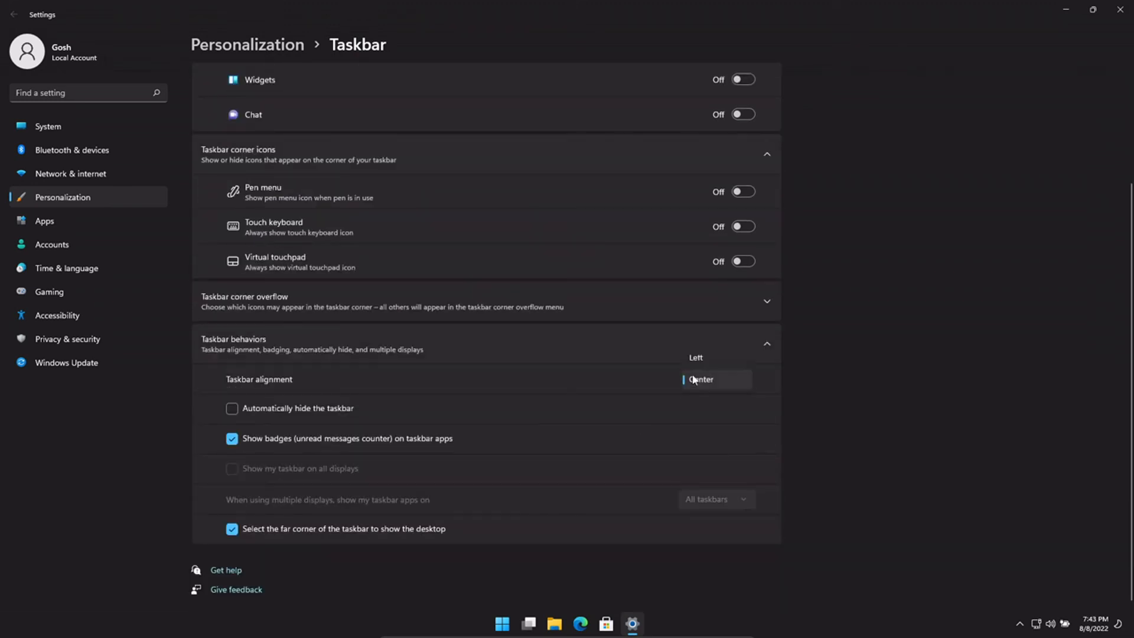
{"action": "left_click", "coordinate": [697, 357]}
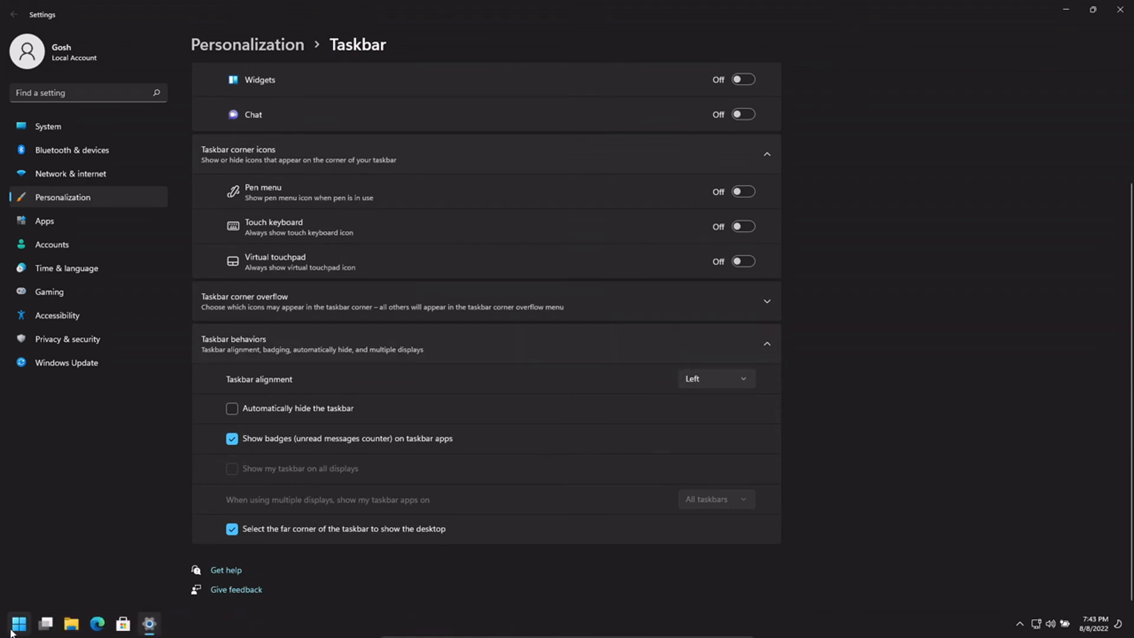
{"action": "left_click", "coordinate": [12, 632]}
{"action": "left_click", "coordinate": [11, 632]}
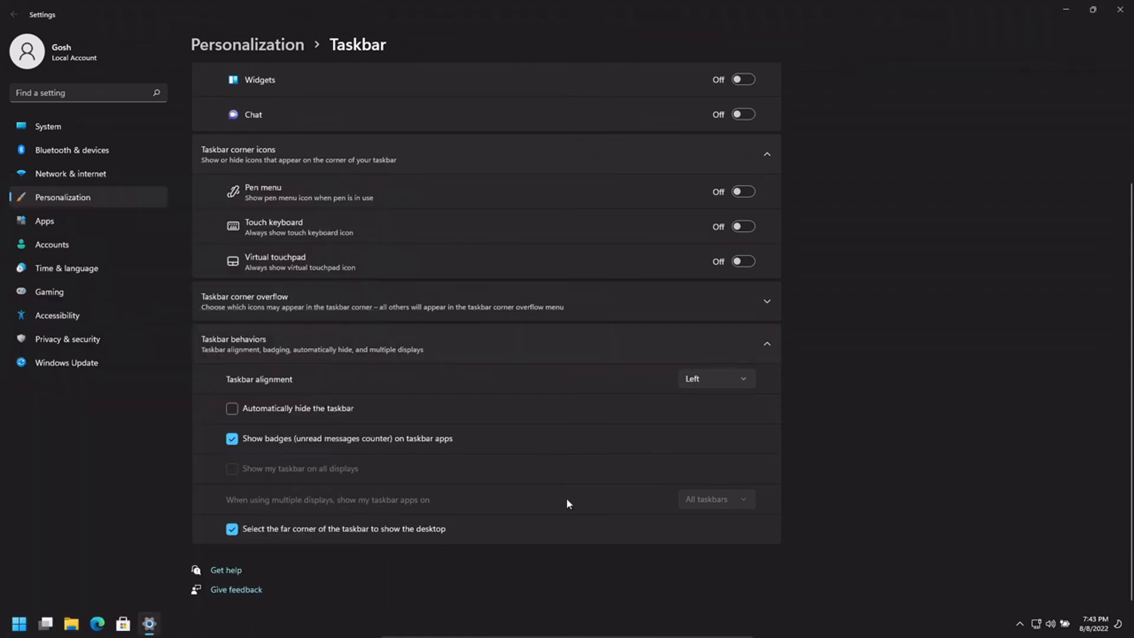
{"action": "left_click", "coordinate": [721, 379]}
{"action": "left_click", "coordinate": [717, 394]}
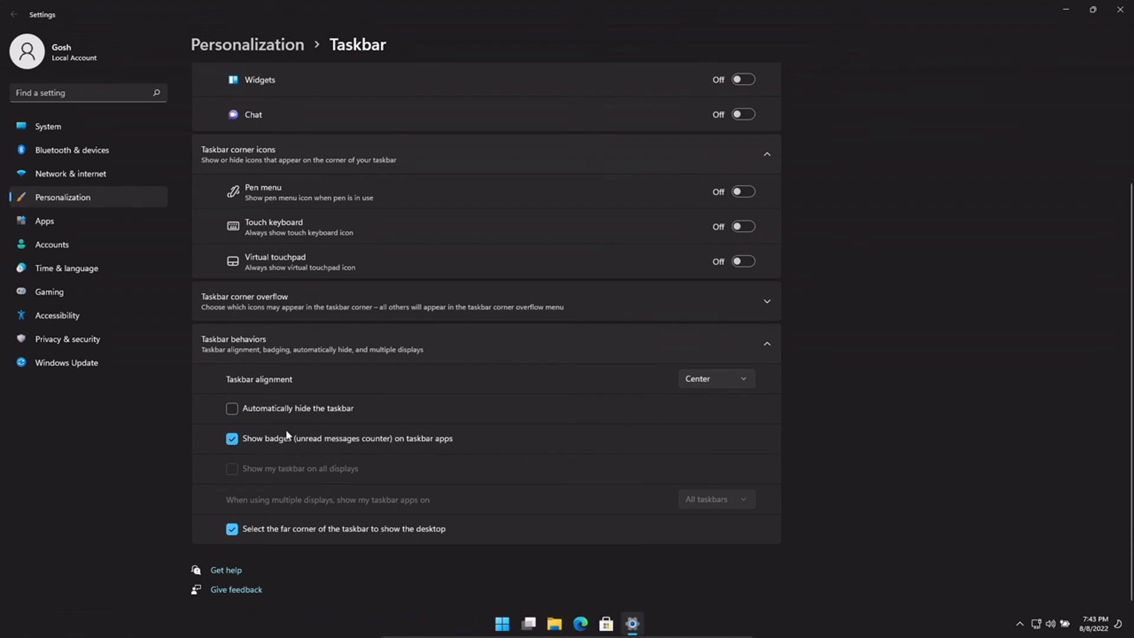
- Bring up and dismiss the taskbar's quick options from the taskbar corner
{"action": "scroll", "coordinate": [286, 418], "scroll_direction": "up", "scroll_amount": 1}
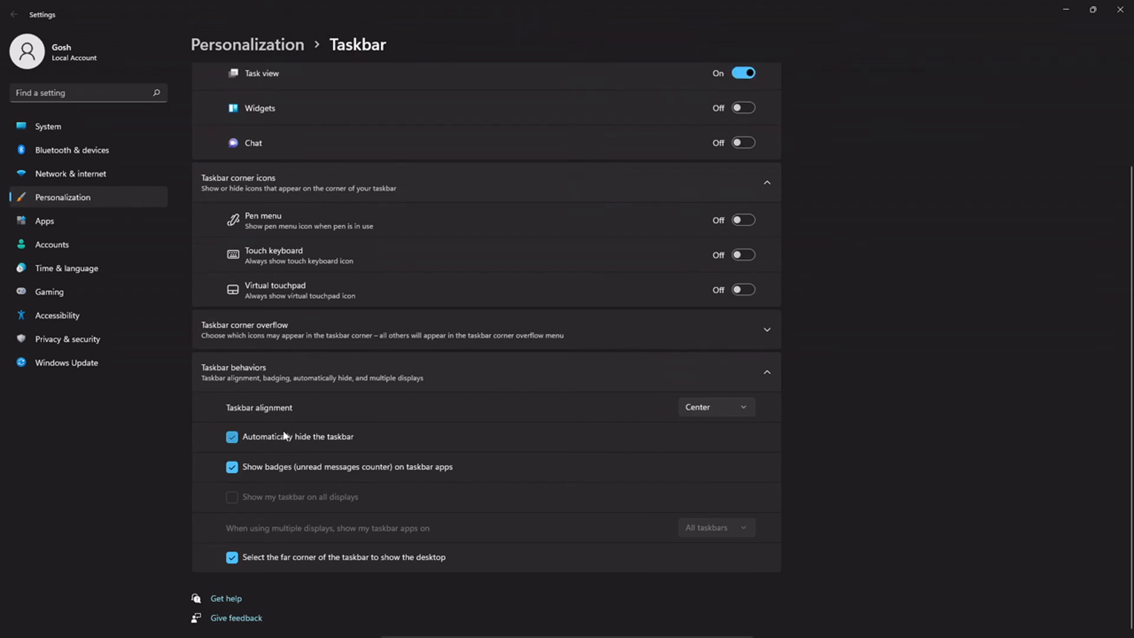
{"action": "left_click", "coordinate": [854, 623]}
{"action": "right_click", "coordinate": [880, 634]}
{"action": "left_click", "coordinate": [880, 632]}
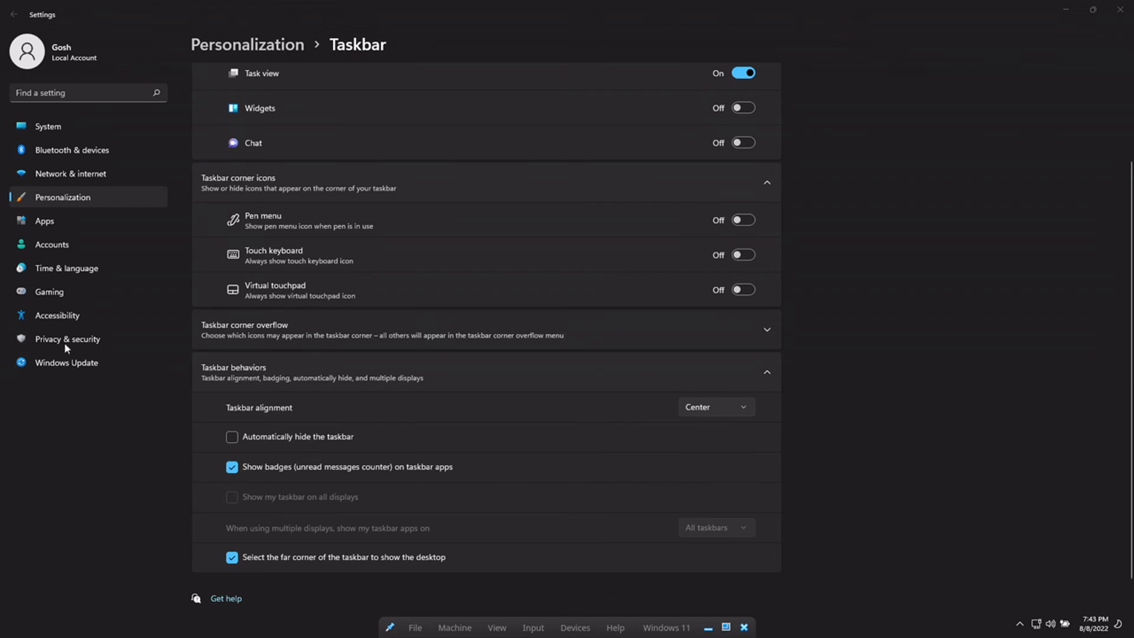
- Look through Gaming, Accounts and Privacy & security, start the Windows Update downloads, and close Settings
{"action": "left_click", "coordinate": [57, 292]}
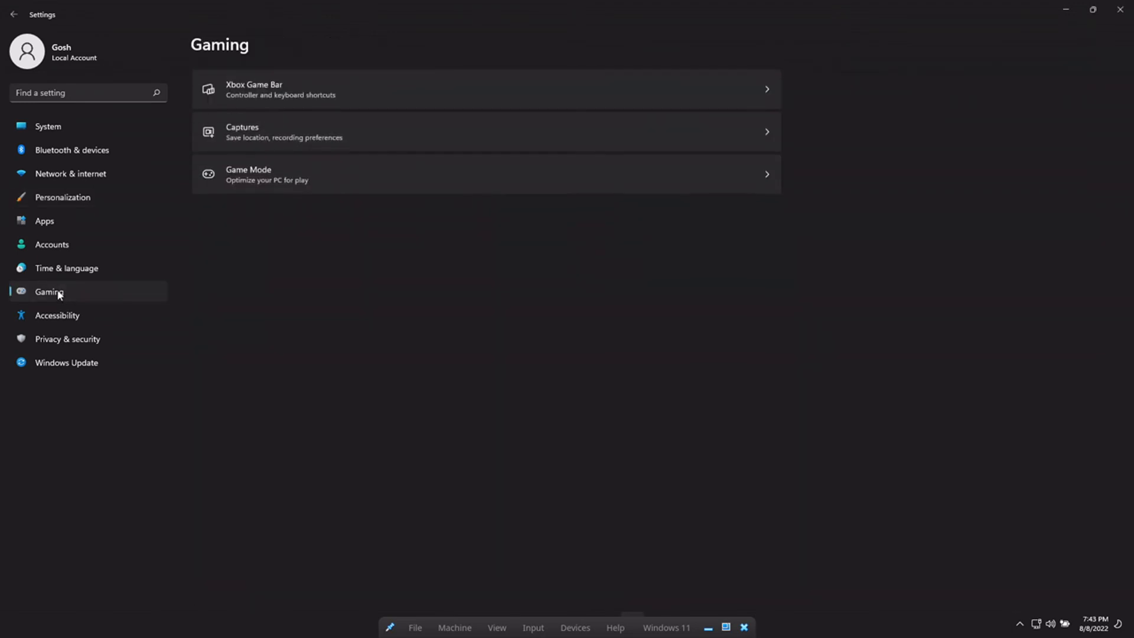
{"action": "left_click", "coordinate": [49, 246]}
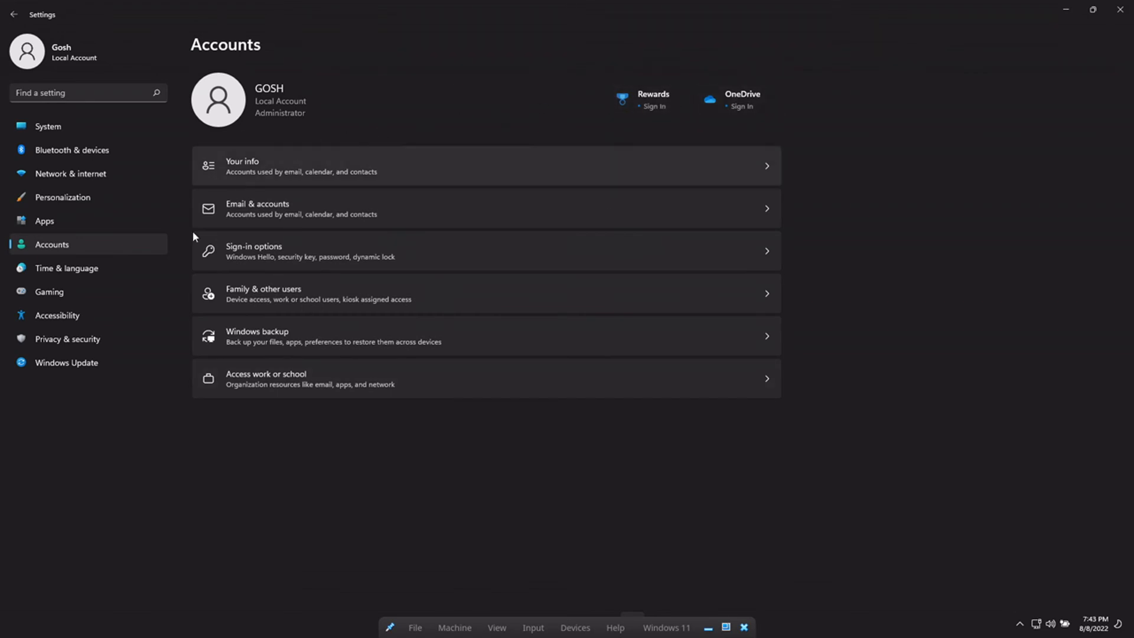
{"action": "left_click", "coordinate": [78, 341]}
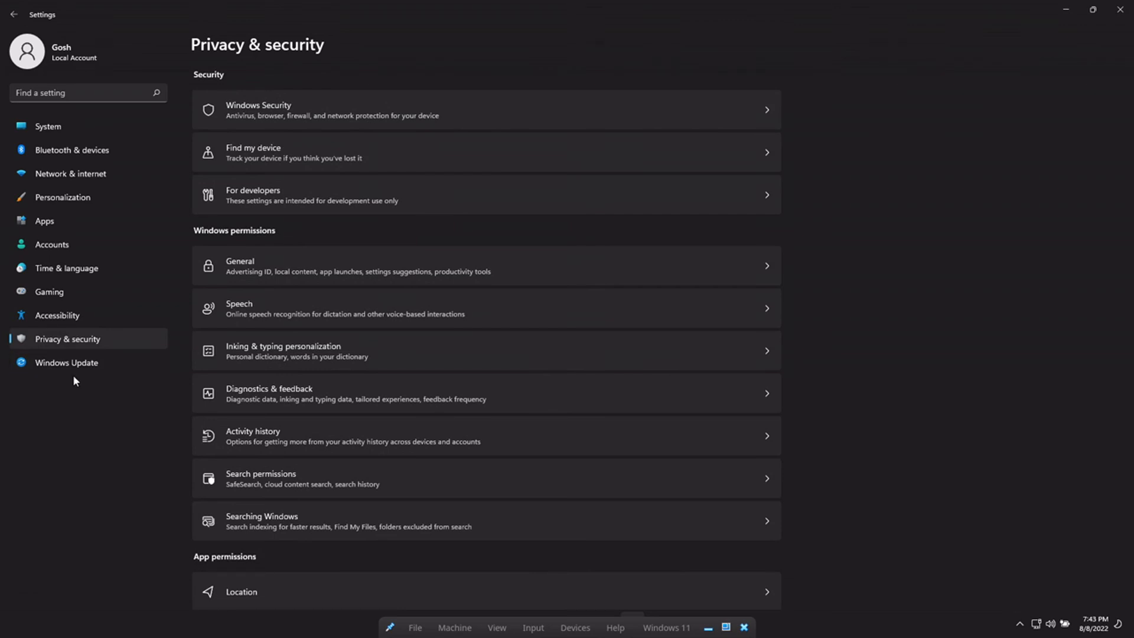
{"action": "left_click", "coordinate": [67, 360]}
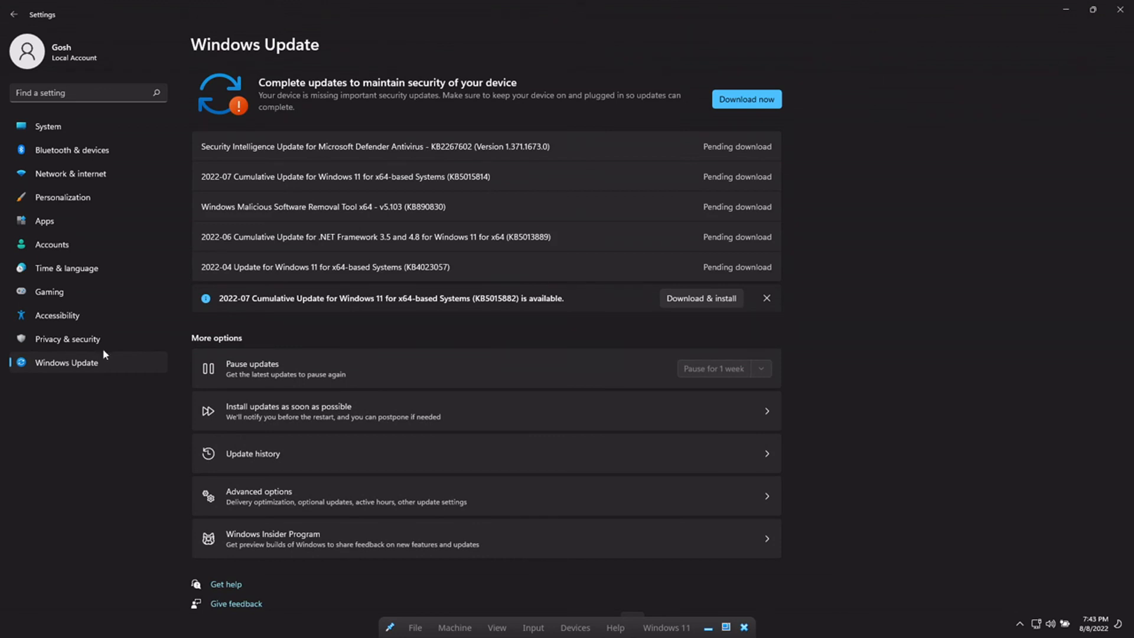
{"action": "scroll", "coordinate": [437, 248], "scroll_direction": "down", "scroll_amount": 2}
{"action": "scroll", "coordinate": [436, 247], "scroll_direction": "up", "scroll_amount": 2}
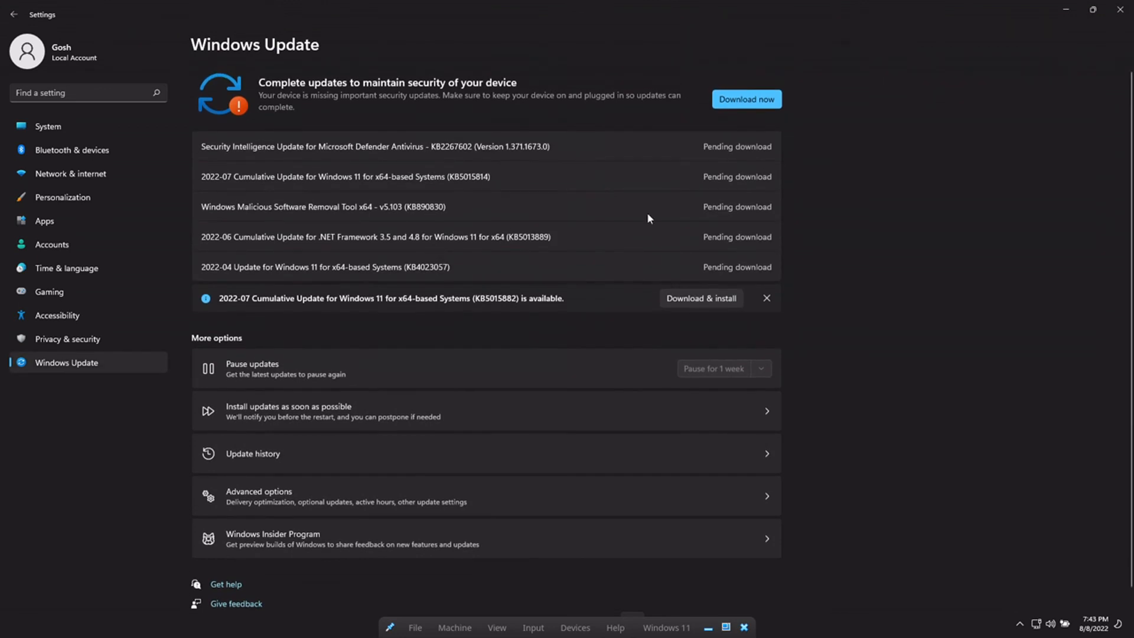
{"action": "left_click", "coordinate": [742, 100]}
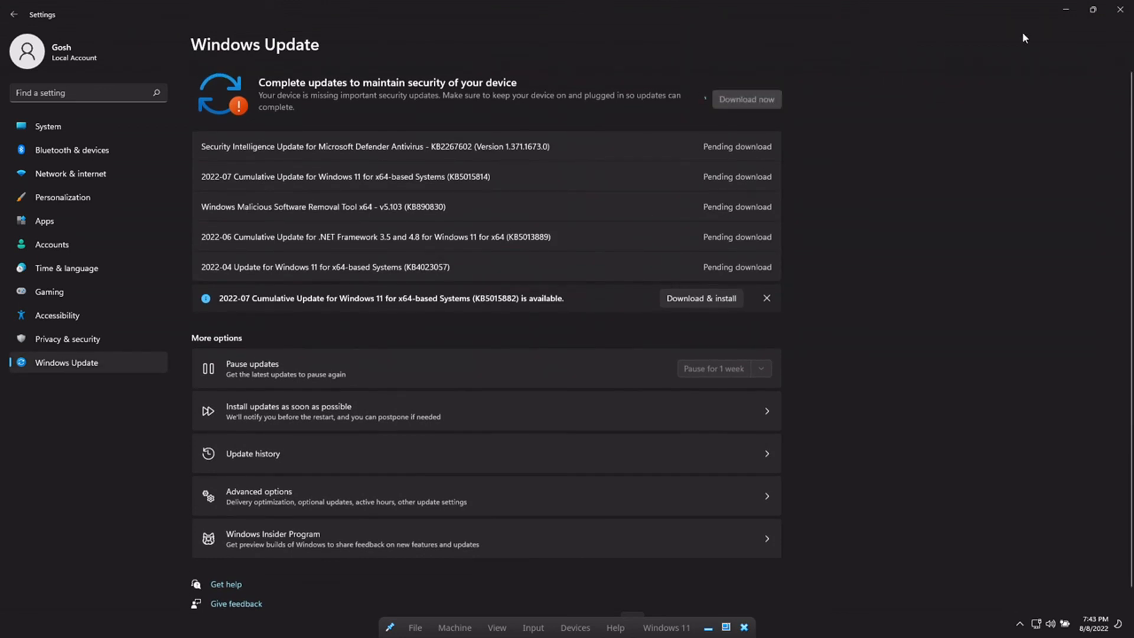
{"action": "left_click", "coordinate": [1120, 10]}
- Open Control Panel via a 'control' search, maximize it, and show items as large icons
{"action": "key", "text": "super"}
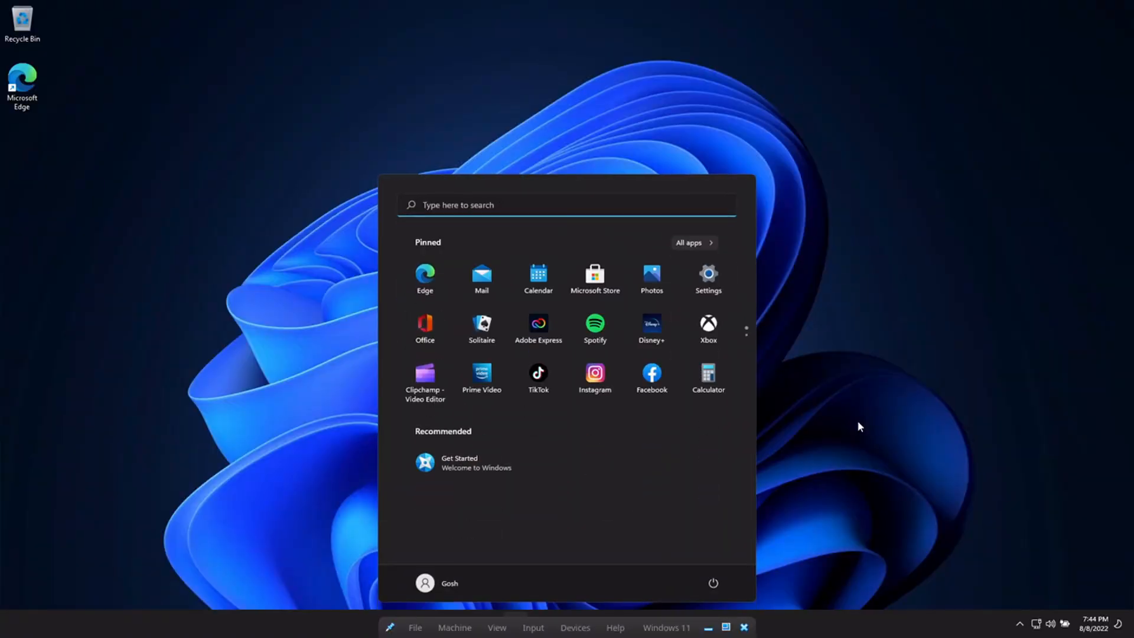
{"action": "type", "text": "control"}
{"action": "key", "text": "Return"}
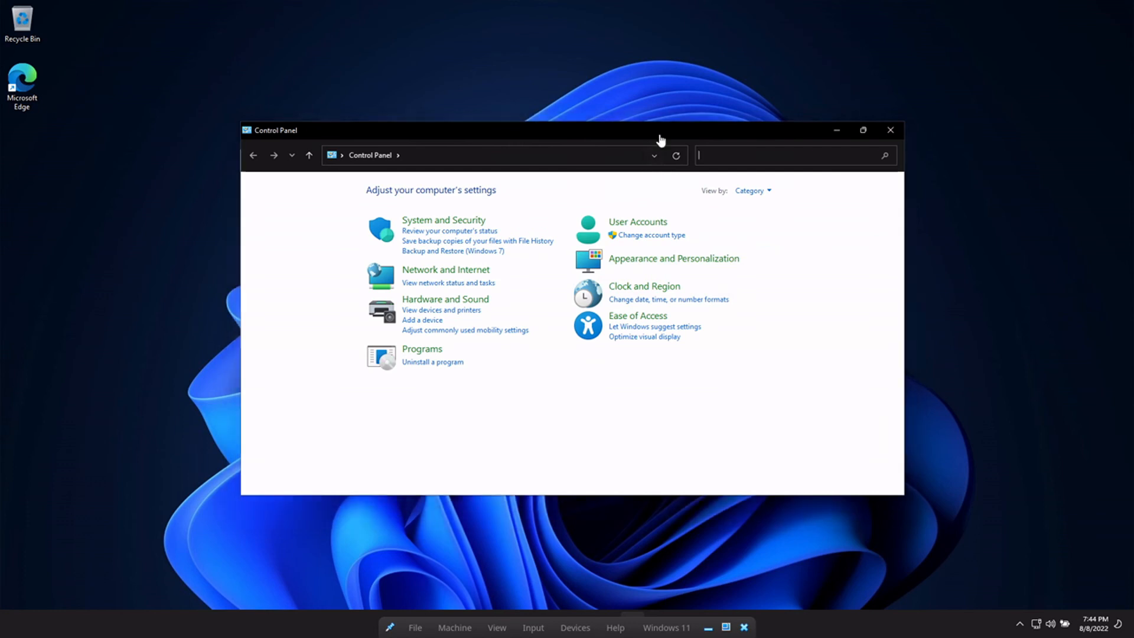
{"action": "double_click", "coordinate": [660, 135]}
{"action": "left_click", "coordinate": [745, 64]}
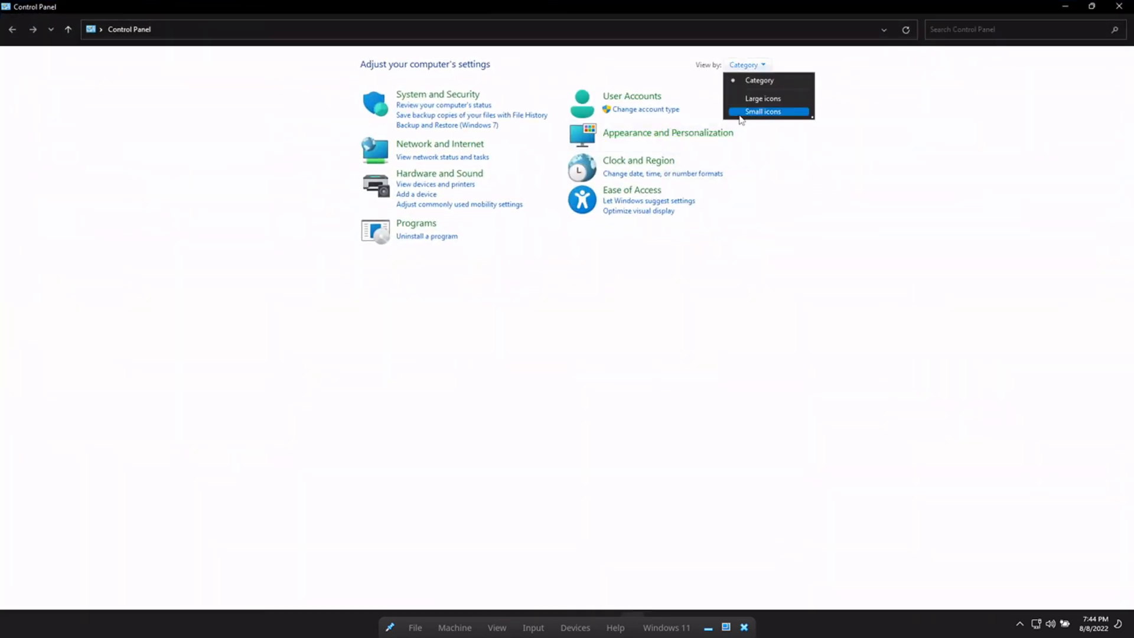
{"action": "left_click", "coordinate": [762, 111]}
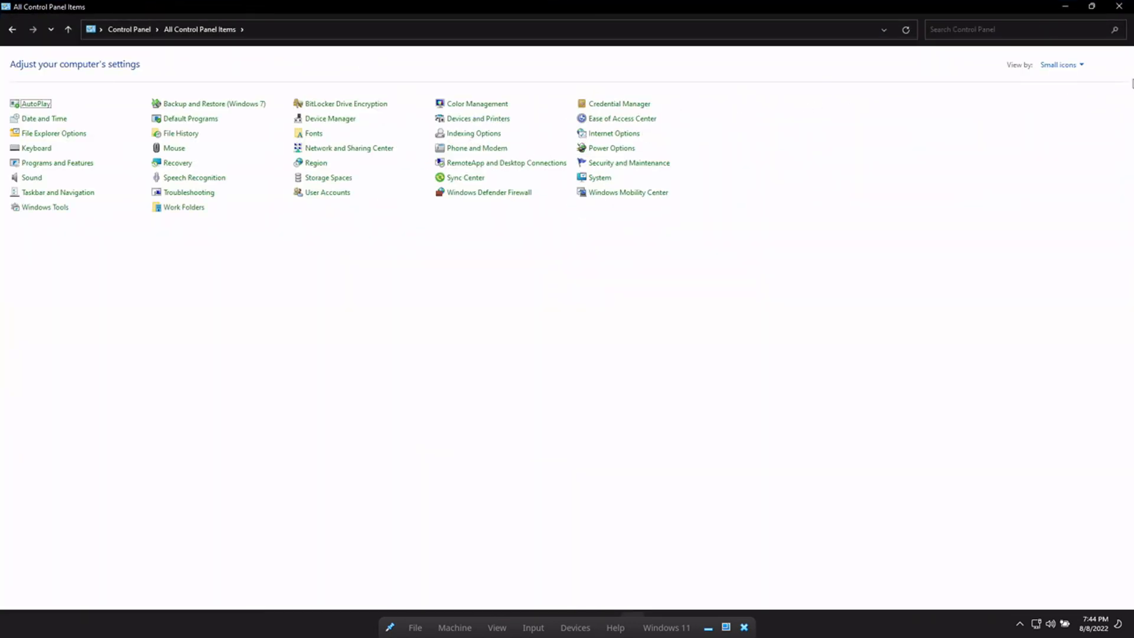
{"action": "left_click", "coordinate": [1080, 65]}
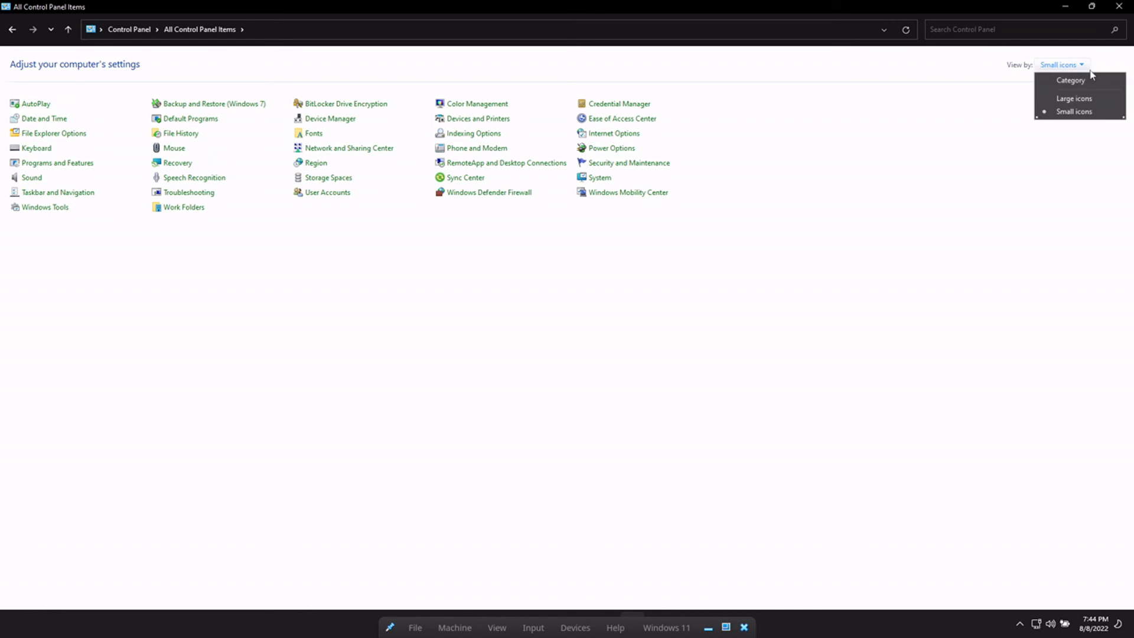
{"action": "left_click", "coordinate": [1067, 98]}
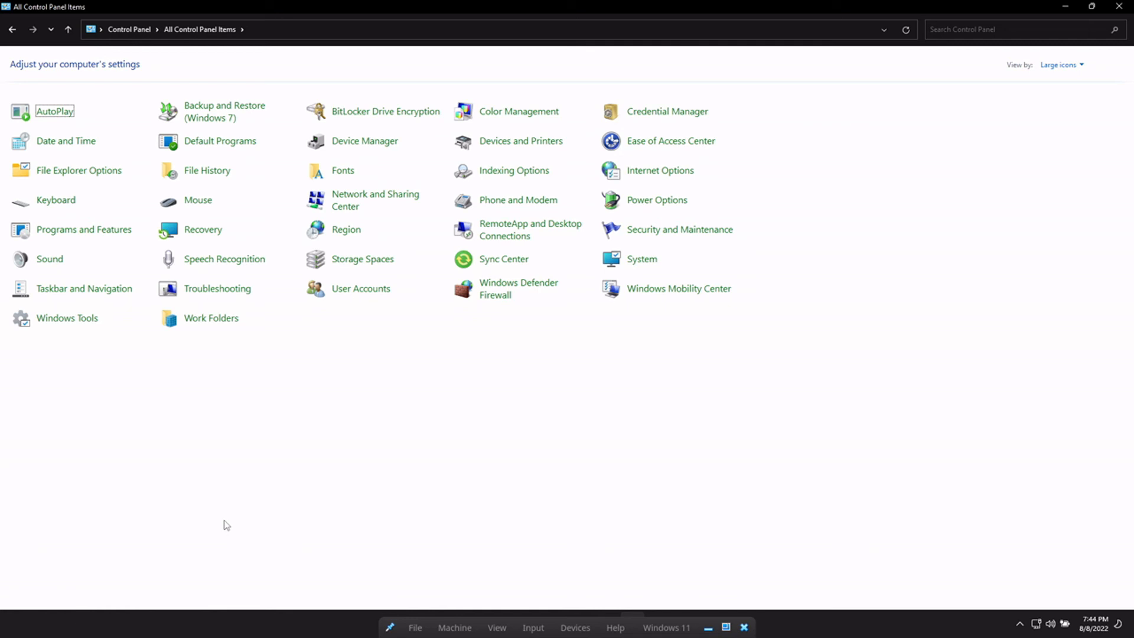
- Open and close Sound and File Explorer Options, then cancel Phone and Modem's location prompt
{"action": "left_click", "coordinate": [55, 264]}
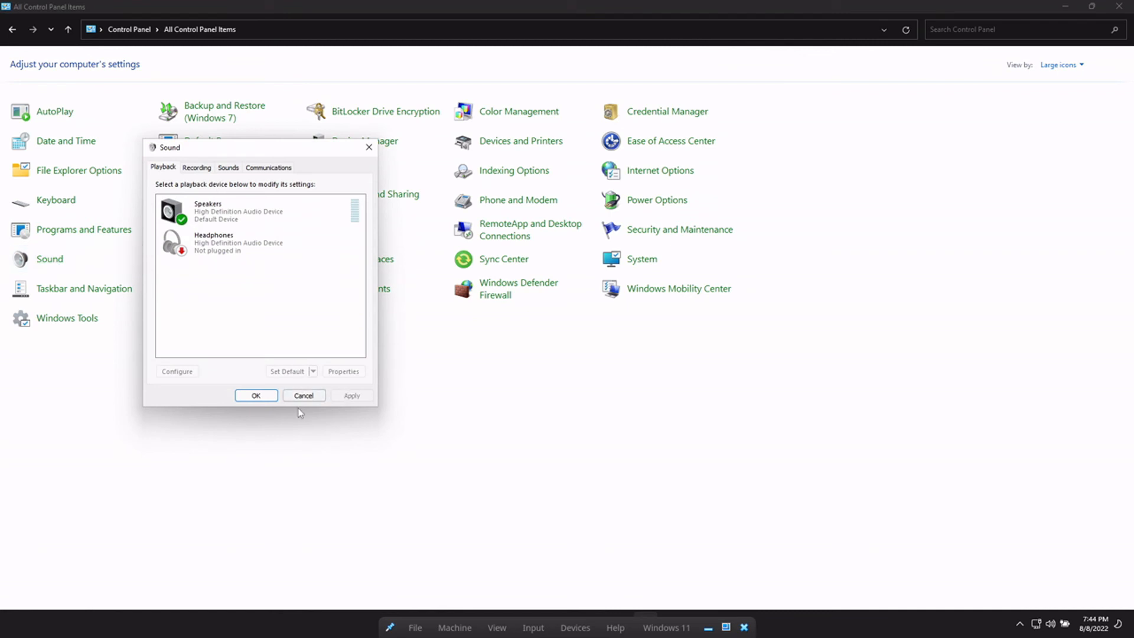
{"action": "left_click", "coordinate": [302, 395]}
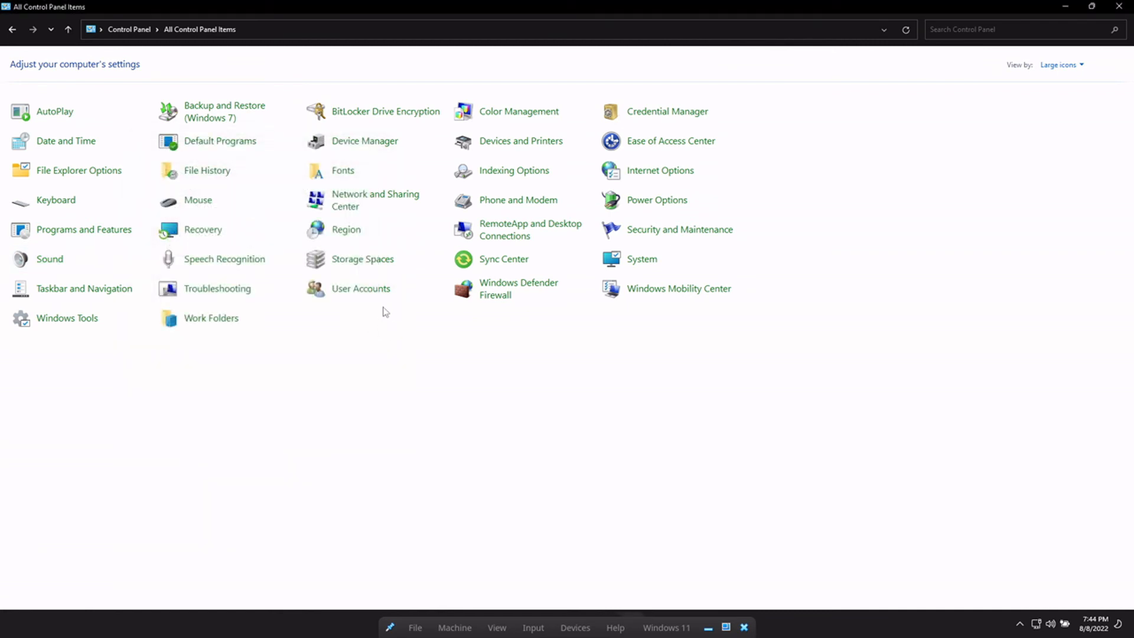
{"action": "left_click", "coordinate": [82, 173]}
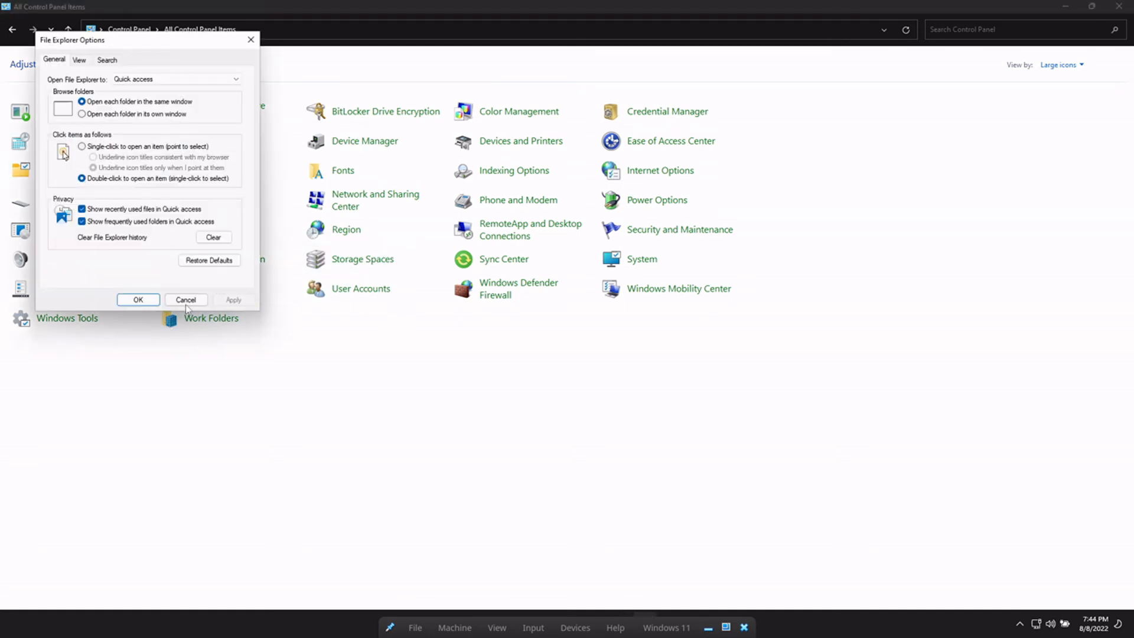
{"action": "left_click", "coordinate": [185, 300]}
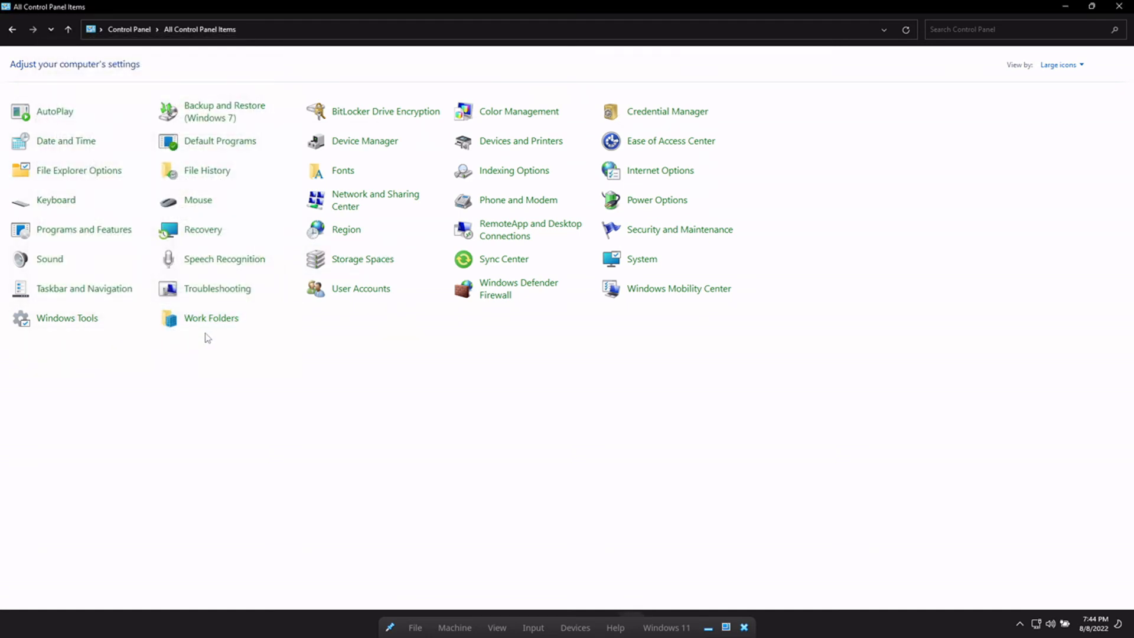
{"action": "left_click", "coordinate": [499, 206]}
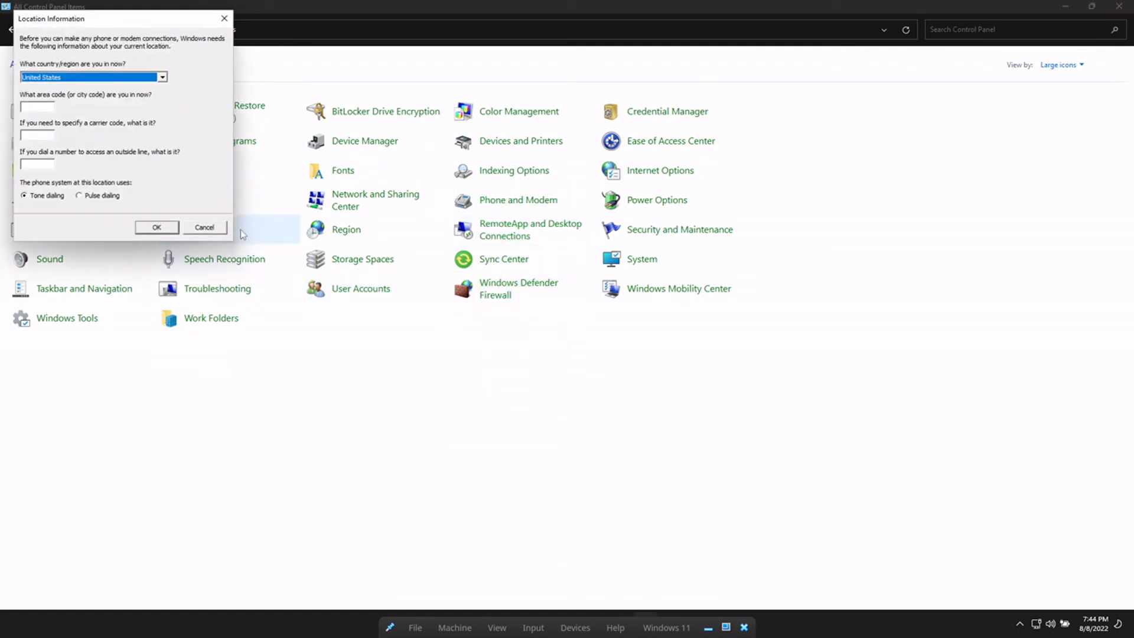
{"action": "left_click", "coordinate": [211, 222]}
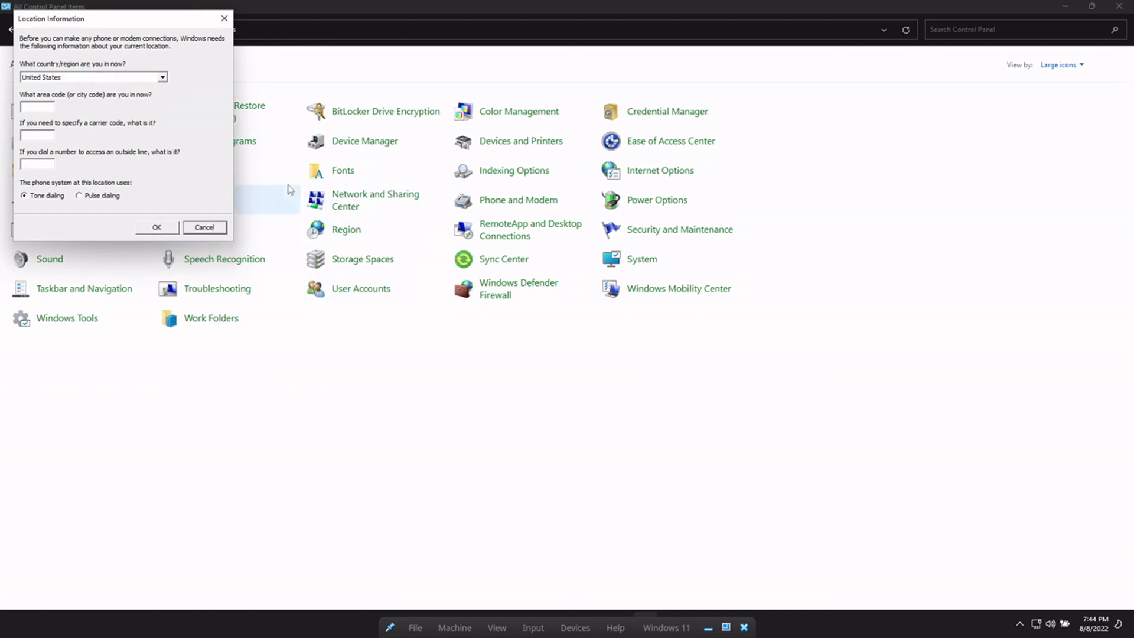
{"action": "left_click", "coordinate": [205, 228]}
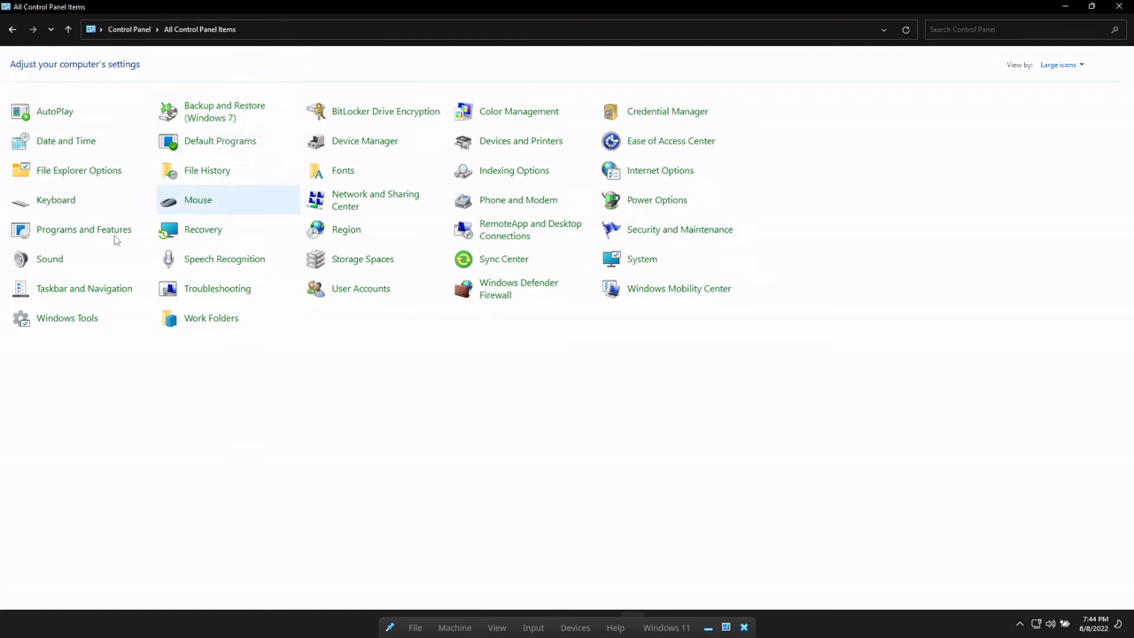
- Browse the installed programs list sorted by name, selecting Guest Additions, Edge WebView2 and Edge
{"action": "left_click", "coordinate": [75, 233]}
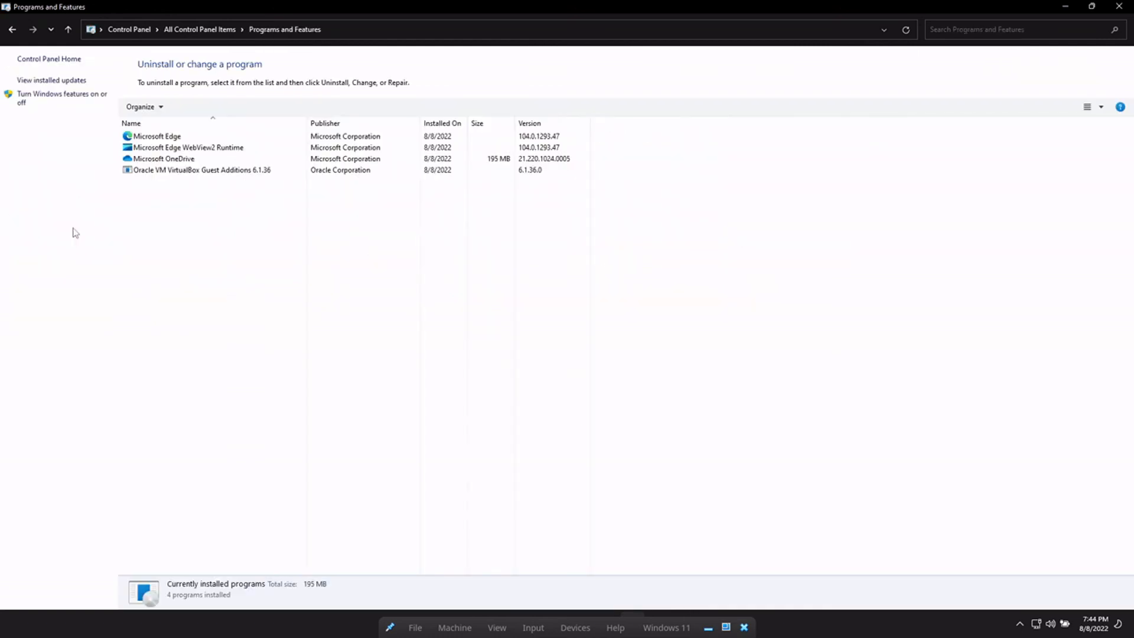
{"action": "left_click", "coordinate": [185, 171]}
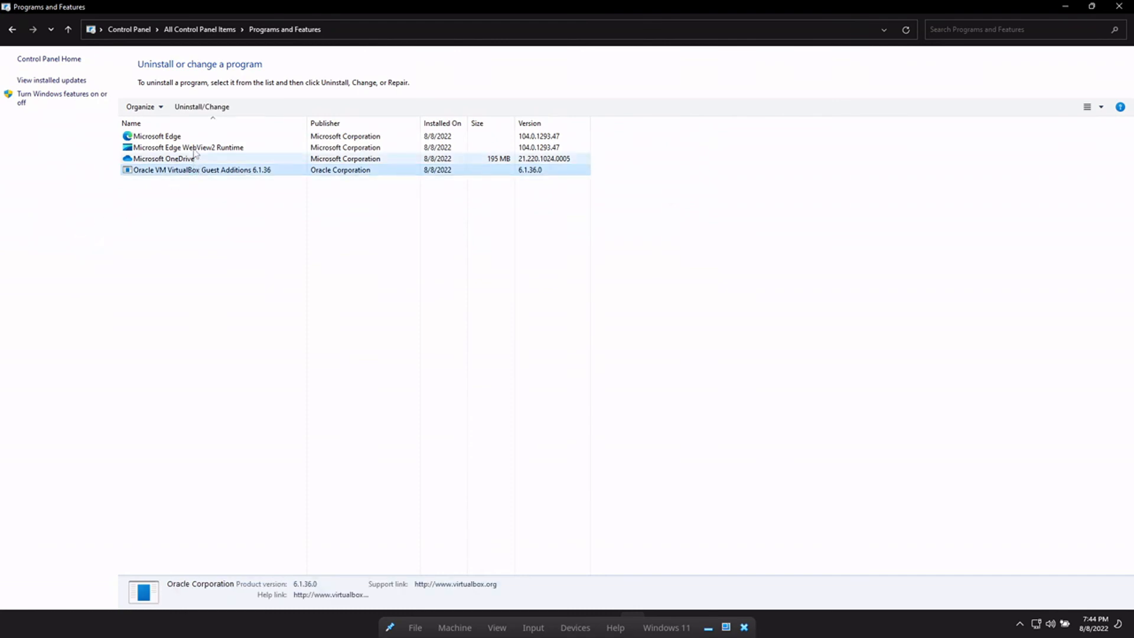
{"action": "left_click", "coordinate": [195, 148]}
{"action": "left_click", "coordinate": [195, 123]}
{"action": "left_click", "coordinate": [197, 170]}
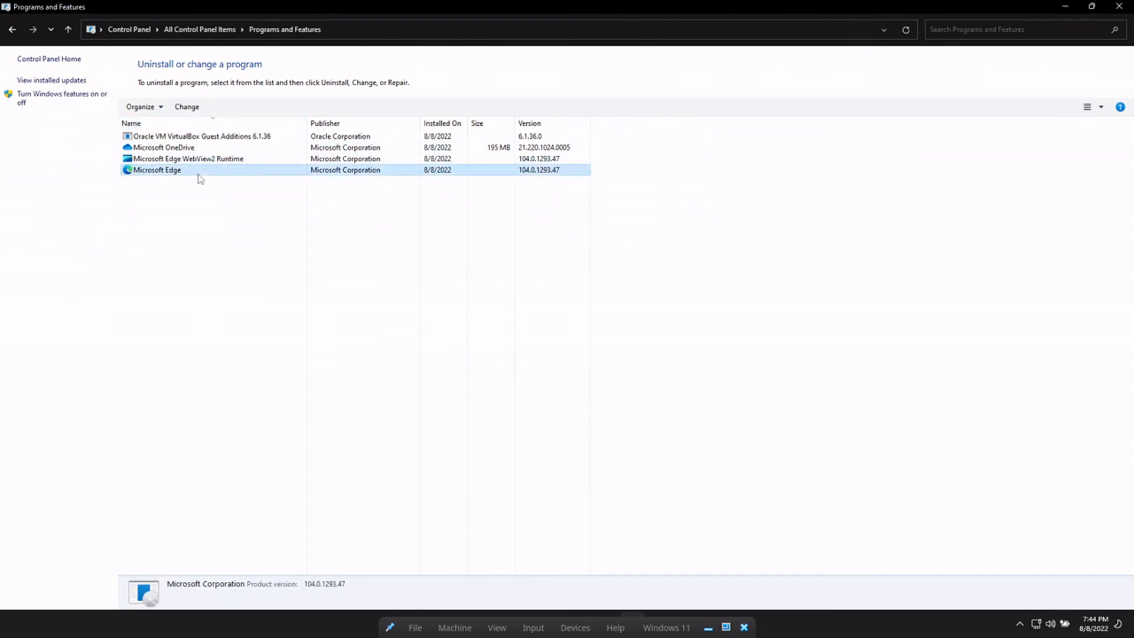
- Scroll through the optional Windows features list, then close it and Programs and Features
{"action": "left_click", "coordinate": [51, 95]}
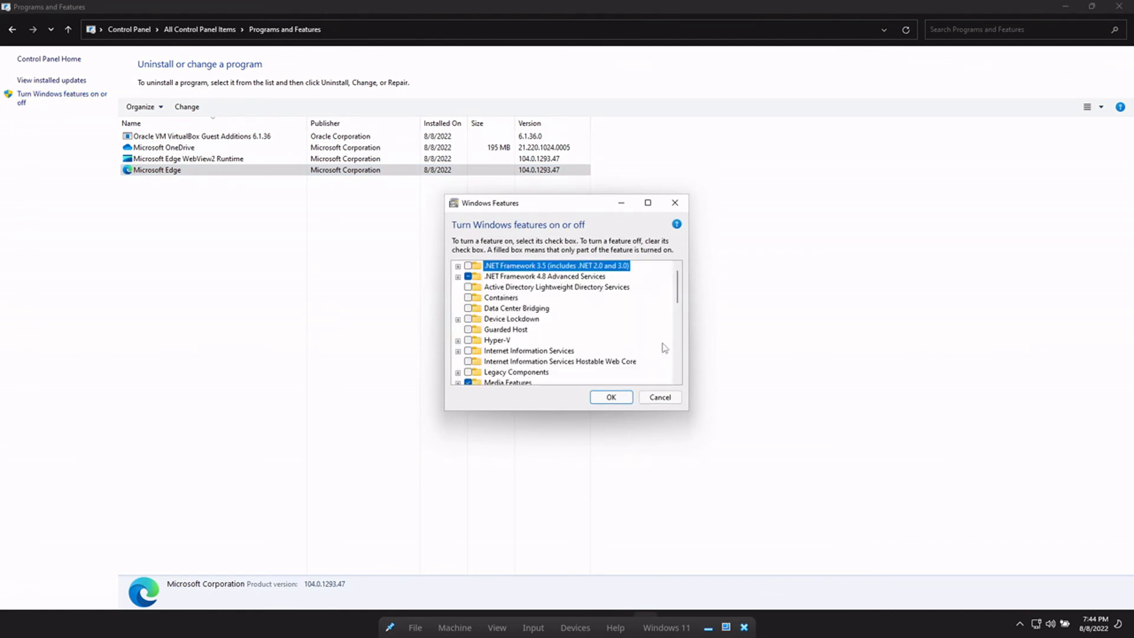
{"action": "scroll", "coordinate": [657, 346], "scroll_direction": "down", "scroll_amount": 6}
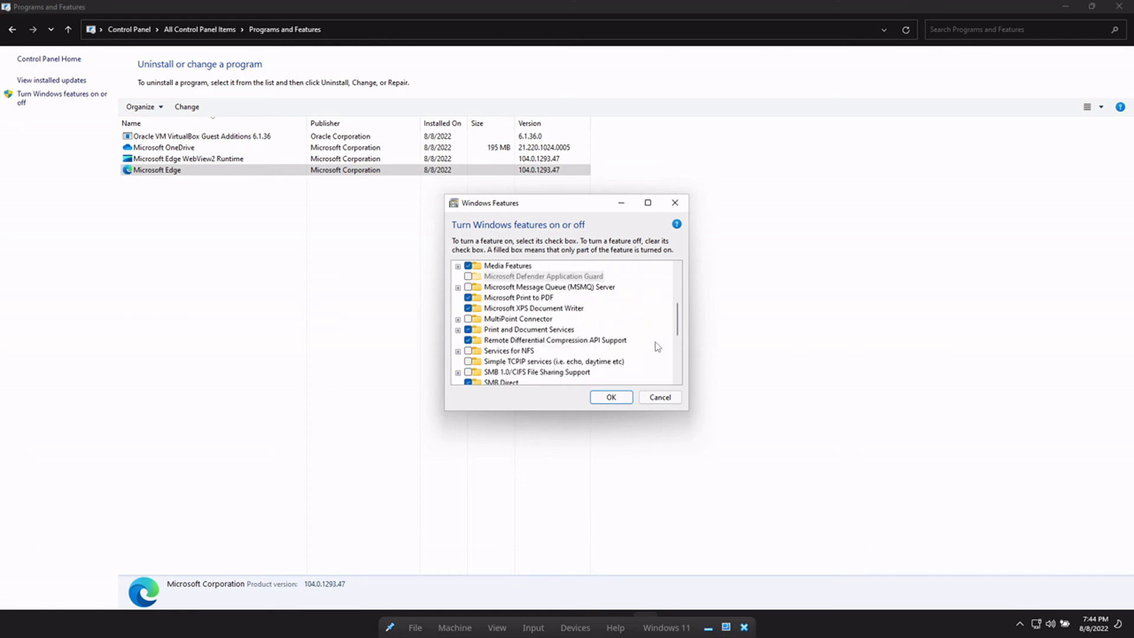
{"action": "scroll", "coordinate": [655, 347], "scroll_direction": "down", "scroll_amount": 2}
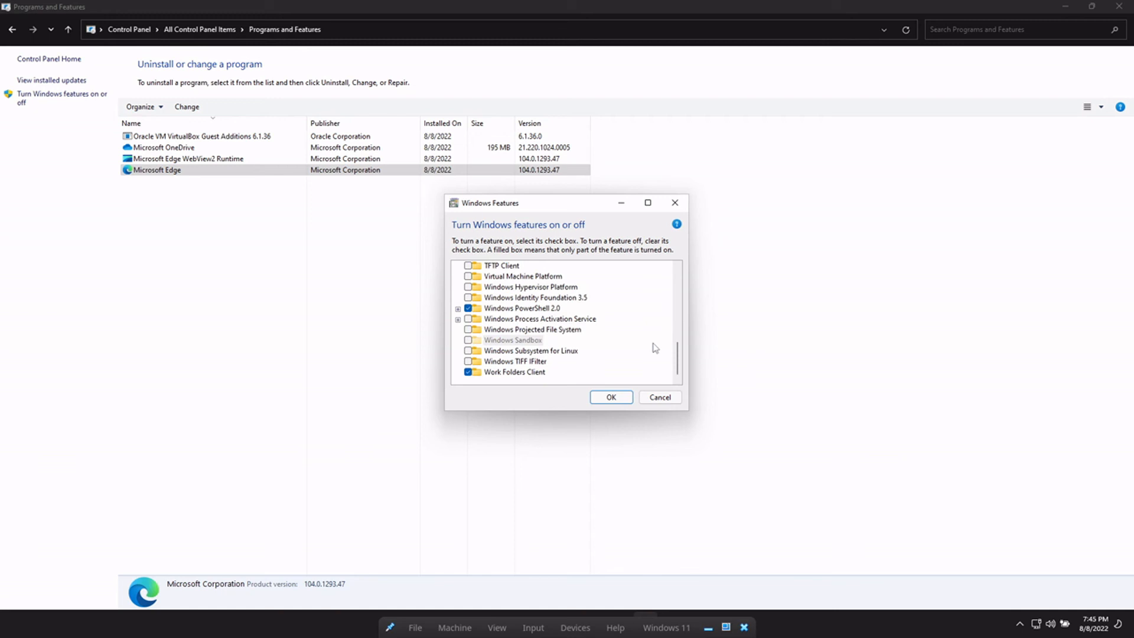
{"action": "scroll", "coordinate": [587, 334], "scroll_direction": "up", "scroll_amount": 2}
{"action": "scroll", "coordinate": [586, 334], "scroll_direction": "up", "scroll_amount": 3}
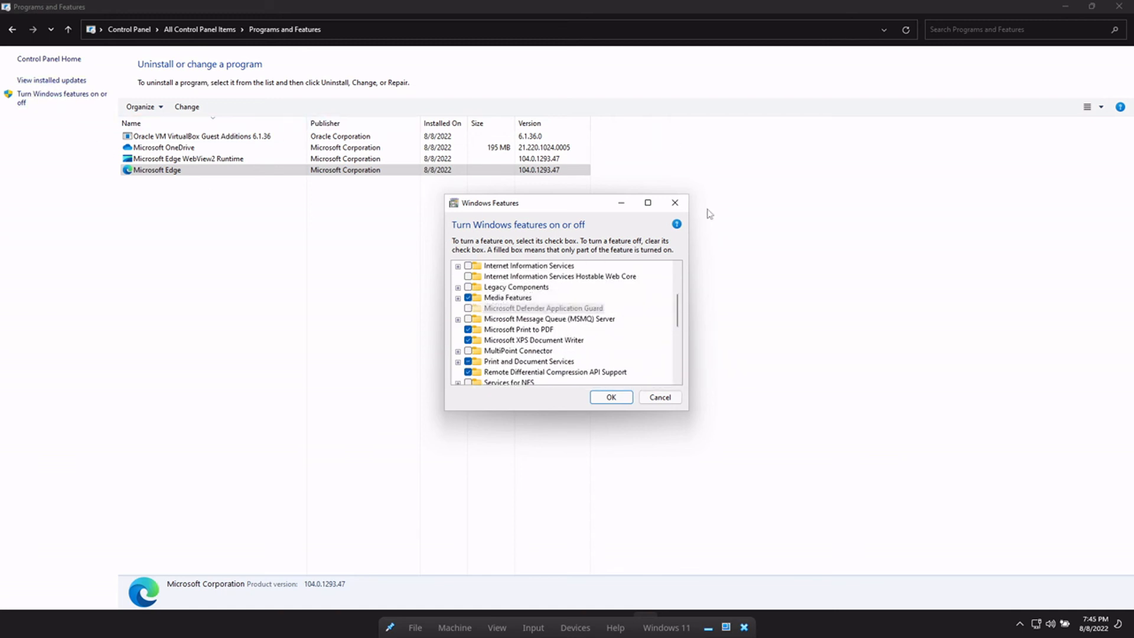
{"action": "left_click", "coordinate": [674, 202]}
{"action": "left_click", "coordinate": [1108, 6]}
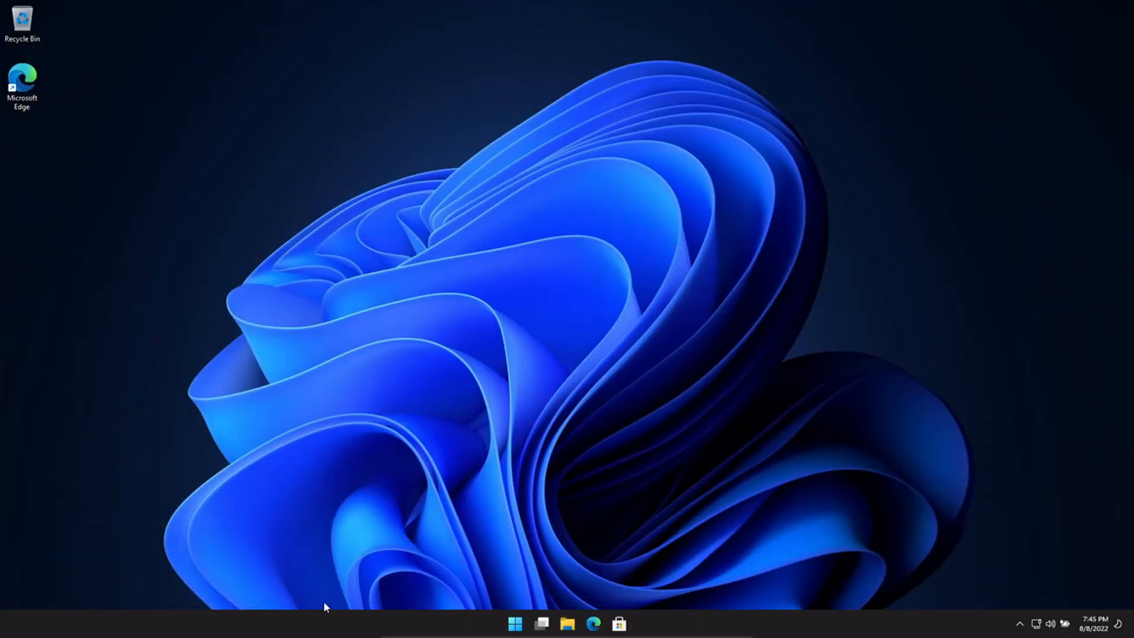
- Go to the Optional features page under Apps in Windows Settings
{"action": "key", "text": "super"}
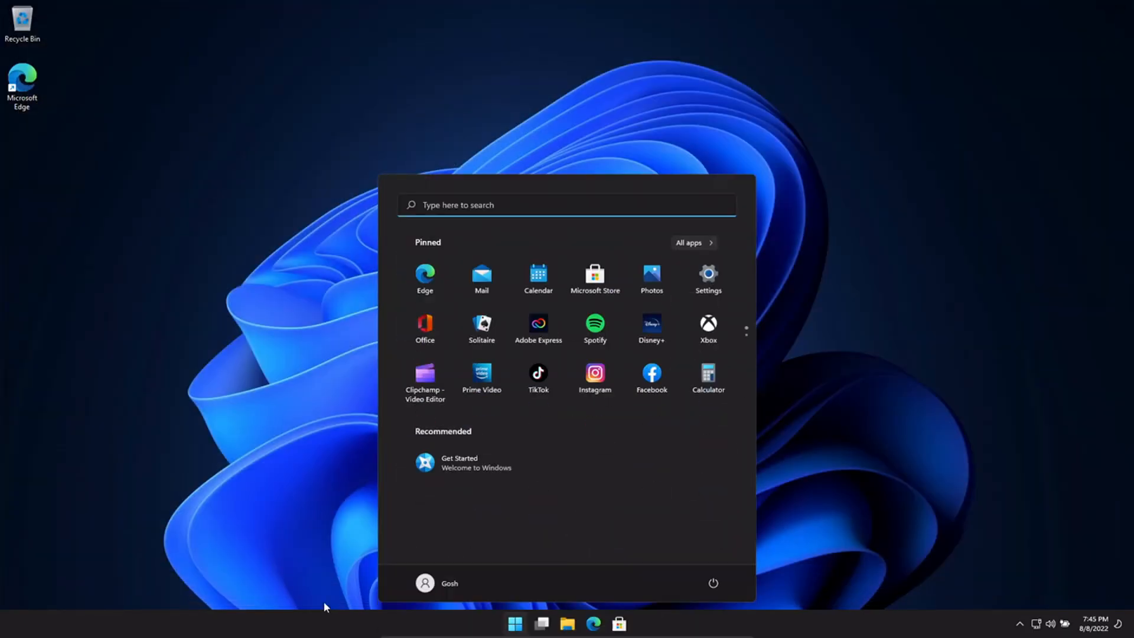
{"action": "left_click", "coordinate": [709, 275]}
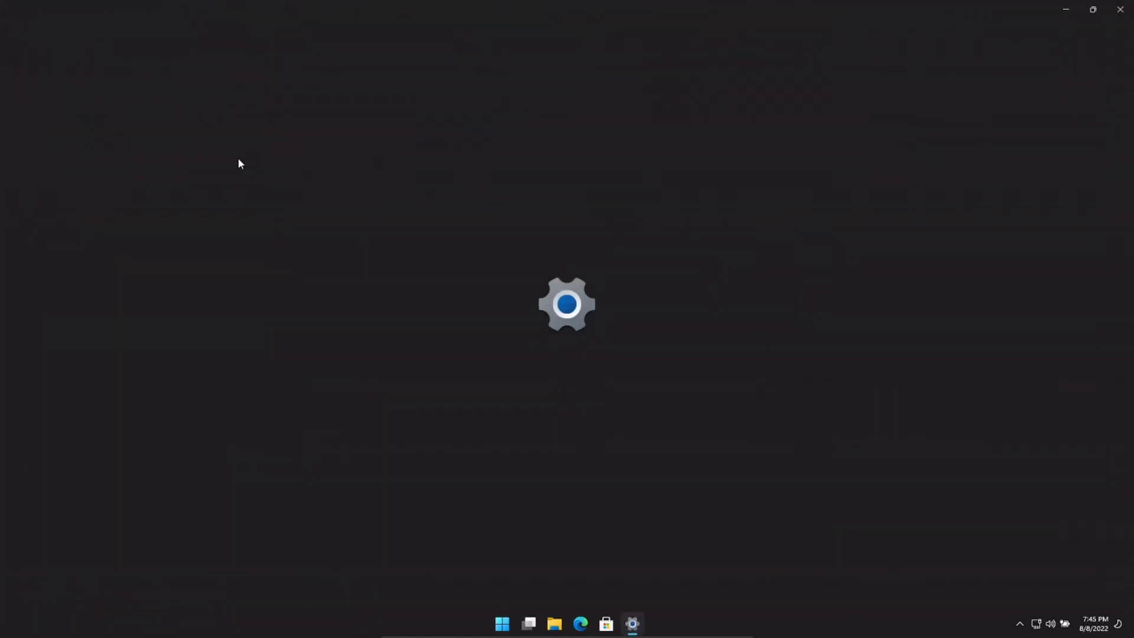
{"action": "left_click", "coordinate": [115, 220]}
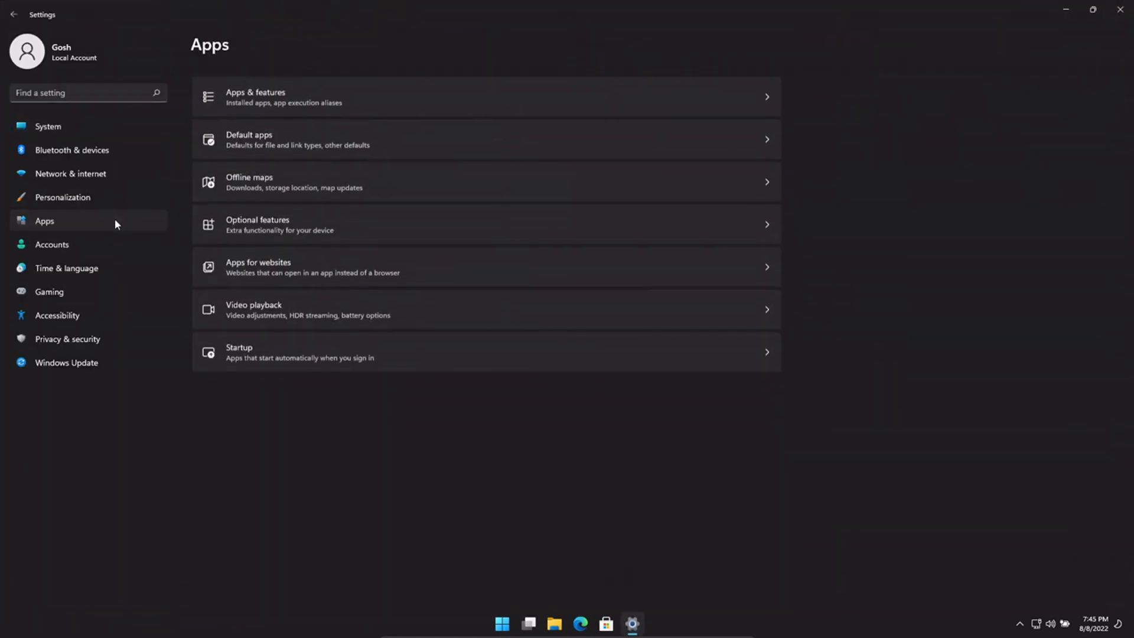
{"action": "left_click", "coordinate": [448, 212]}
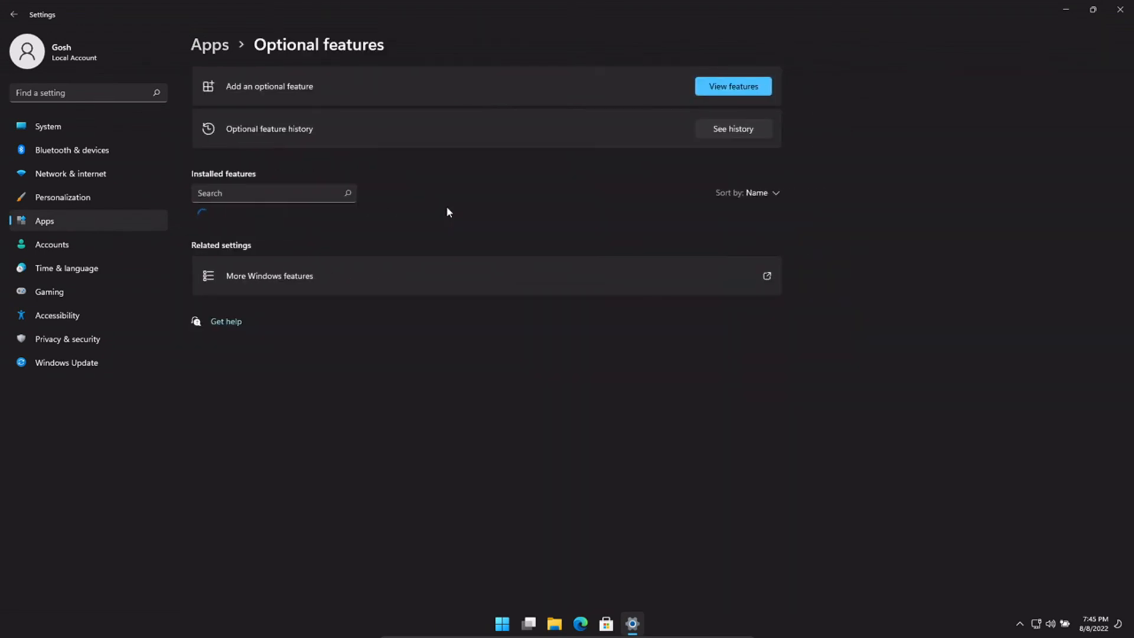
- Browse the features available to add, cancel without installing, and return to Apps
{"action": "left_click", "coordinate": [713, 83]}
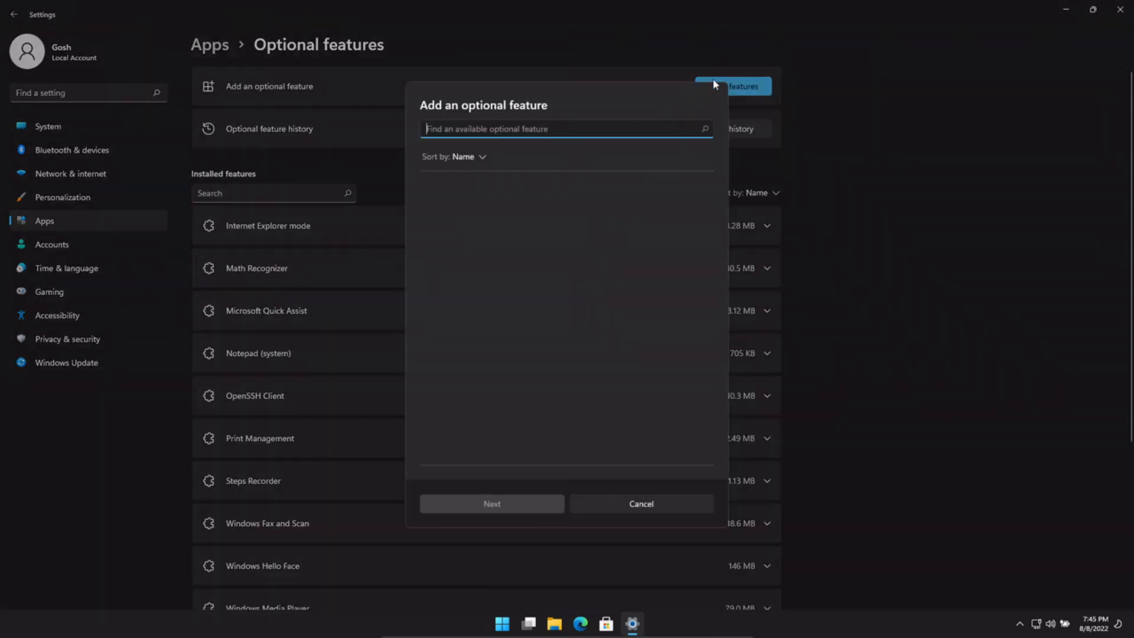
{"action": "scroll", "coordinate": [601, 204], "scroll_direction": "down", "scroll_amount": 5}
{"action": "scroll", "coordinate": [602, 205], "scroll_direction": "down", "scroll_amount": 3}
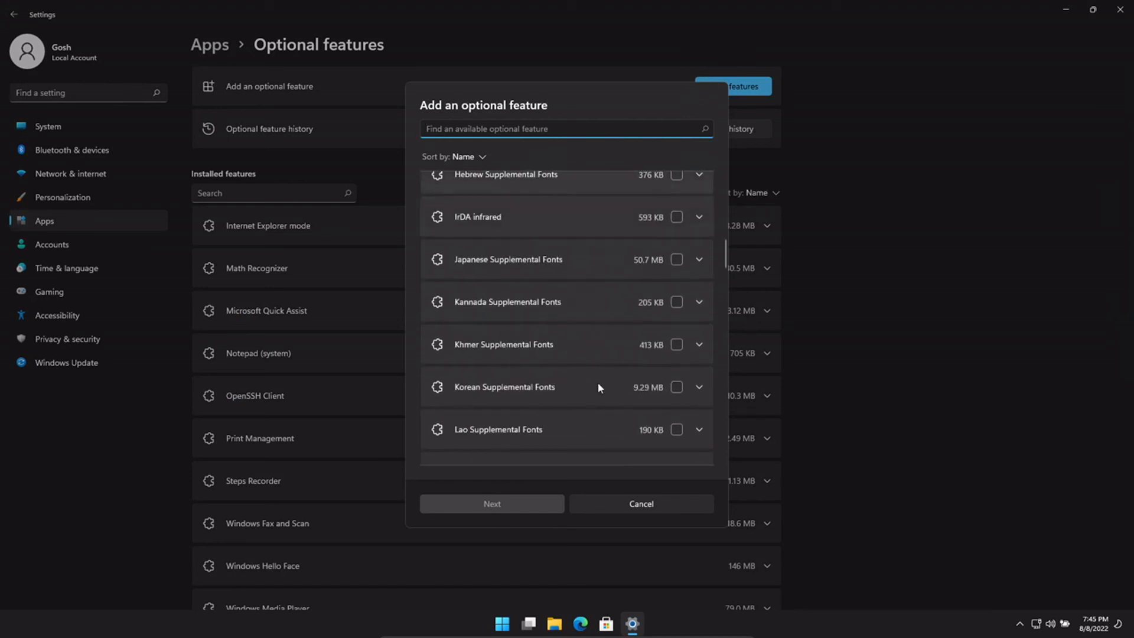
{"action": "left_click", "coordinate": [643, 497]}
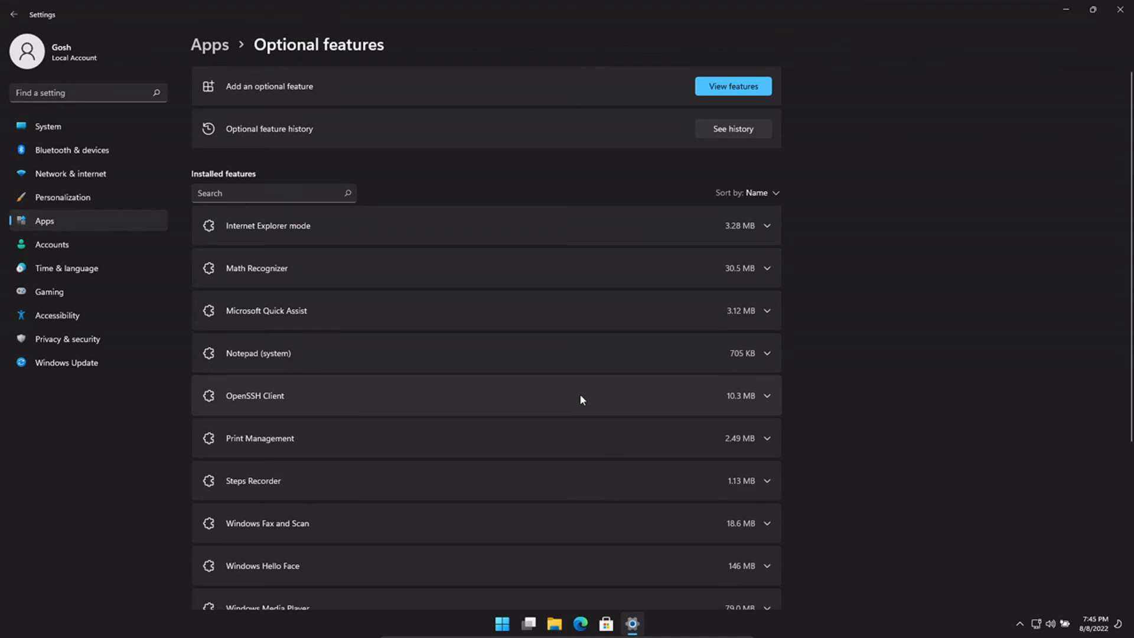
{"action": "key", "text": "alt+Left"}
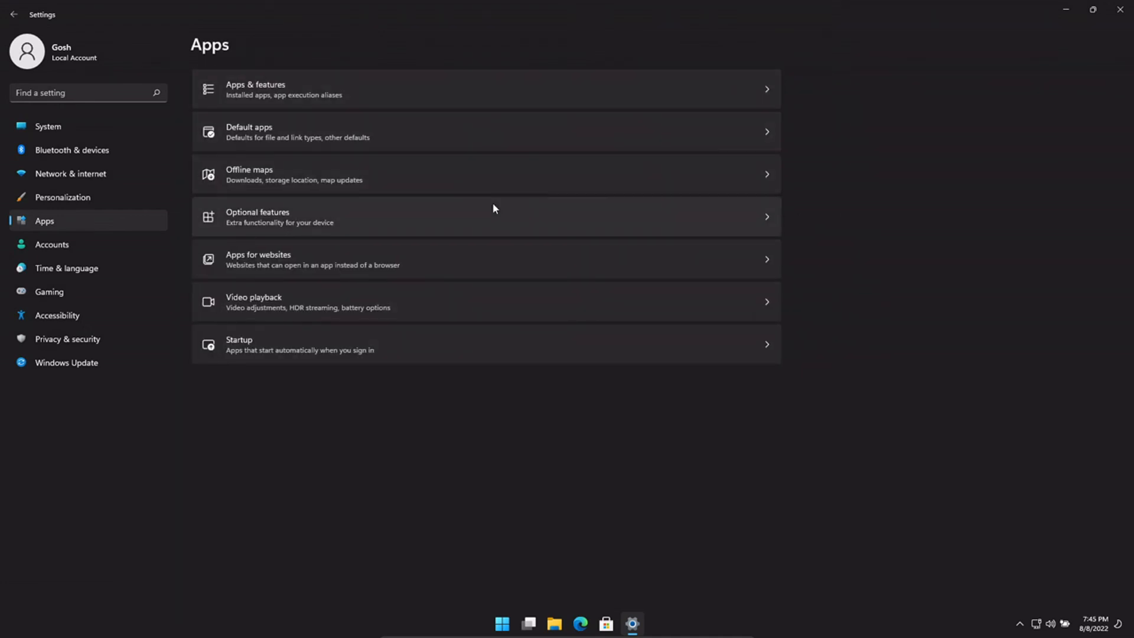
- Review Apps & features with its More settings, view the Accounts page, then close Settings
{"action": "left_click", "coordinate": [492, 109]}
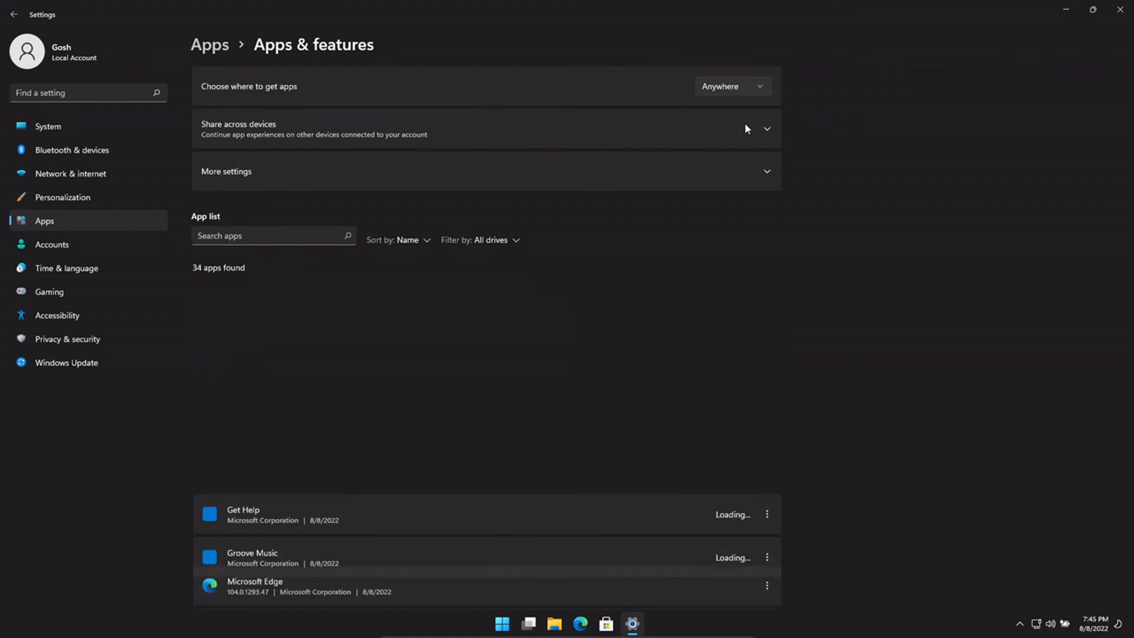
{"action": "left_click", "coordinate": [709, 155]}
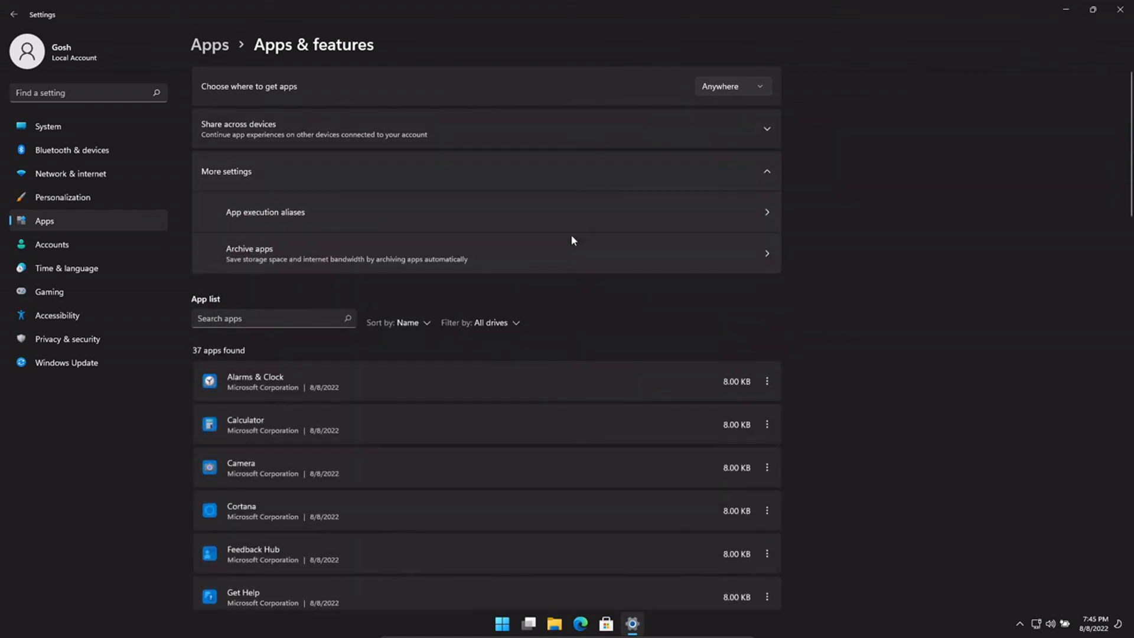
{"action": "left_click", "coordinate": [516, 189]}
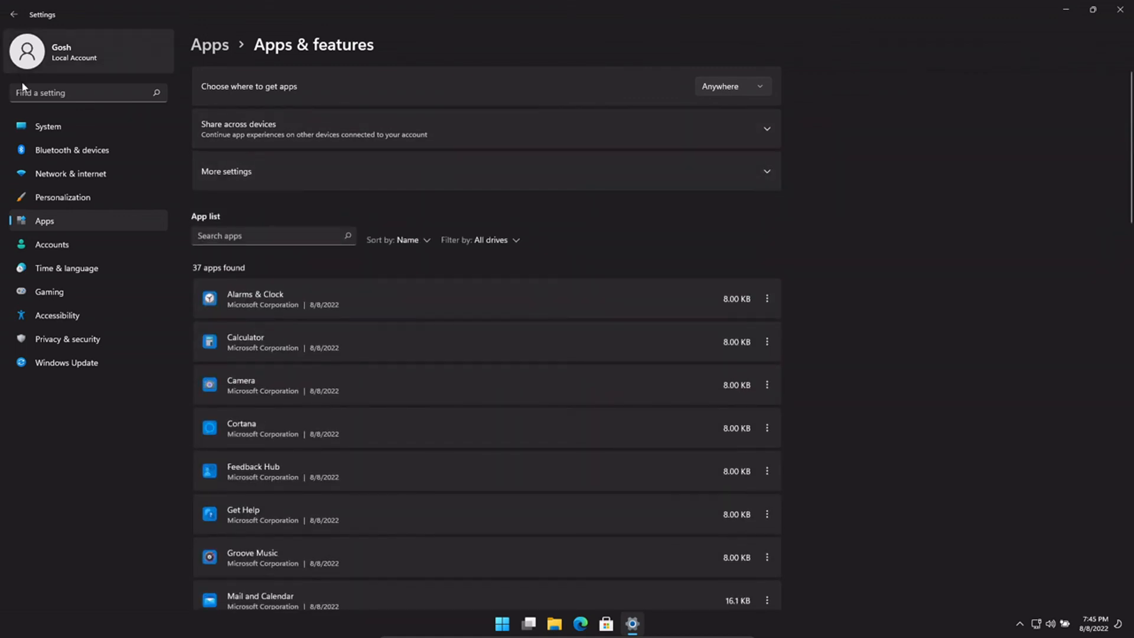
{"action": "left_click", "coordinate": [28, 96]}
{"action": "left_click", "coordinate": [52, 243]}
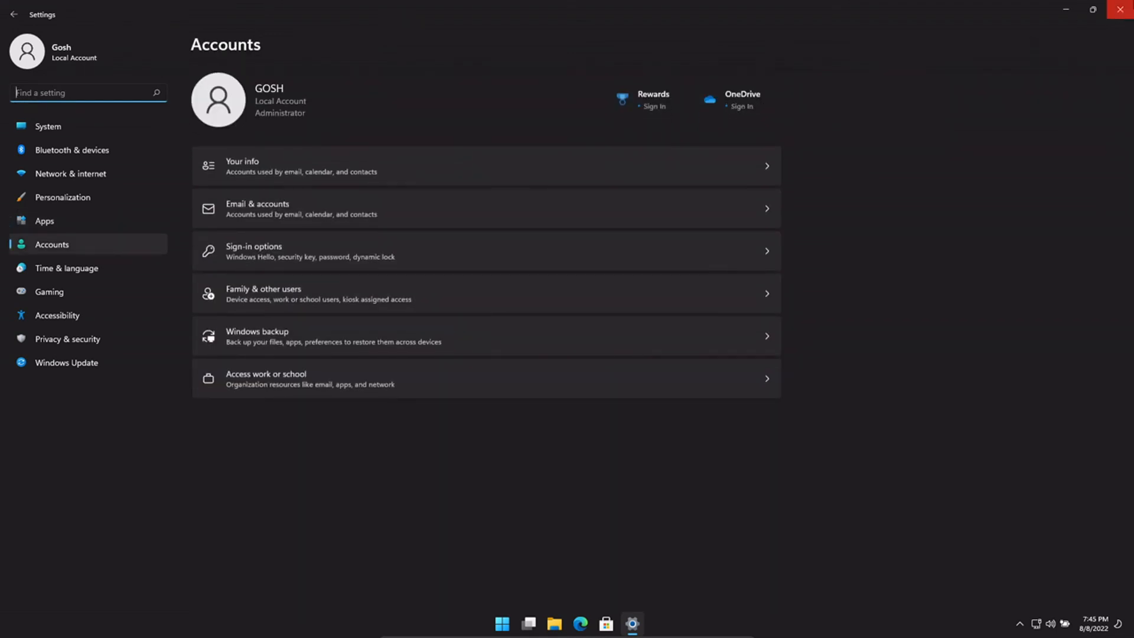
{"action": "left_click", "coordinate": [1121, 9]}
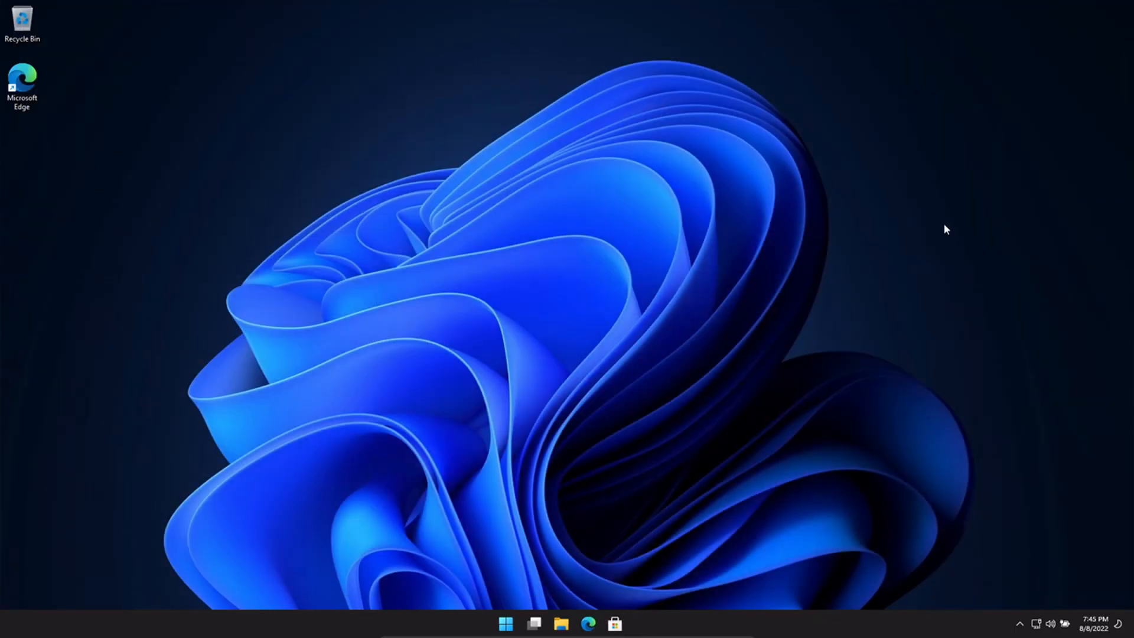
- Quit a background app from the hidden tray icons and glance at the OneDrive status panel
{"action": "left_click", "coordinate": [1020, 631]}
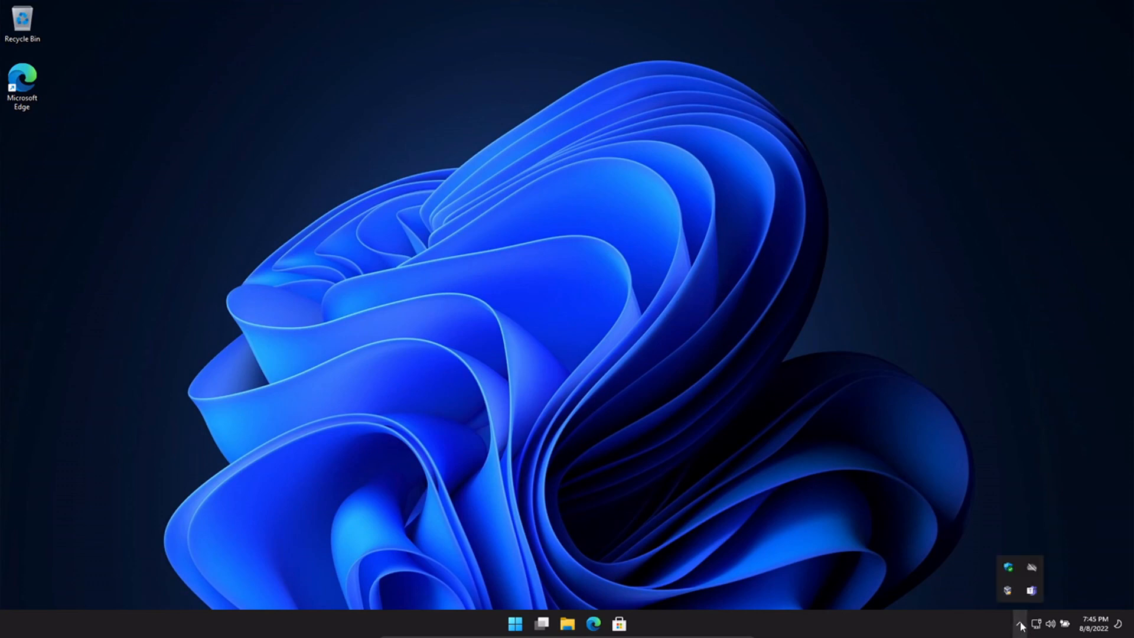
{"action": "right_click", "coordinate": [1030, 593]}
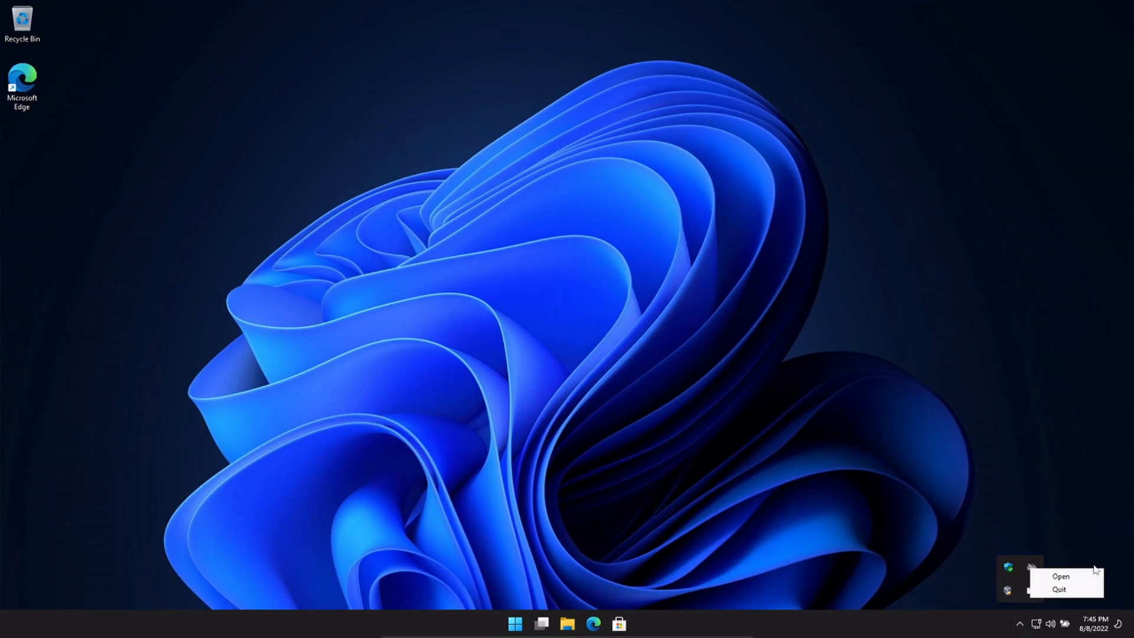
{"action": "left_click", "coordinate": [1055, 587]}
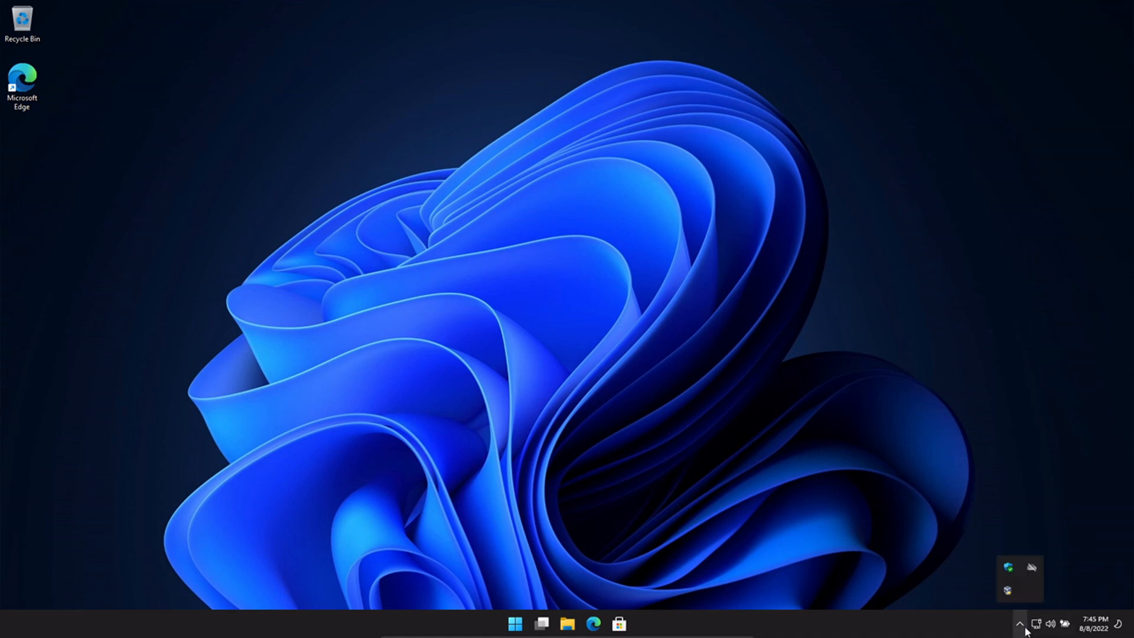
{"action": "left_click", "coordinate": [1033, 568]}
{"action": "left_click", "coordinate": [1013, 624]}
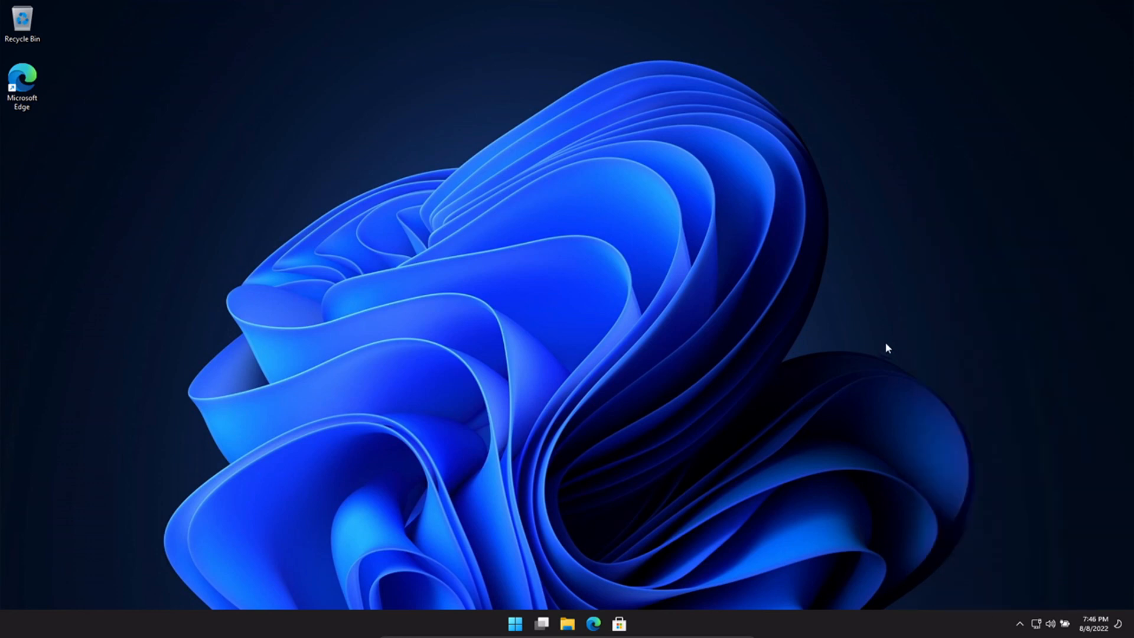